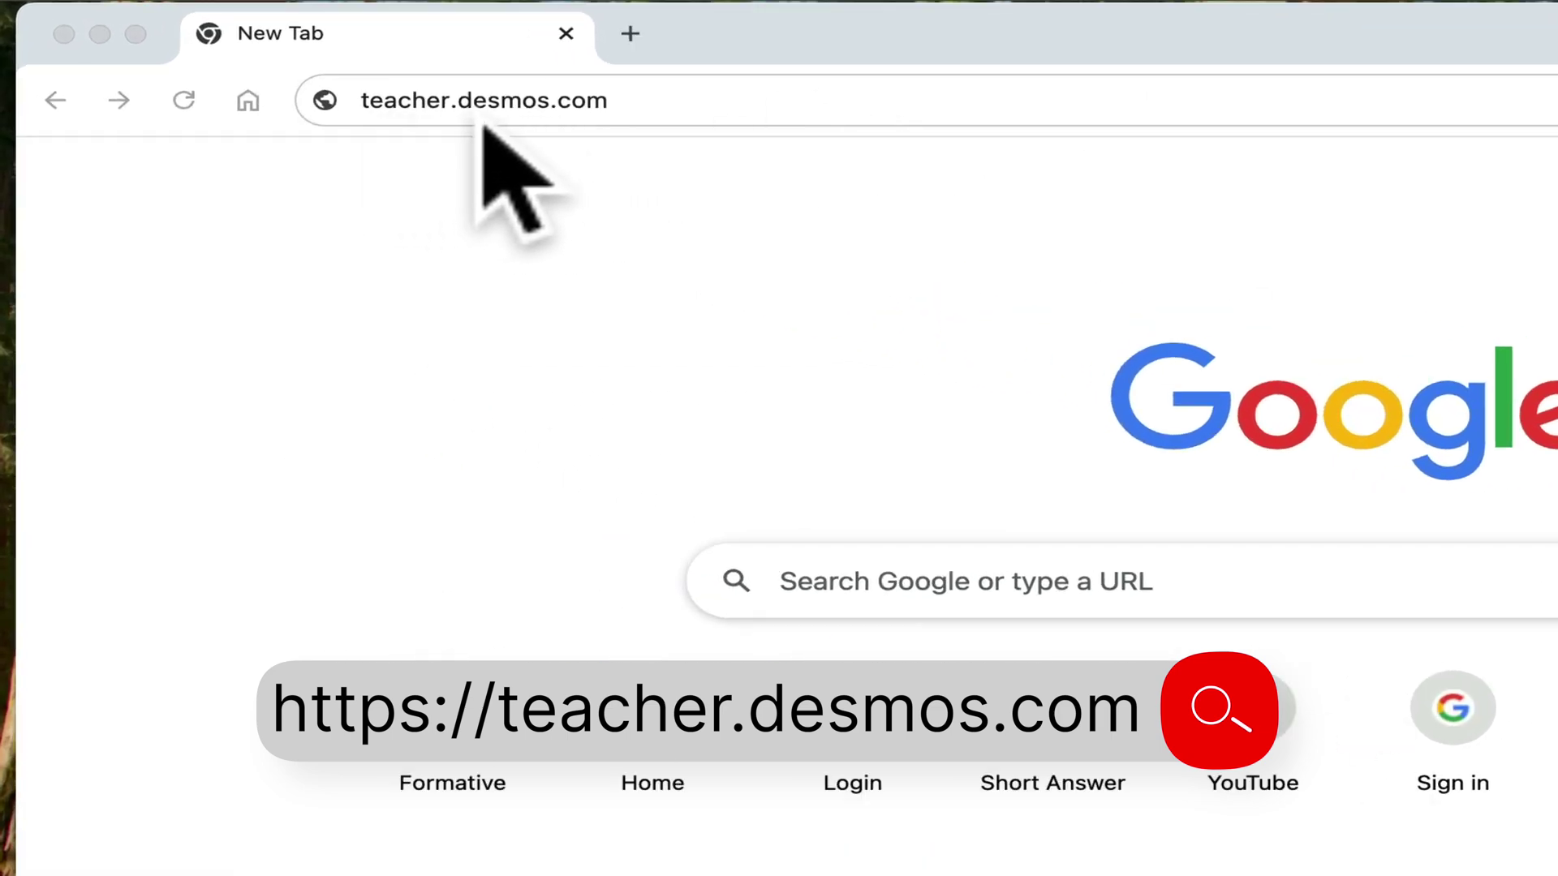
Step: Load teacher.desmos.com and sign in to Desmos Classroom with a Google account
click(637, 99)
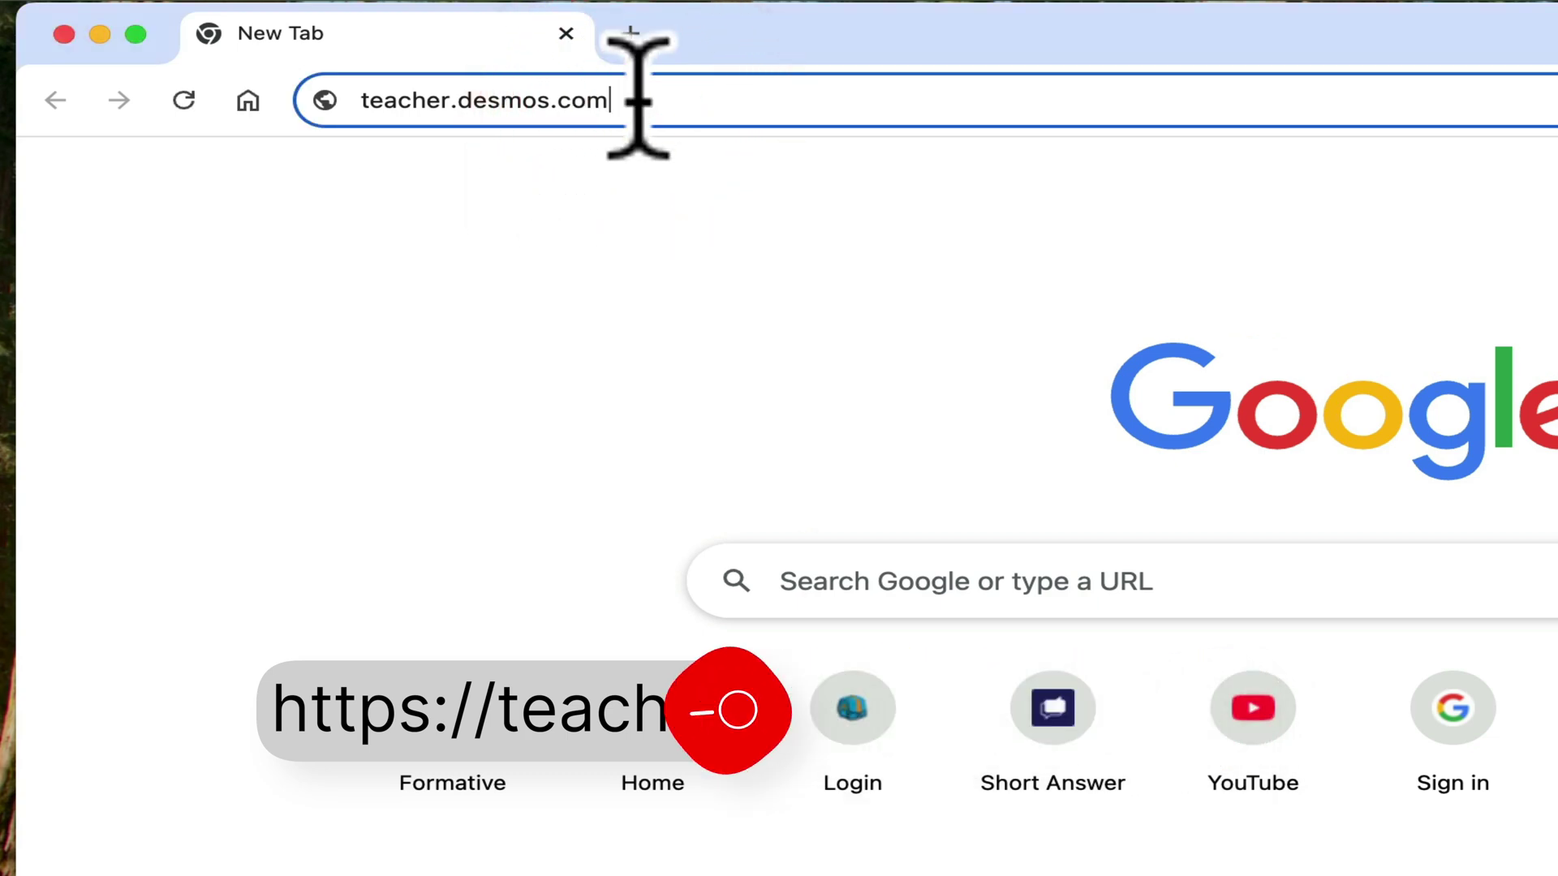
key(Return)
click(1446, 136)
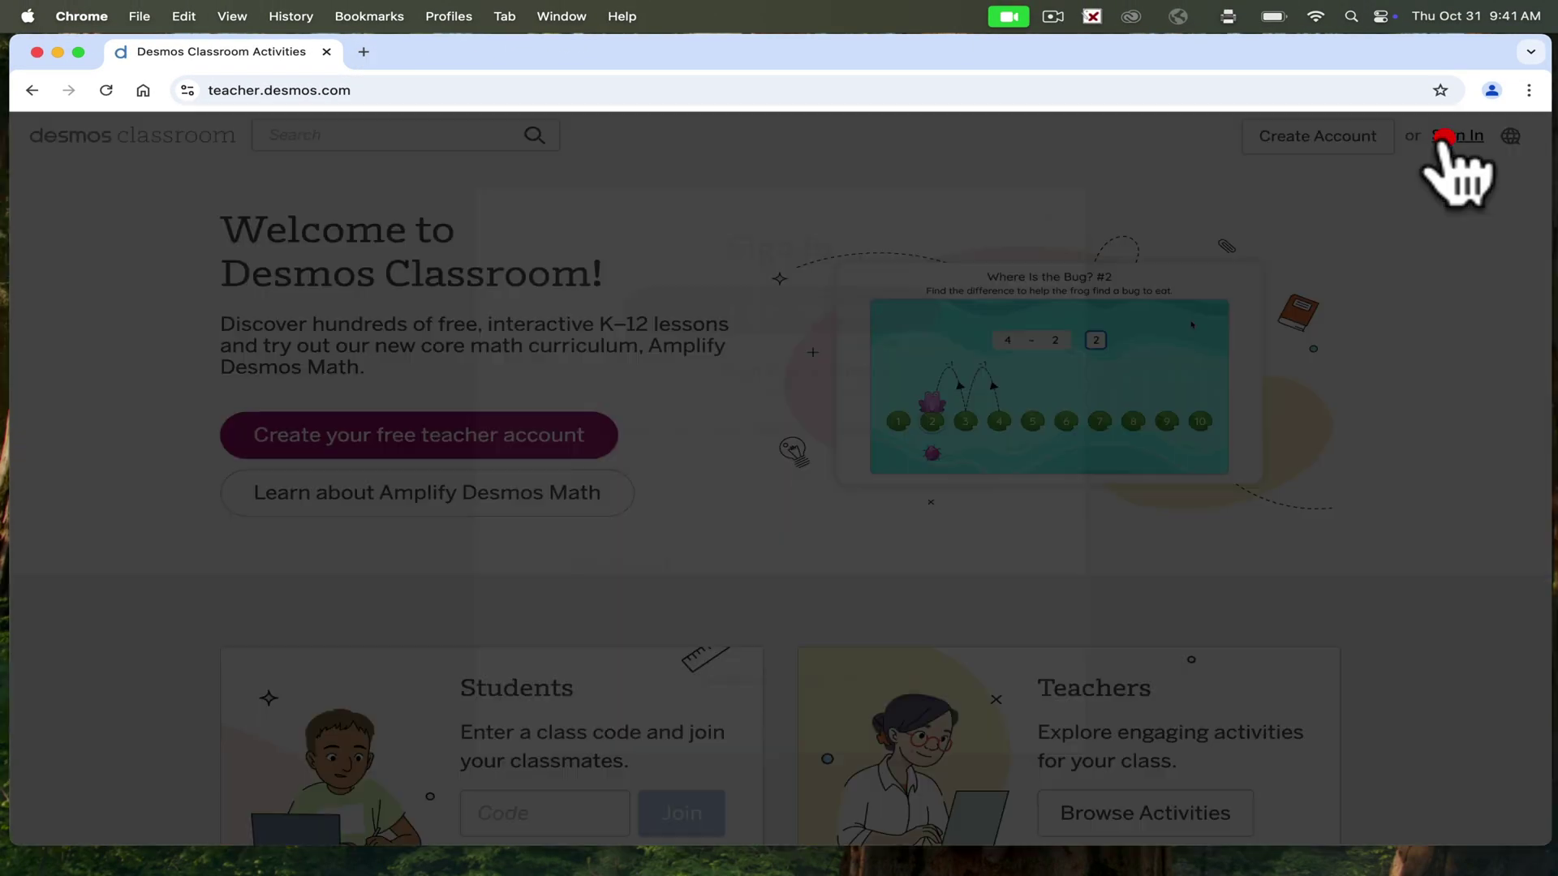
click(858, 310)
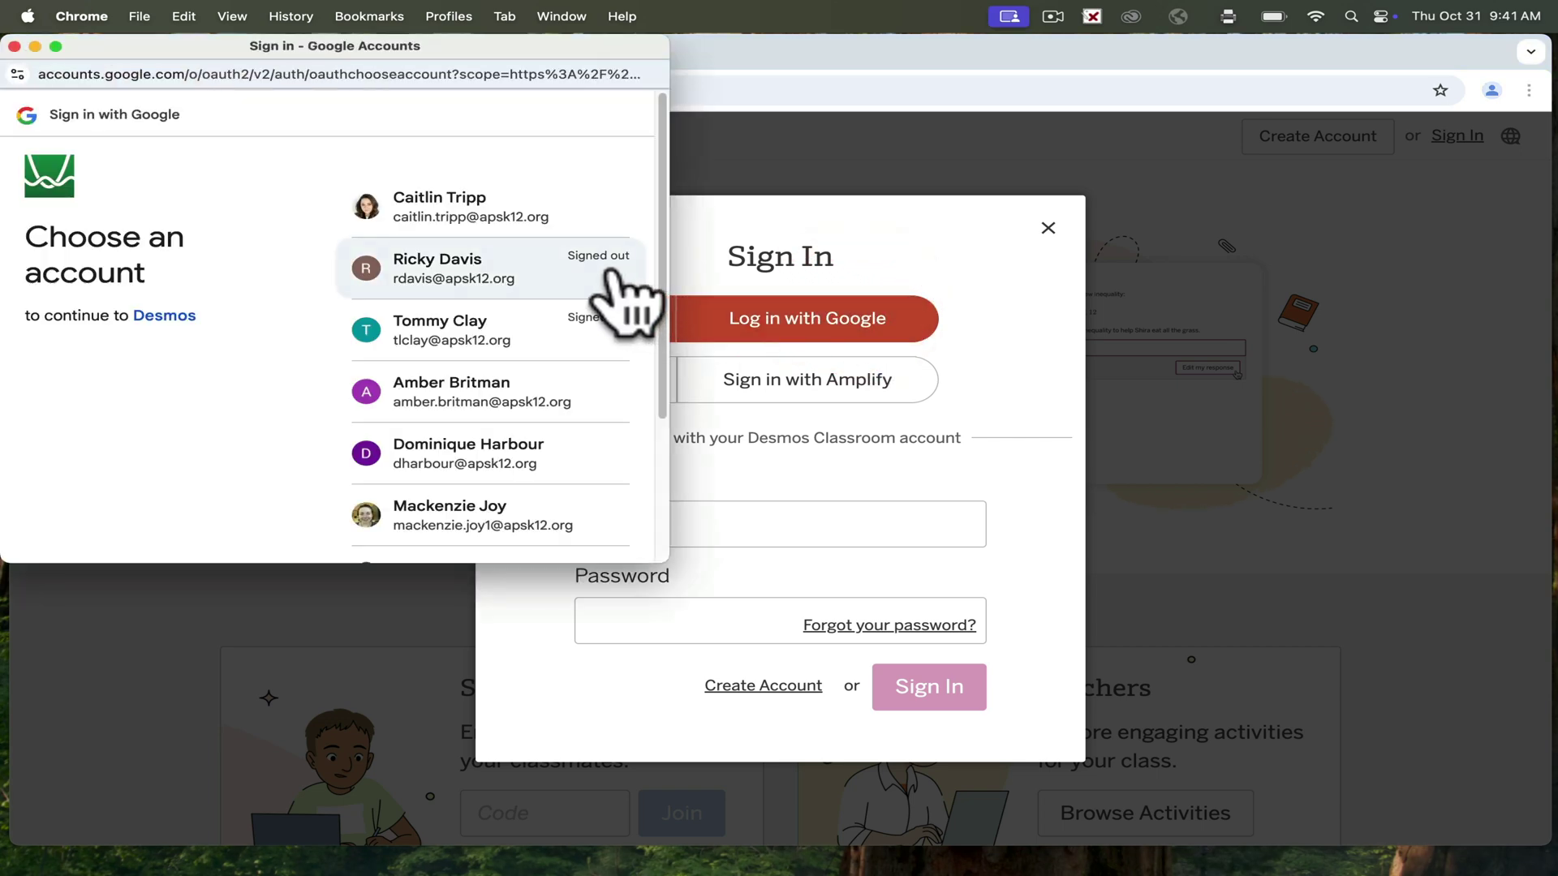
click(615, 274)
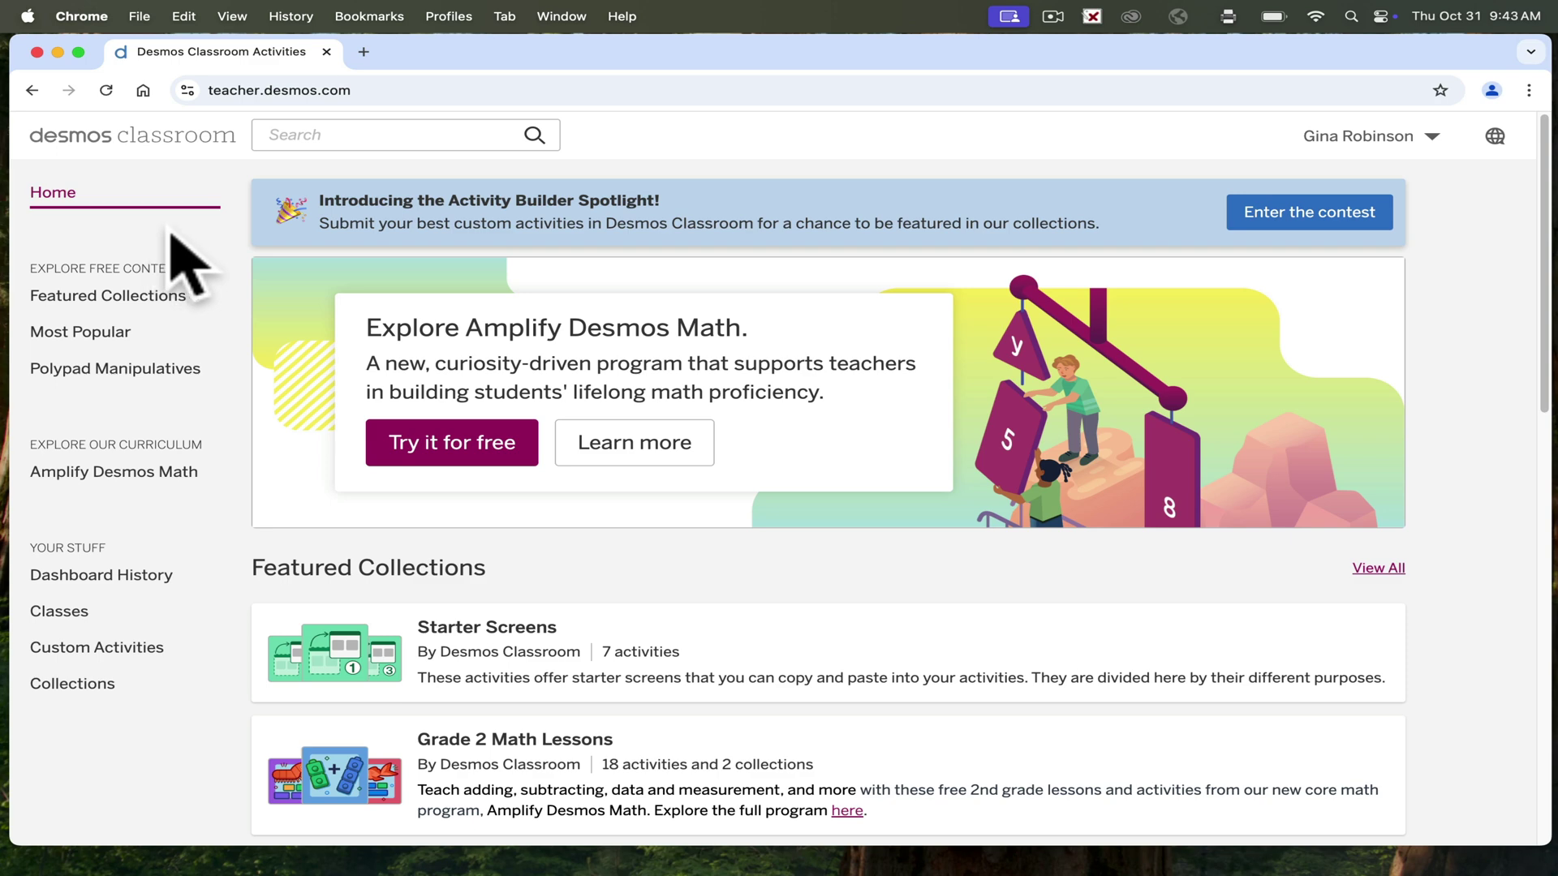
click(88, 474)
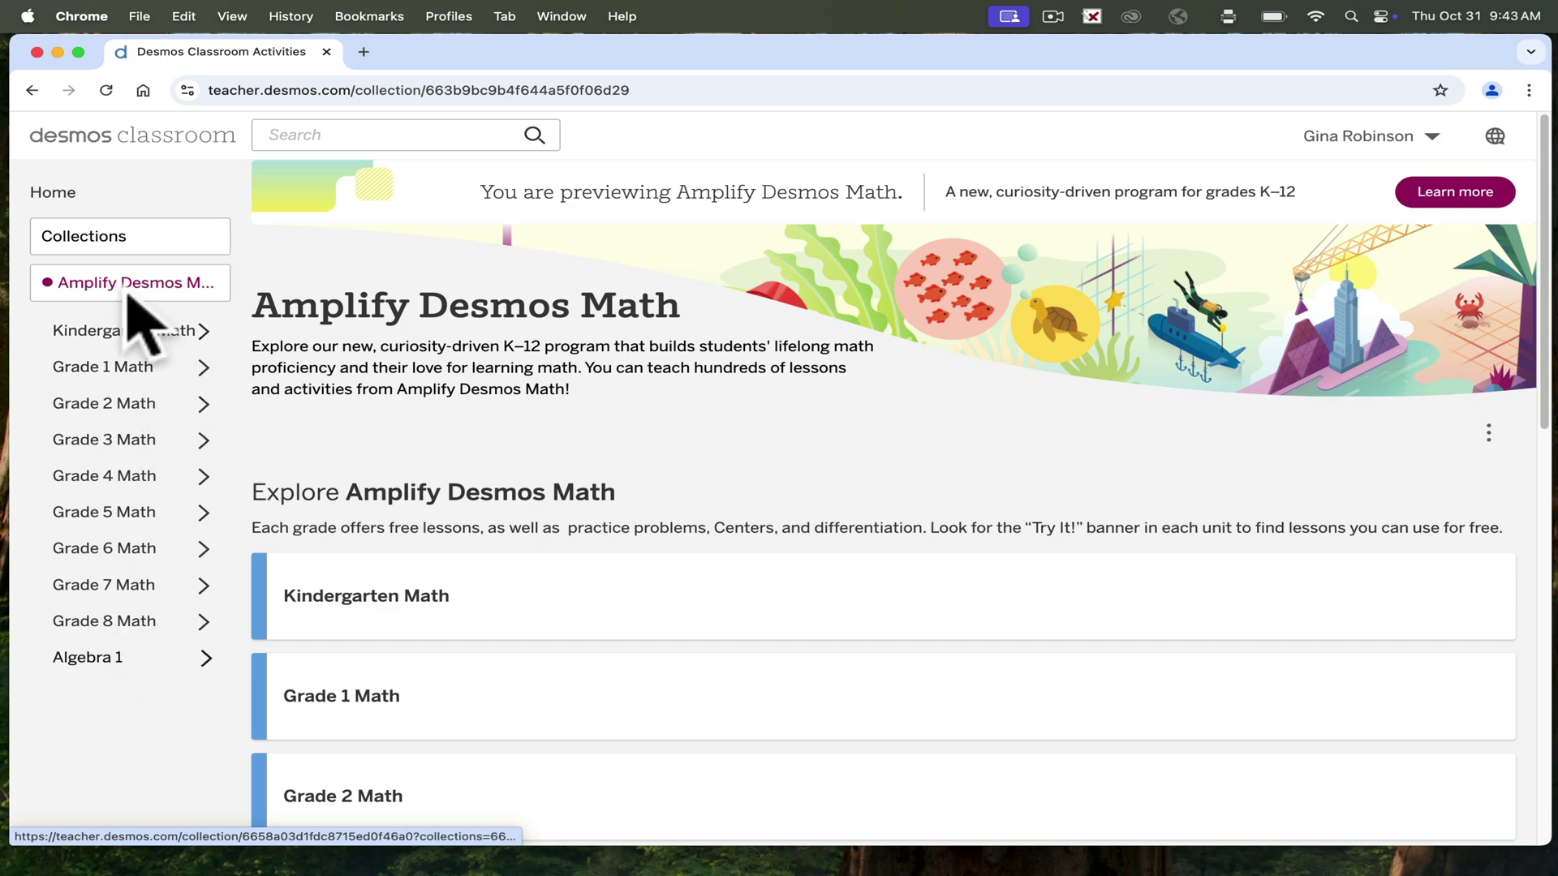
click(33, 90)
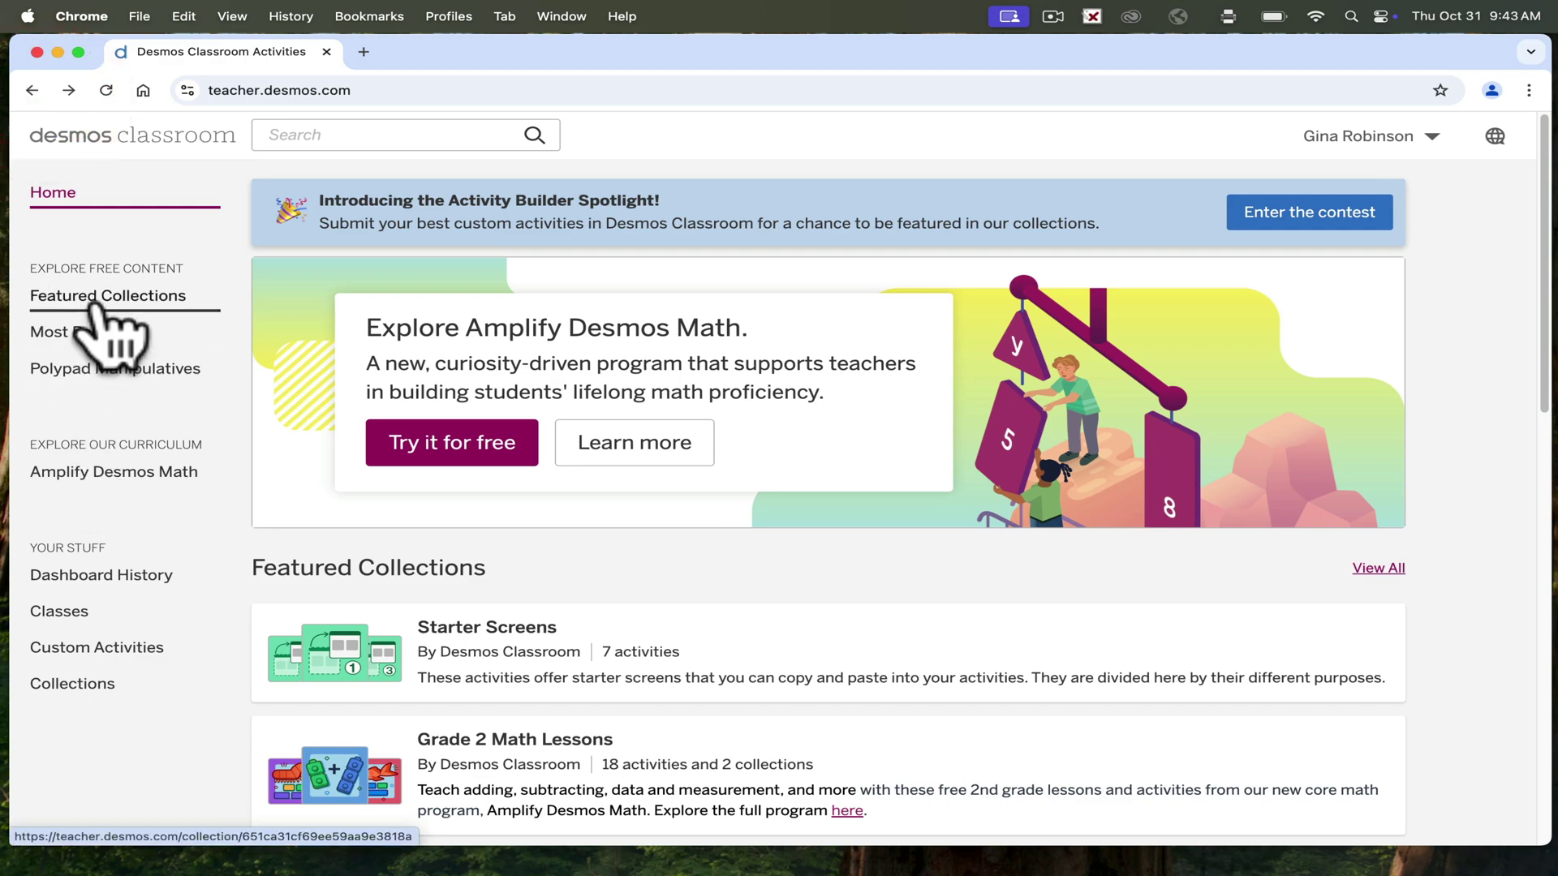
click(99, 302)
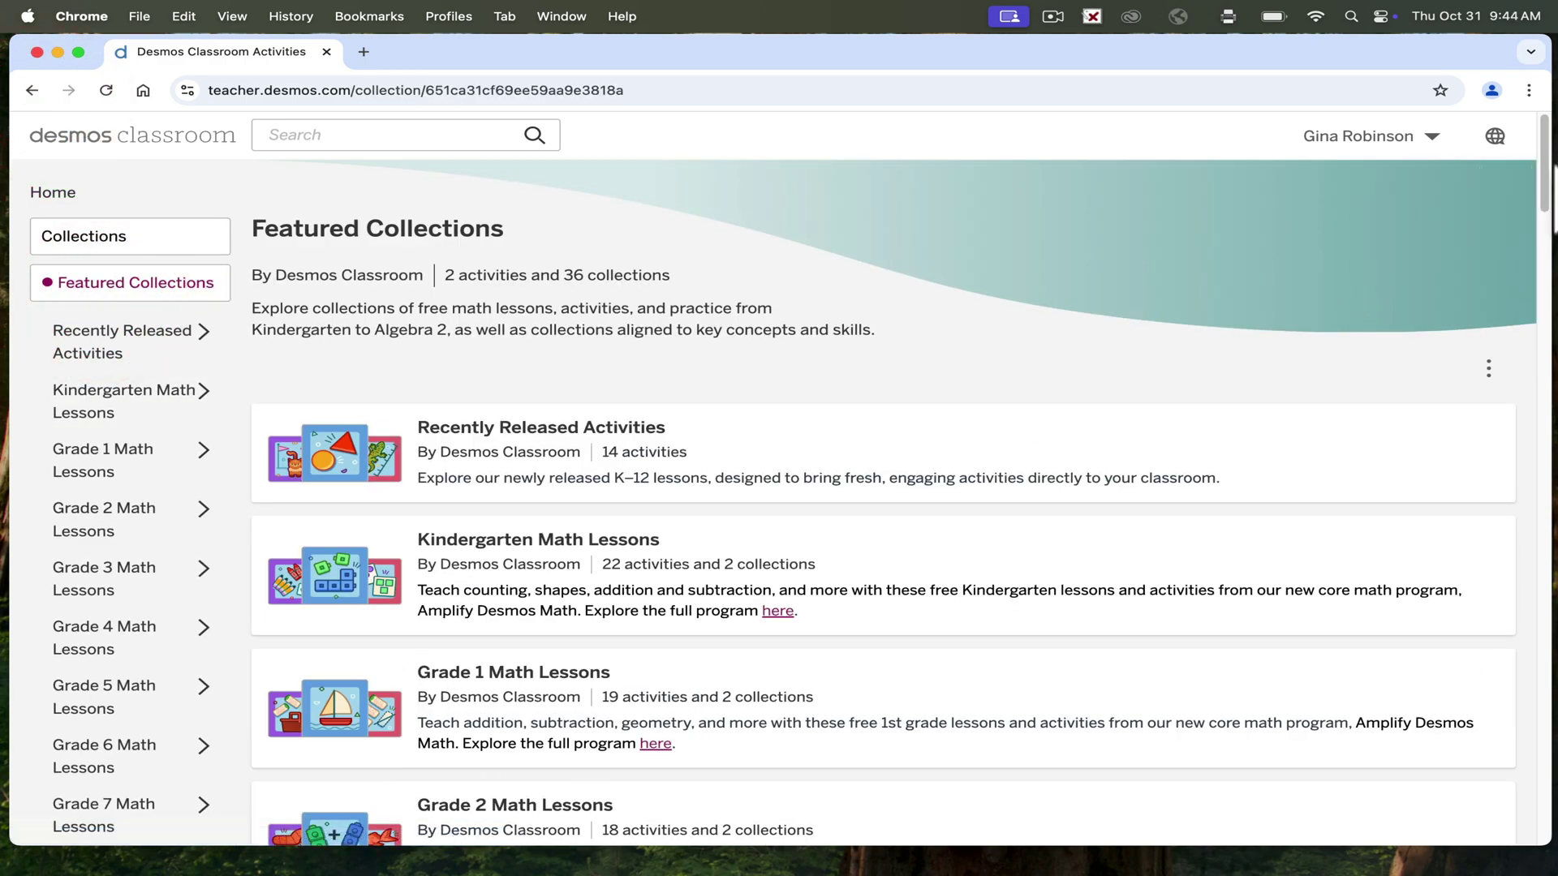
drag(1543, 160, 1530, 98)
click(31, 92)
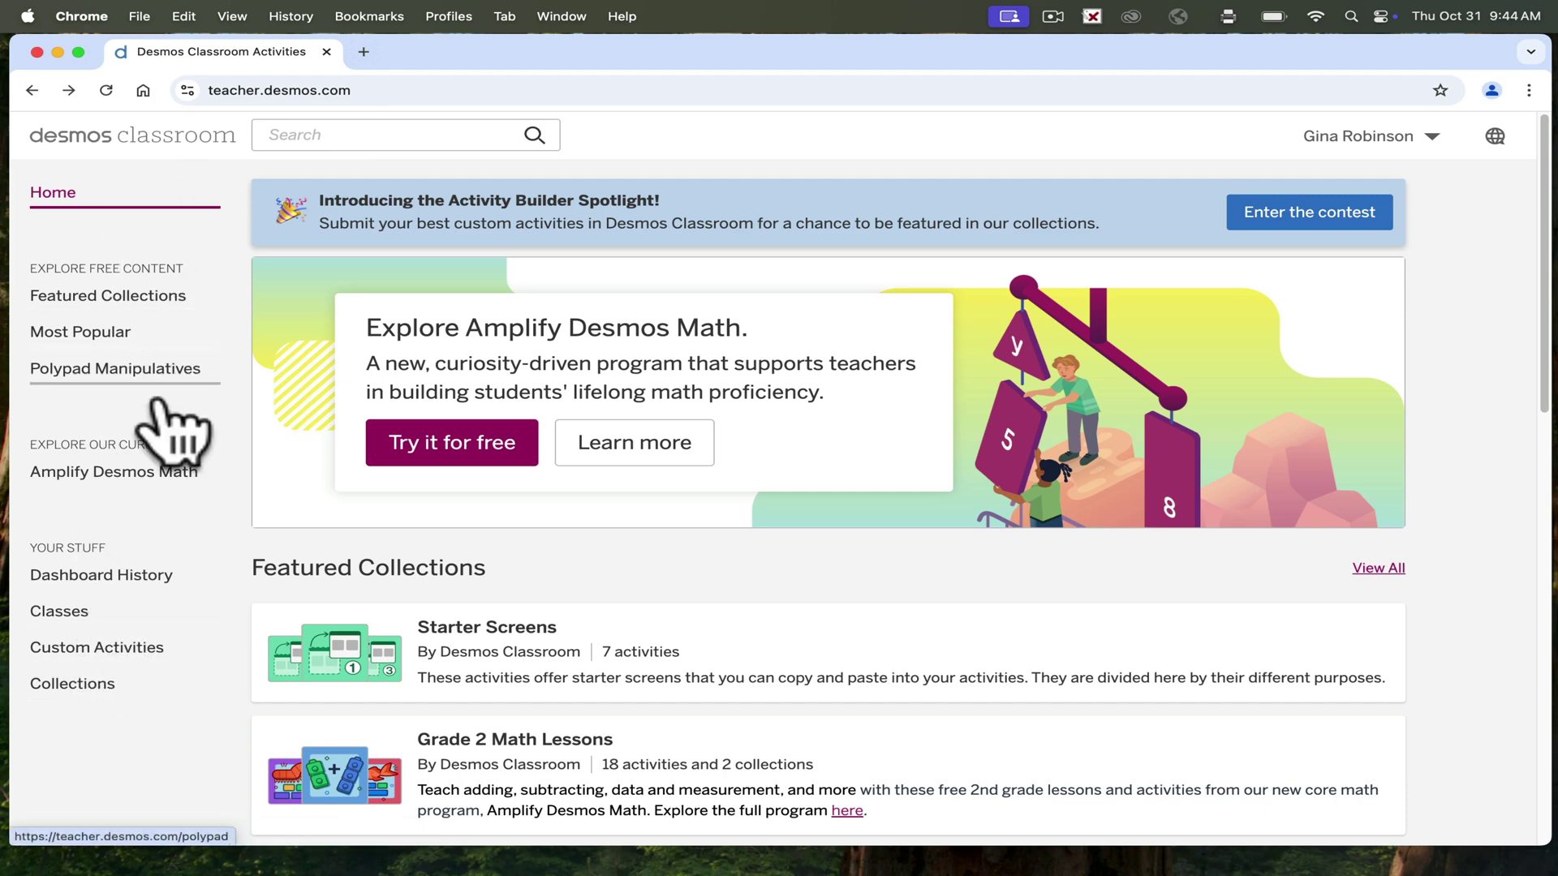
Step: Search Google for 'geometric sequences' in a new browser tab
click(363, 52)
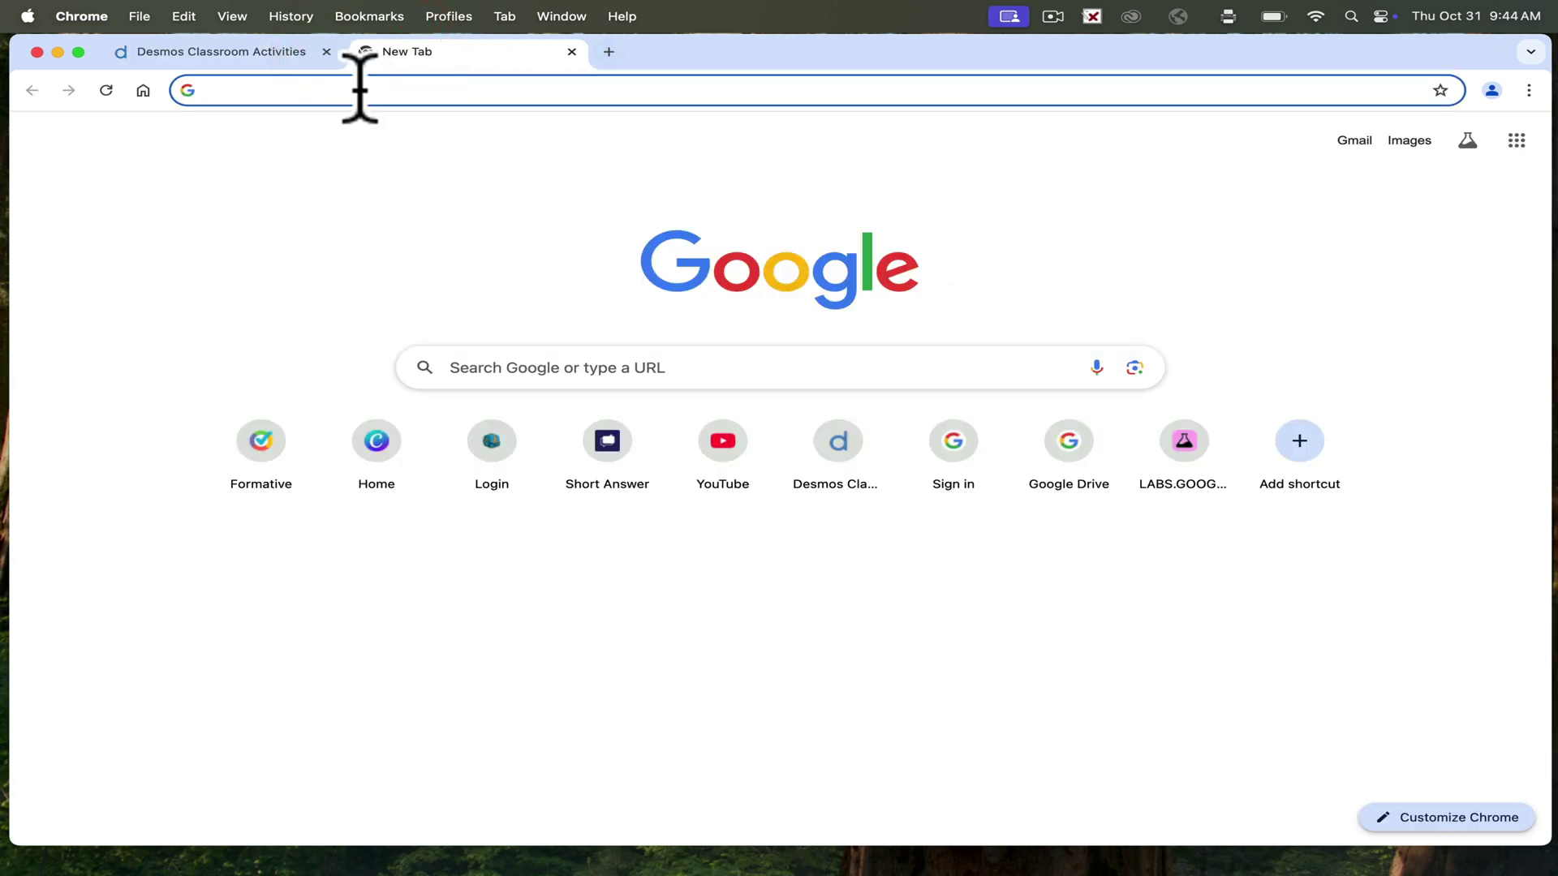
click(359, 88)
text(de)
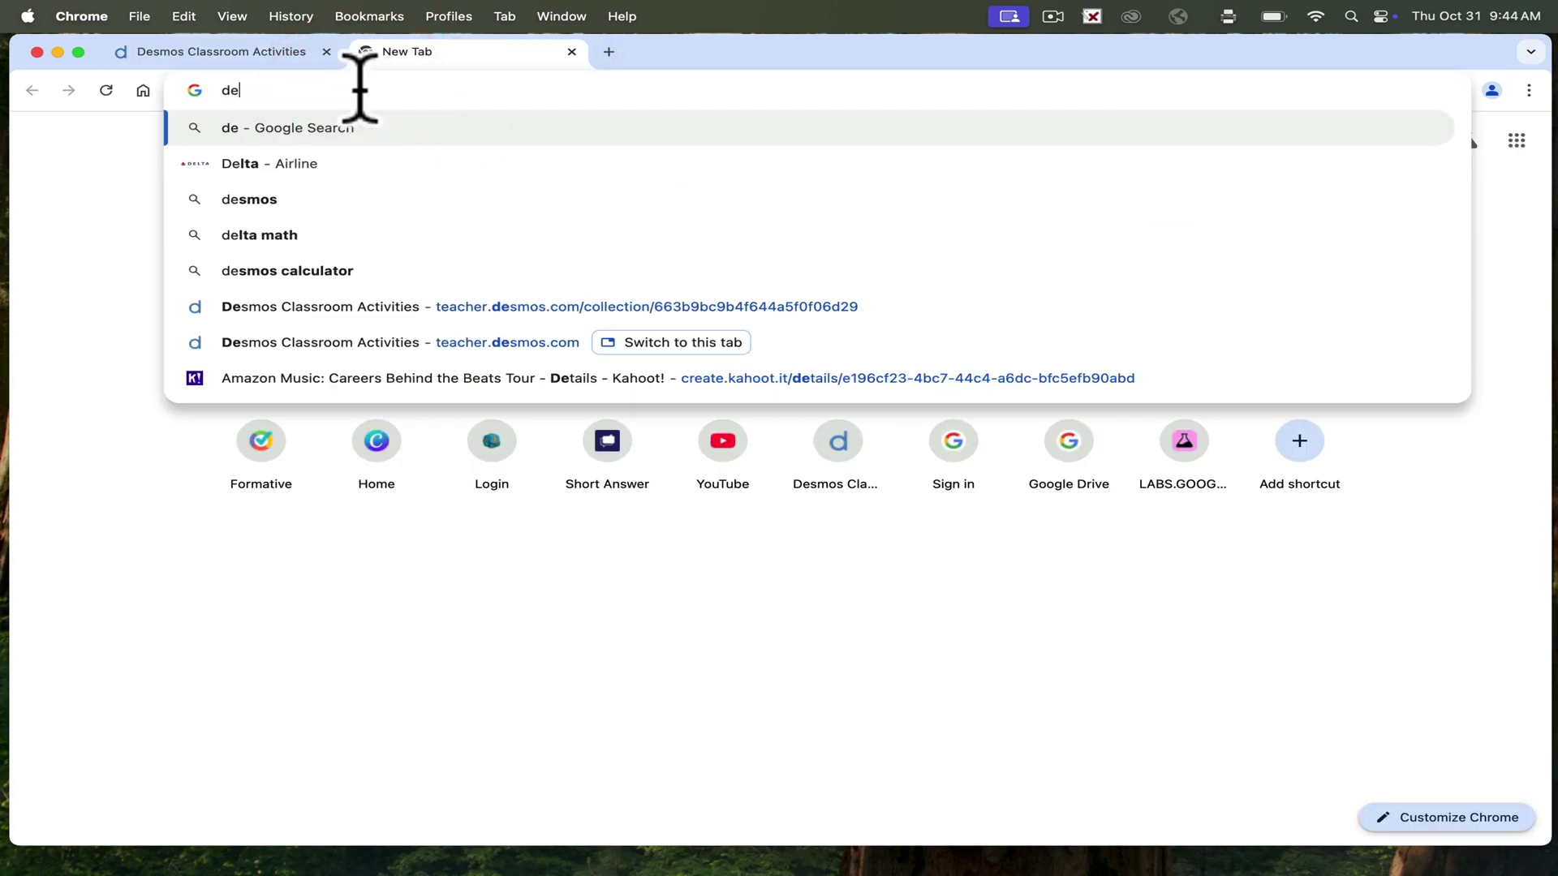
key(BackSpace)
key(BackSpace)
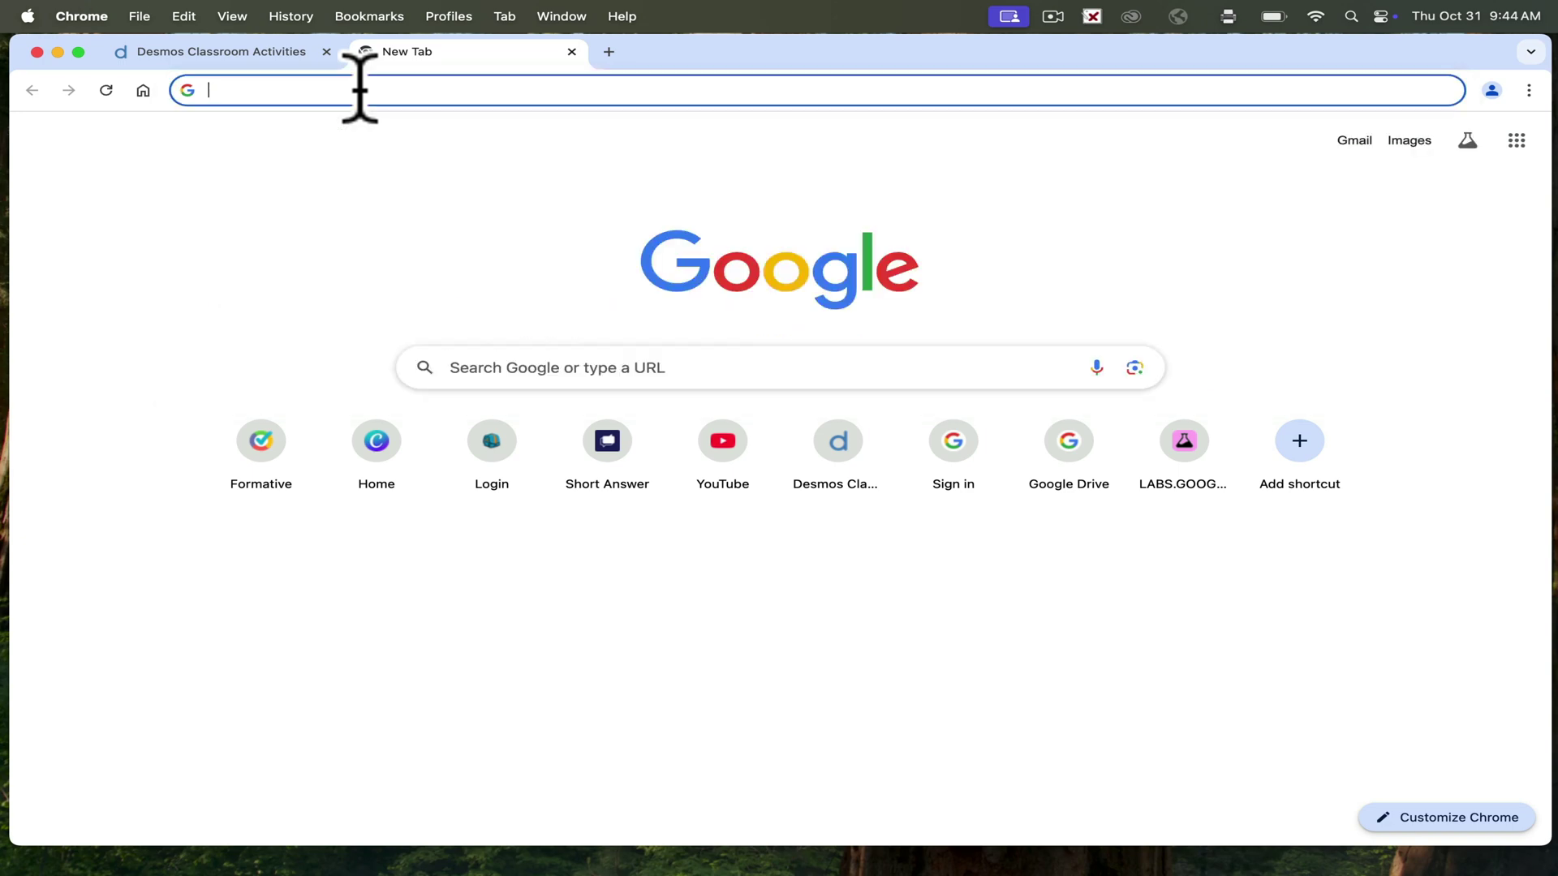
text(geometri)
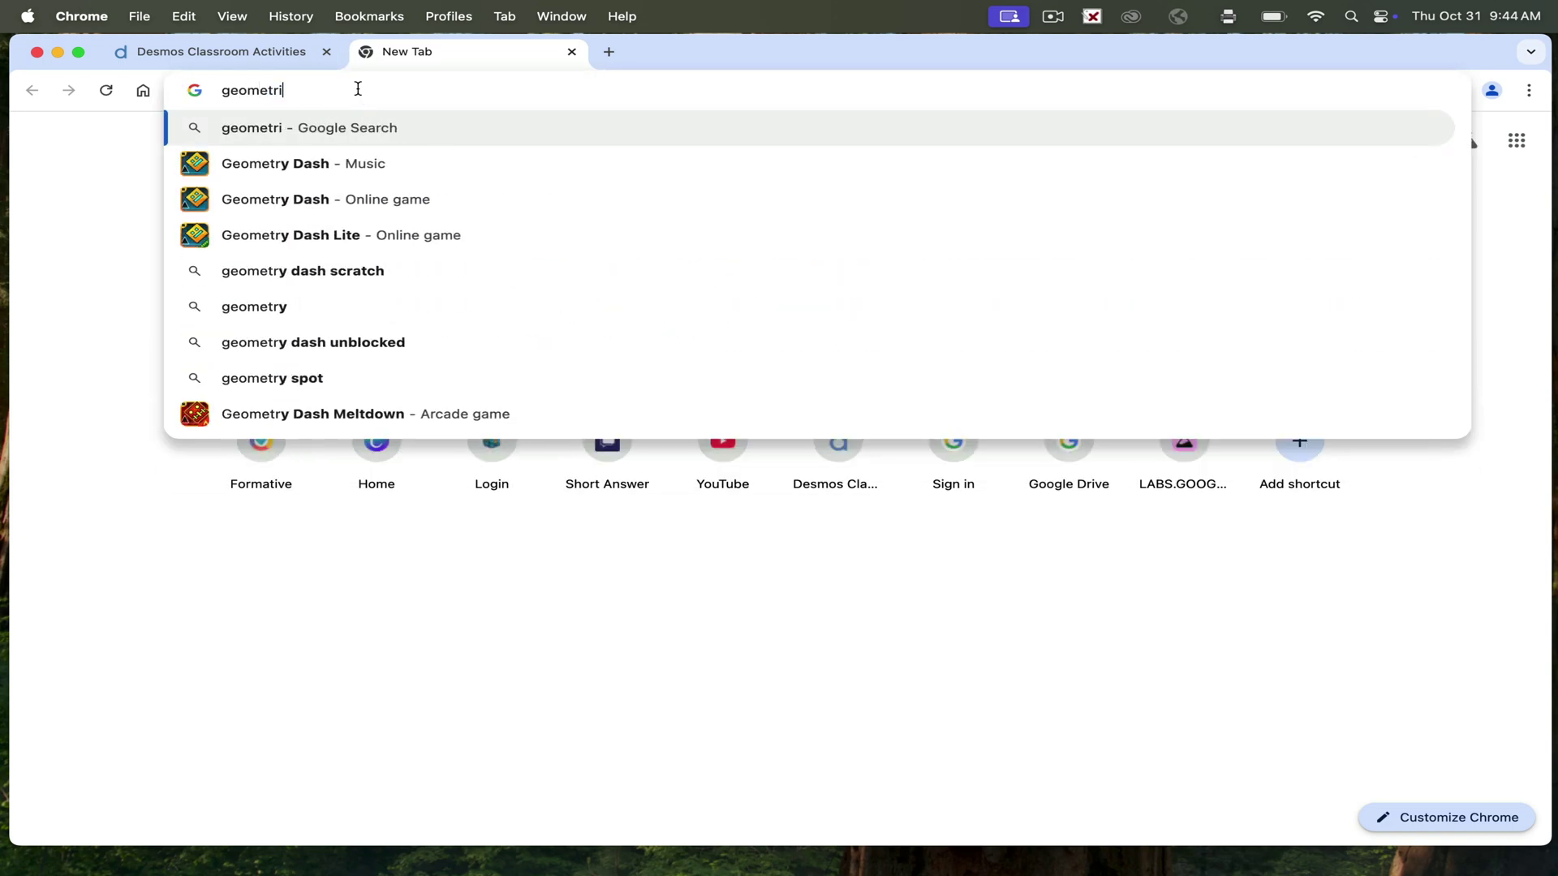
text(c sequences)
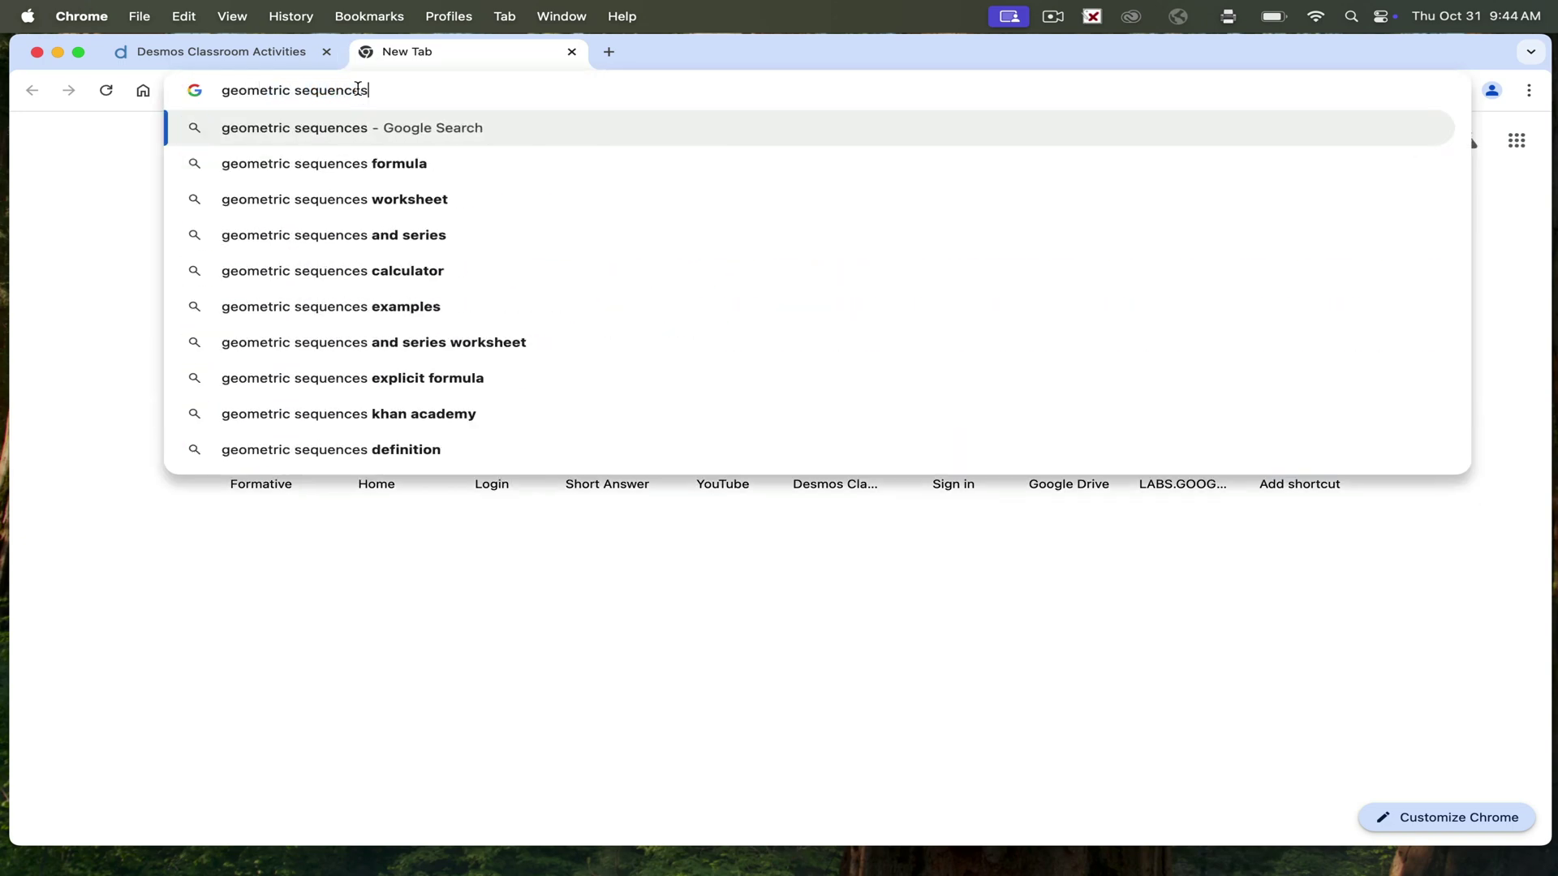
key(Return)
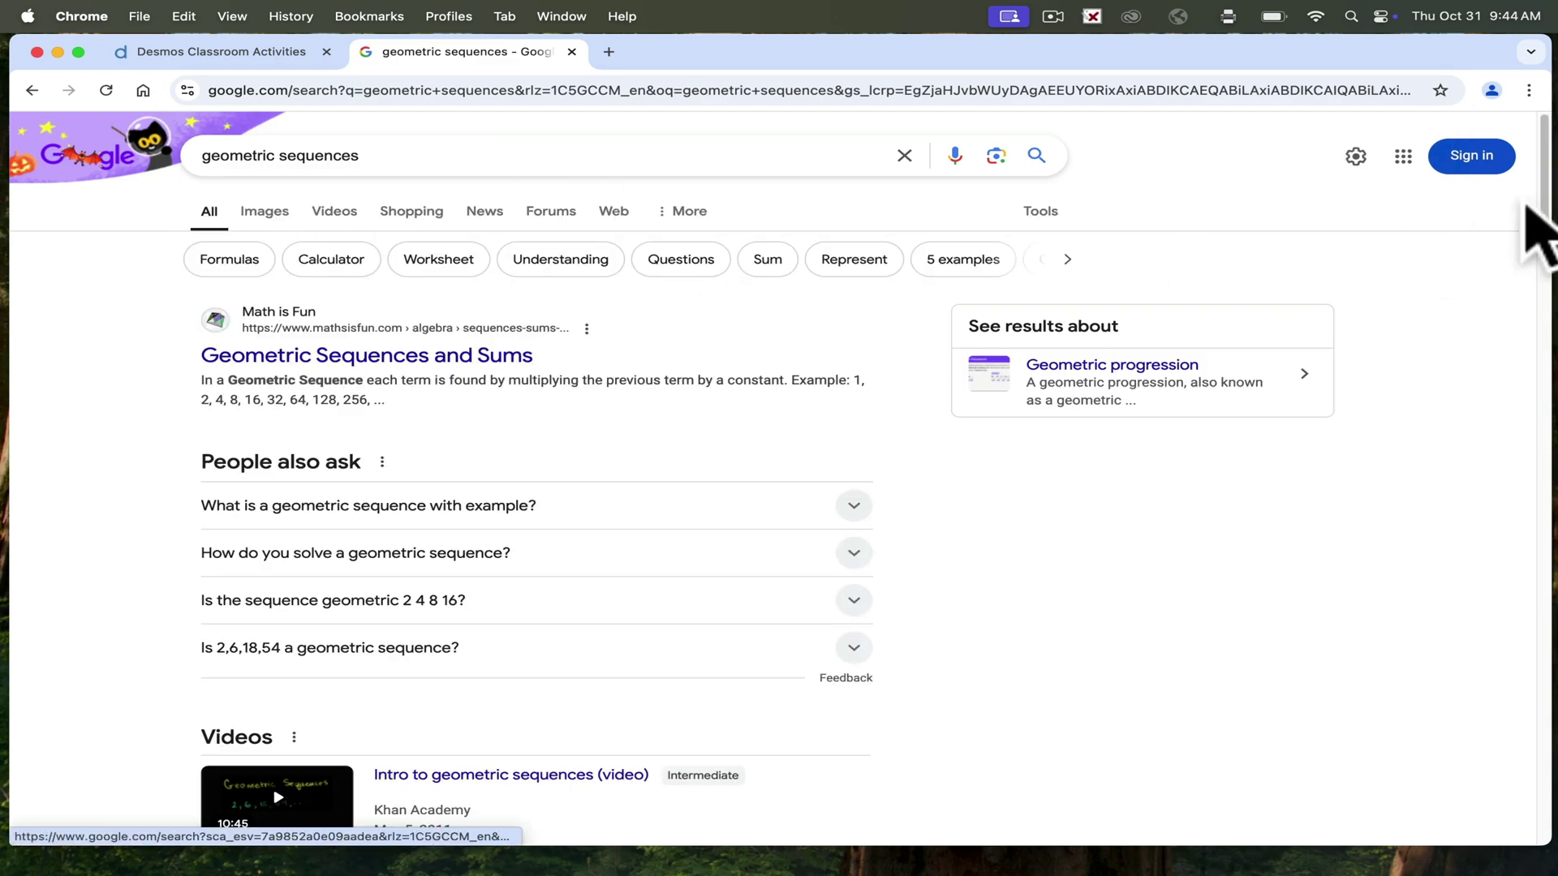
Step: Refine the search to 'geometric sequences desmos', skim the results, and return to Desmos Classroom
click(849, 154)
text(desm)
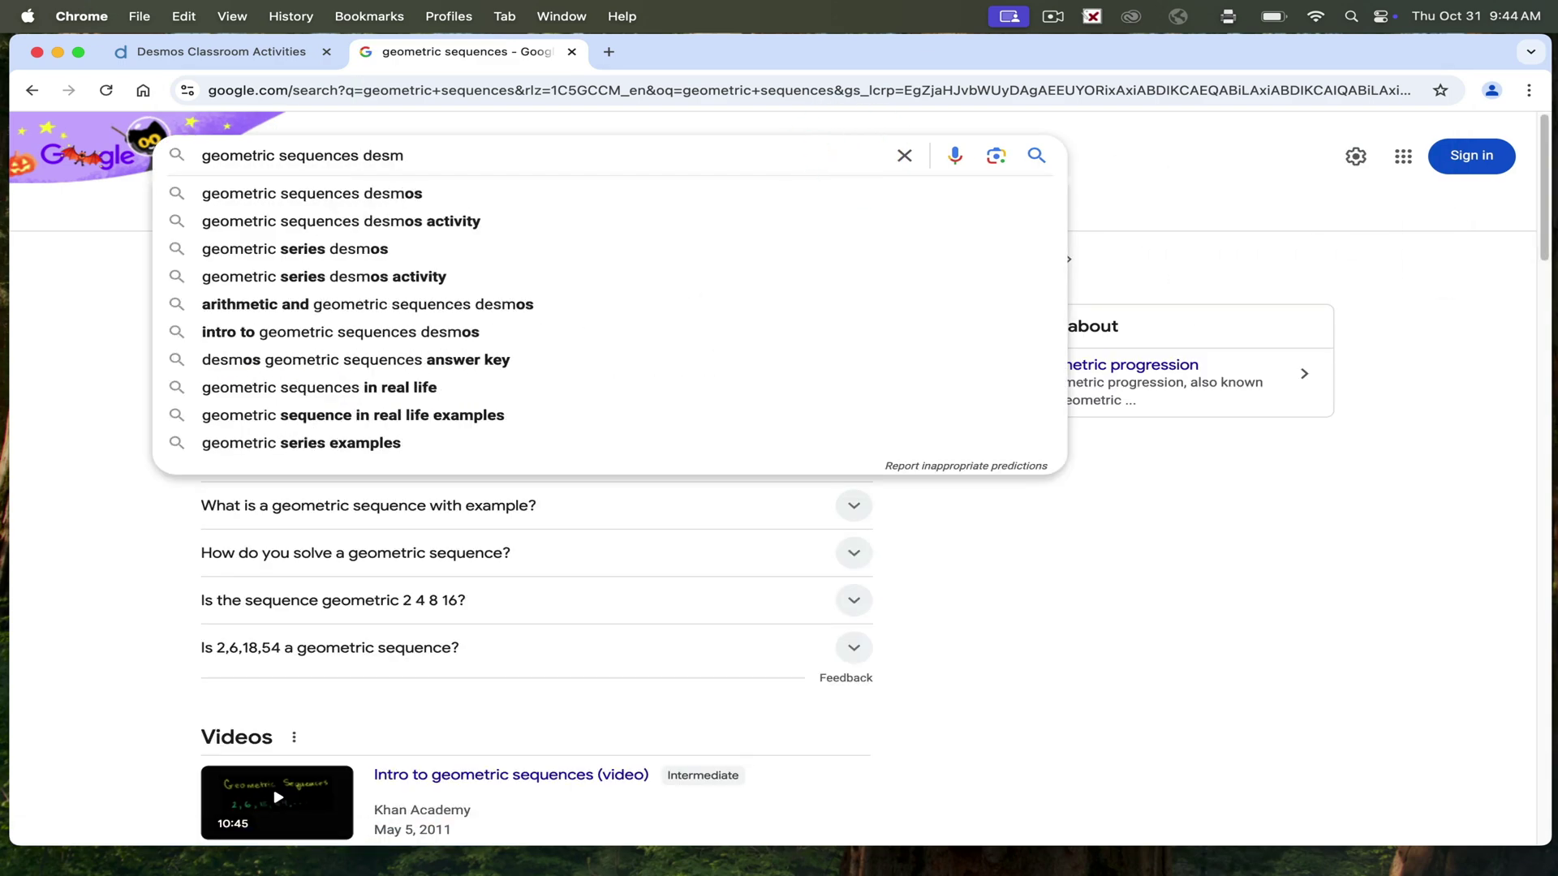
text(os)
key(Return)
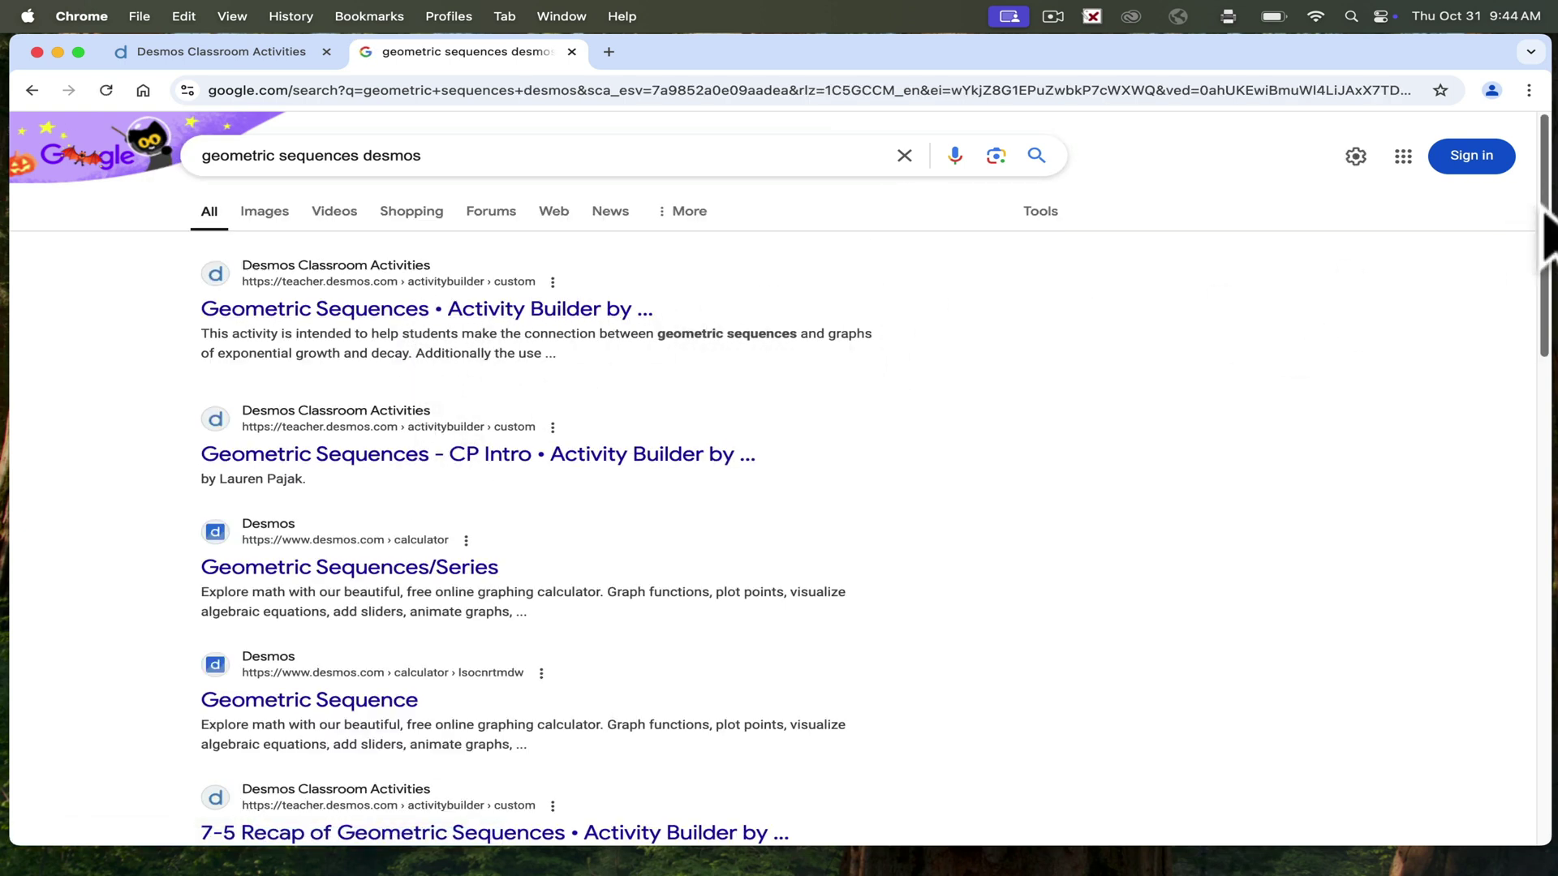
drag(1545, 209, 1532, 458)
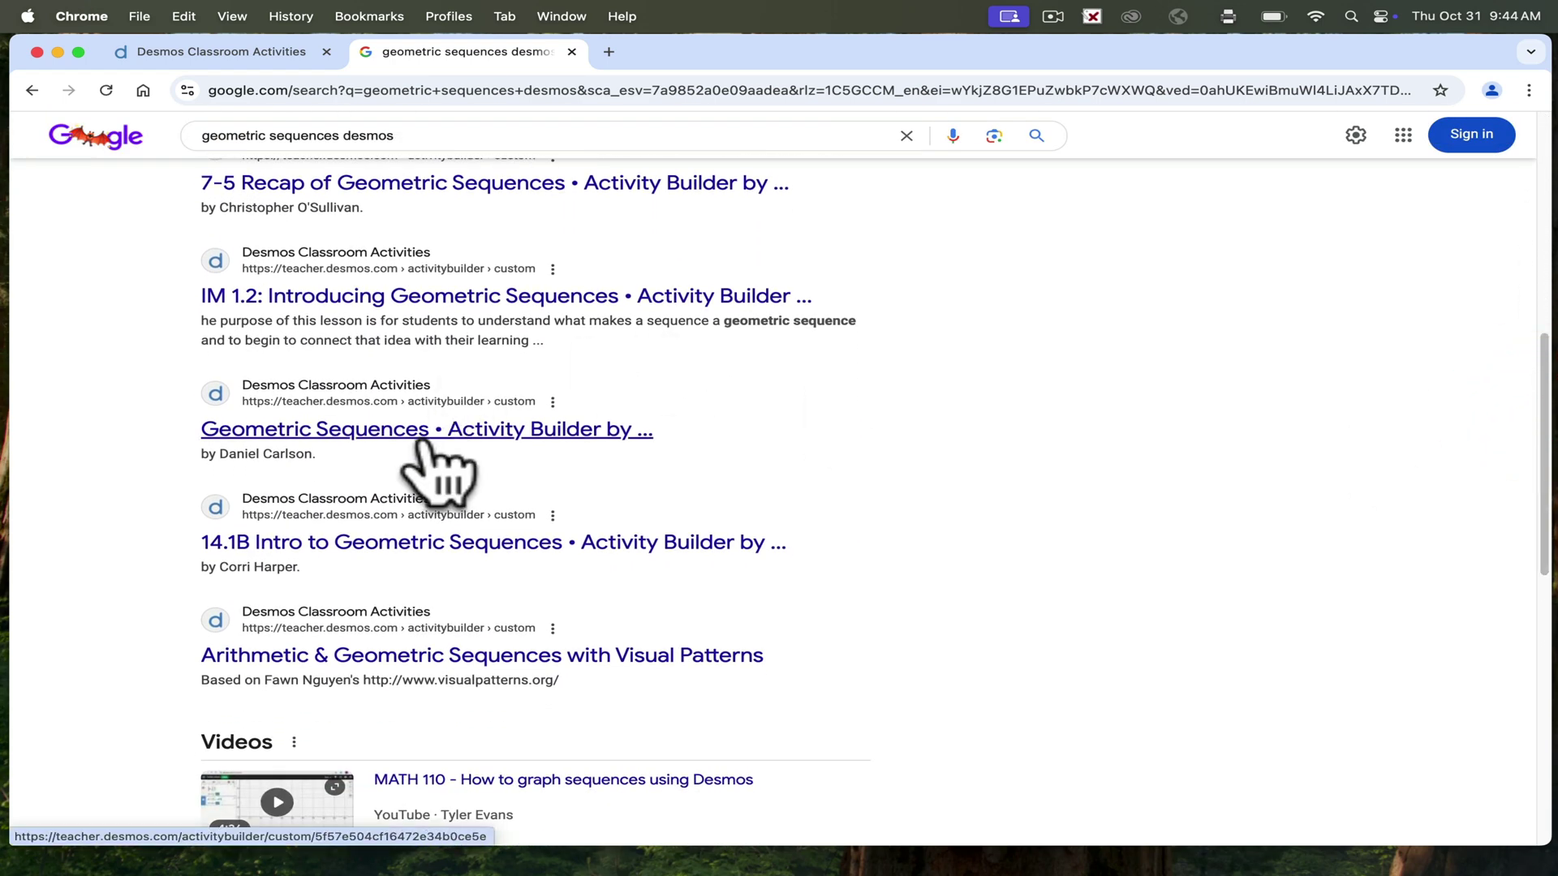
click(253, 54)
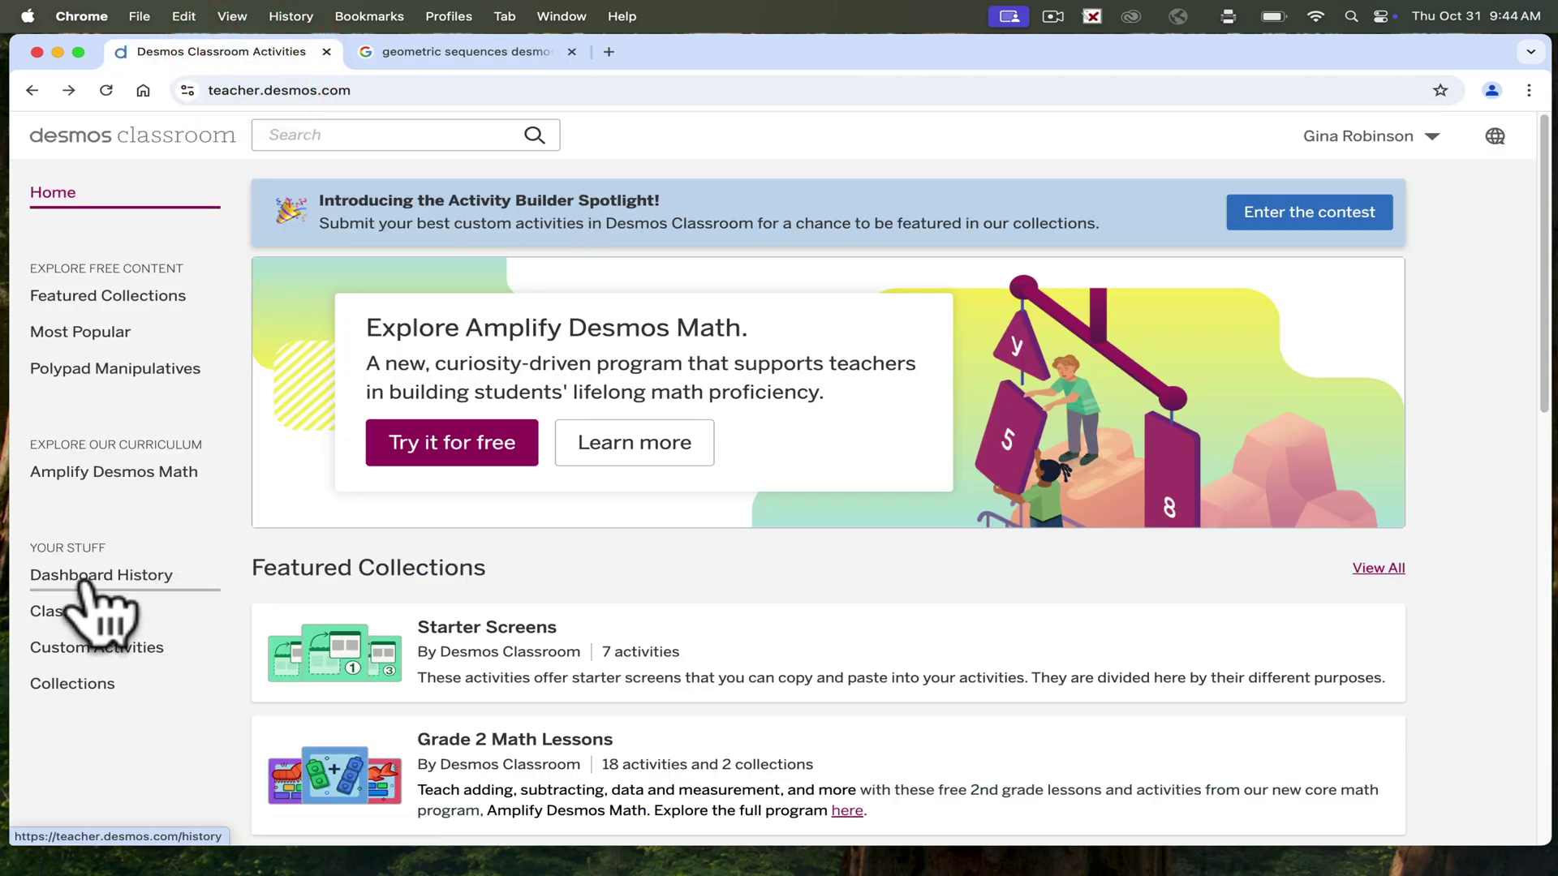
Step: Open Custom Activities and maximize the browser window
click(113, 650)
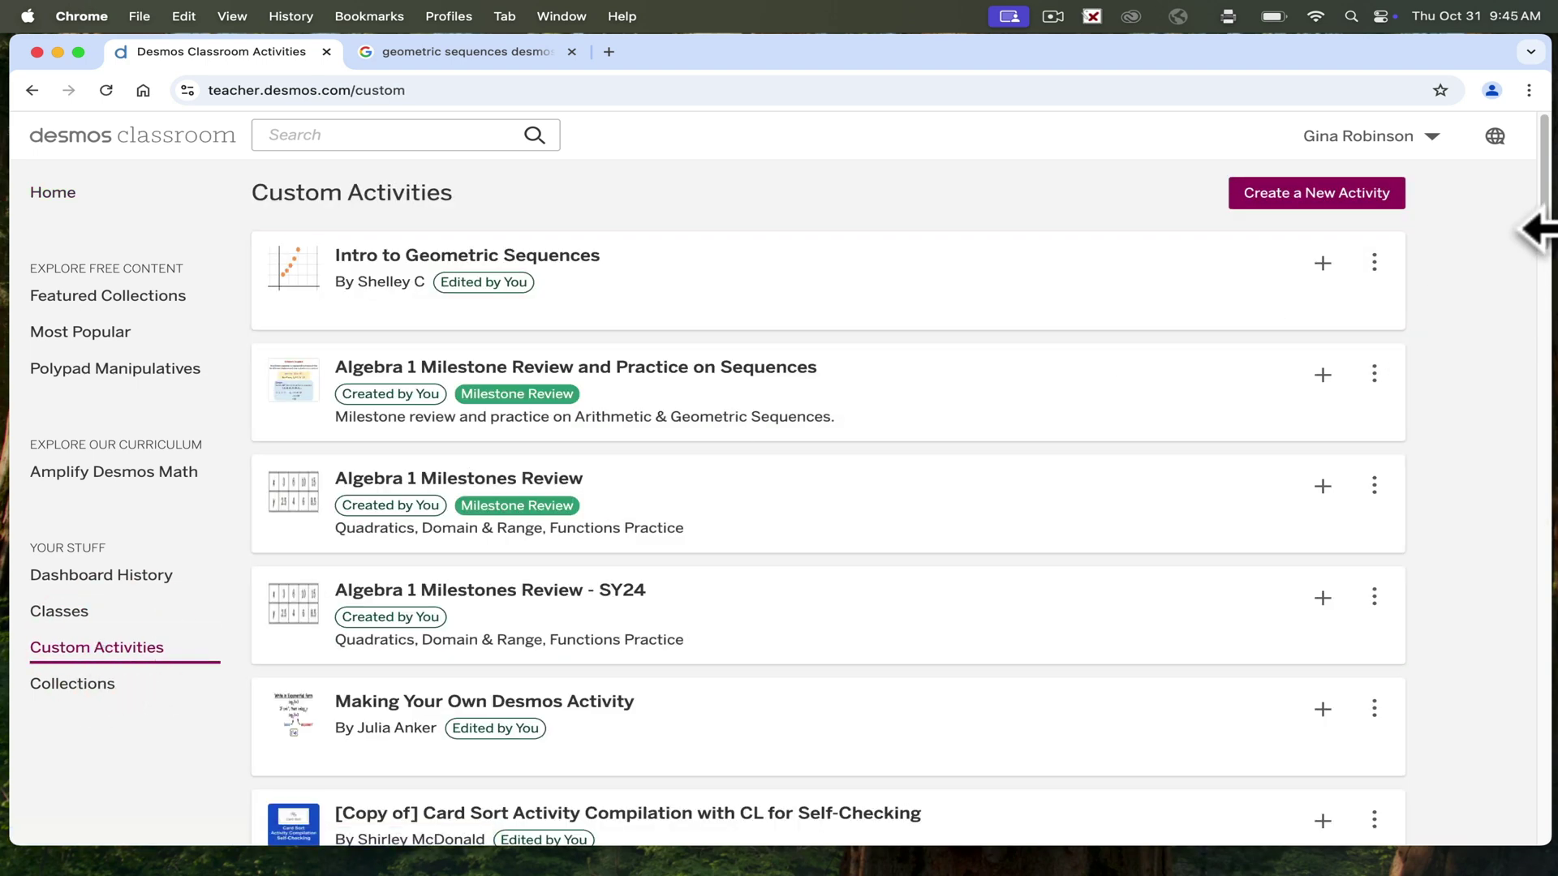
drag(1533, 230, 1546, 495)
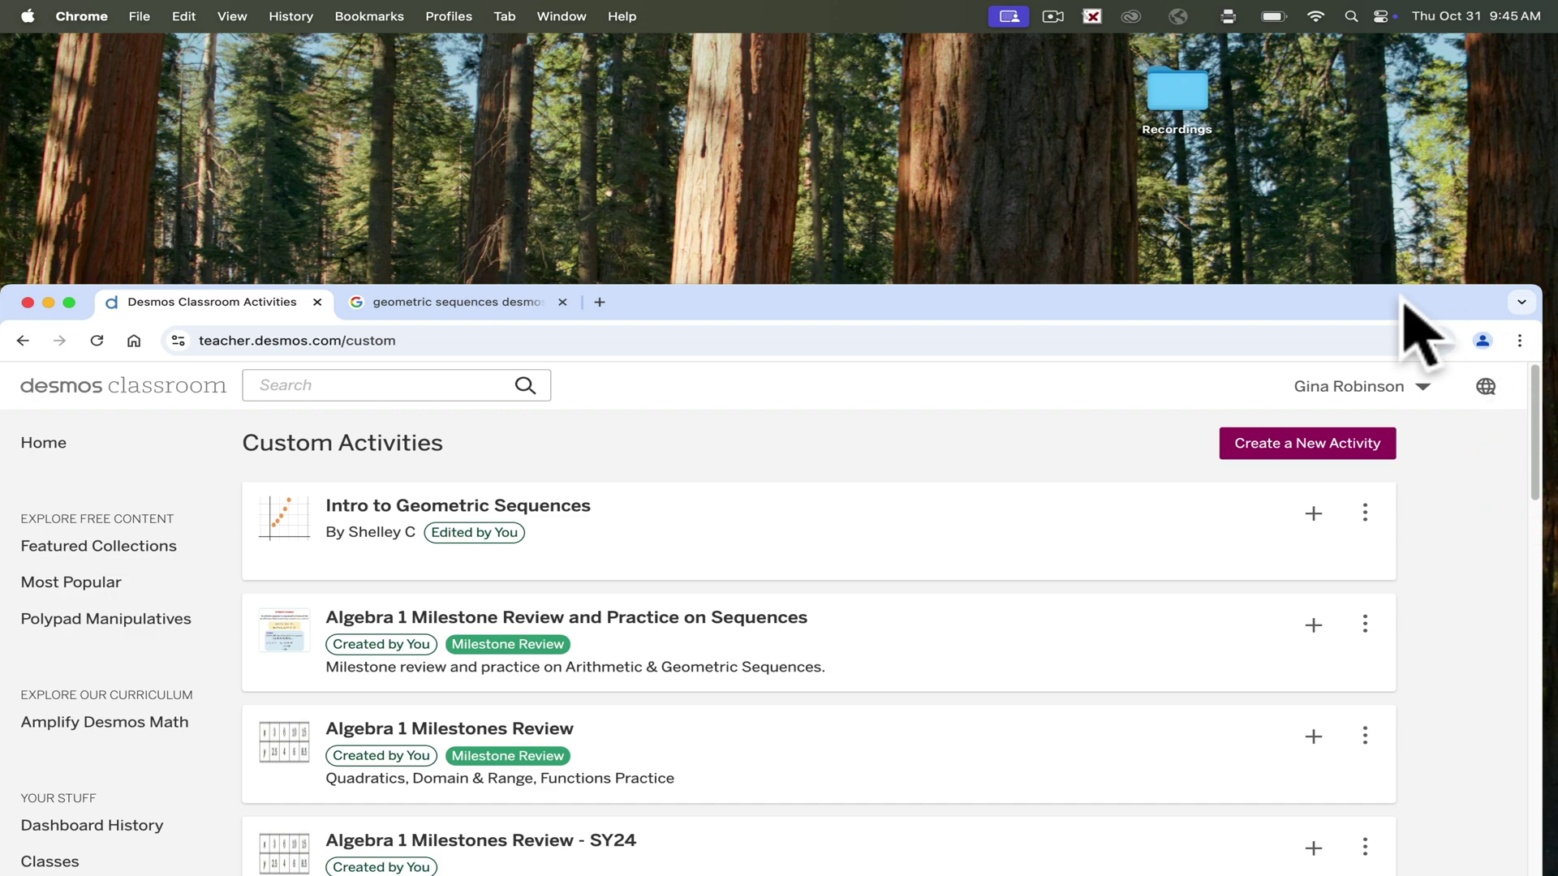
drag(1404, 305, 1449, 46)
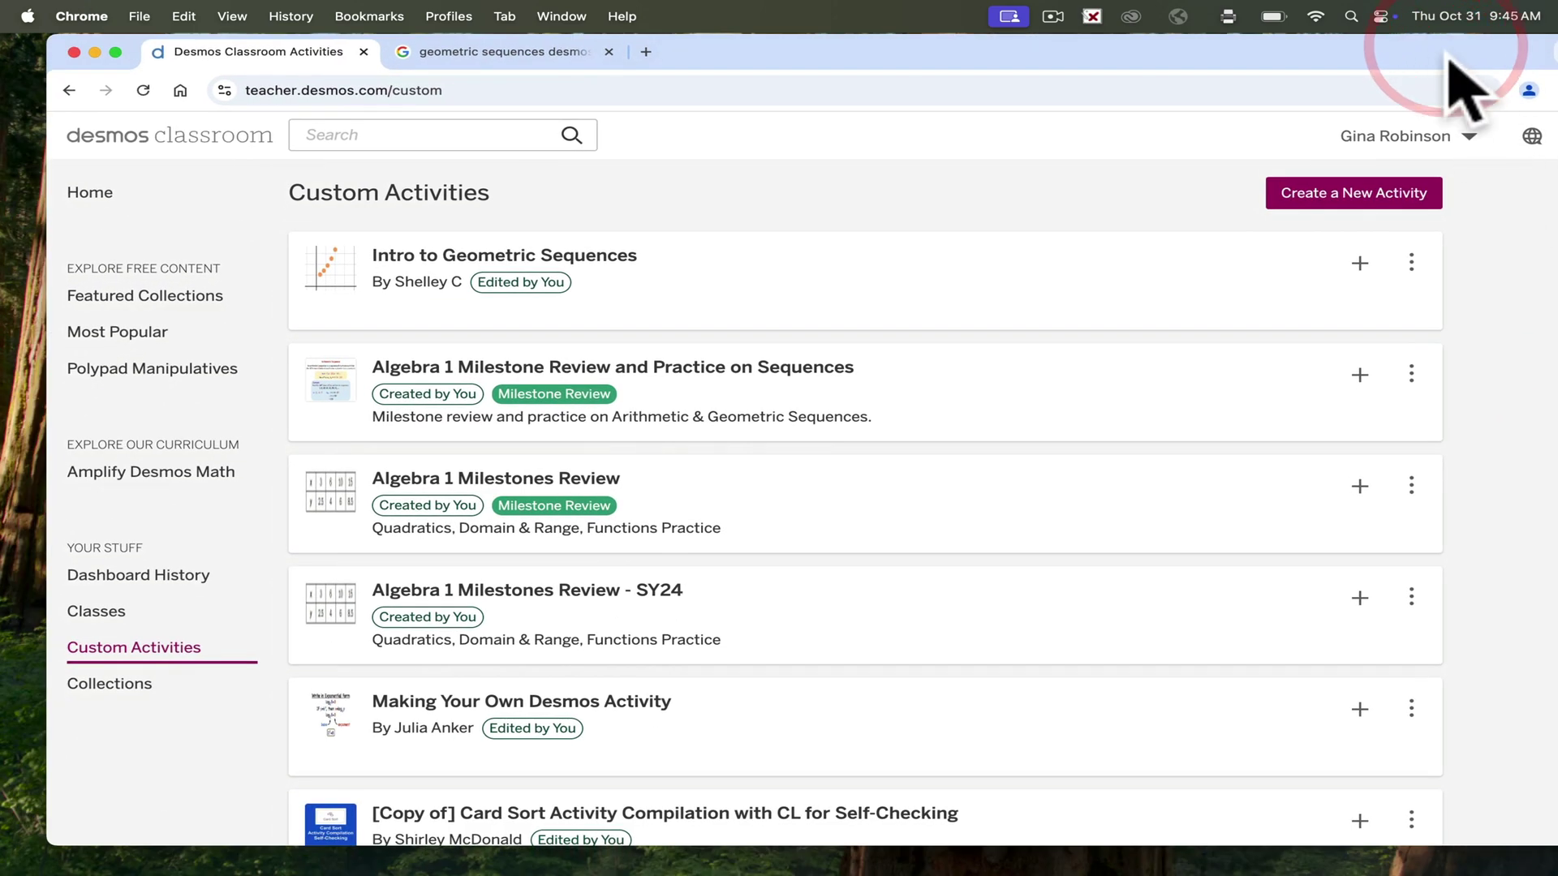
double_click(1449, 50)
Step: Page through the custom activities list and go back to its first page
scroll(1528, 134, down, 20)
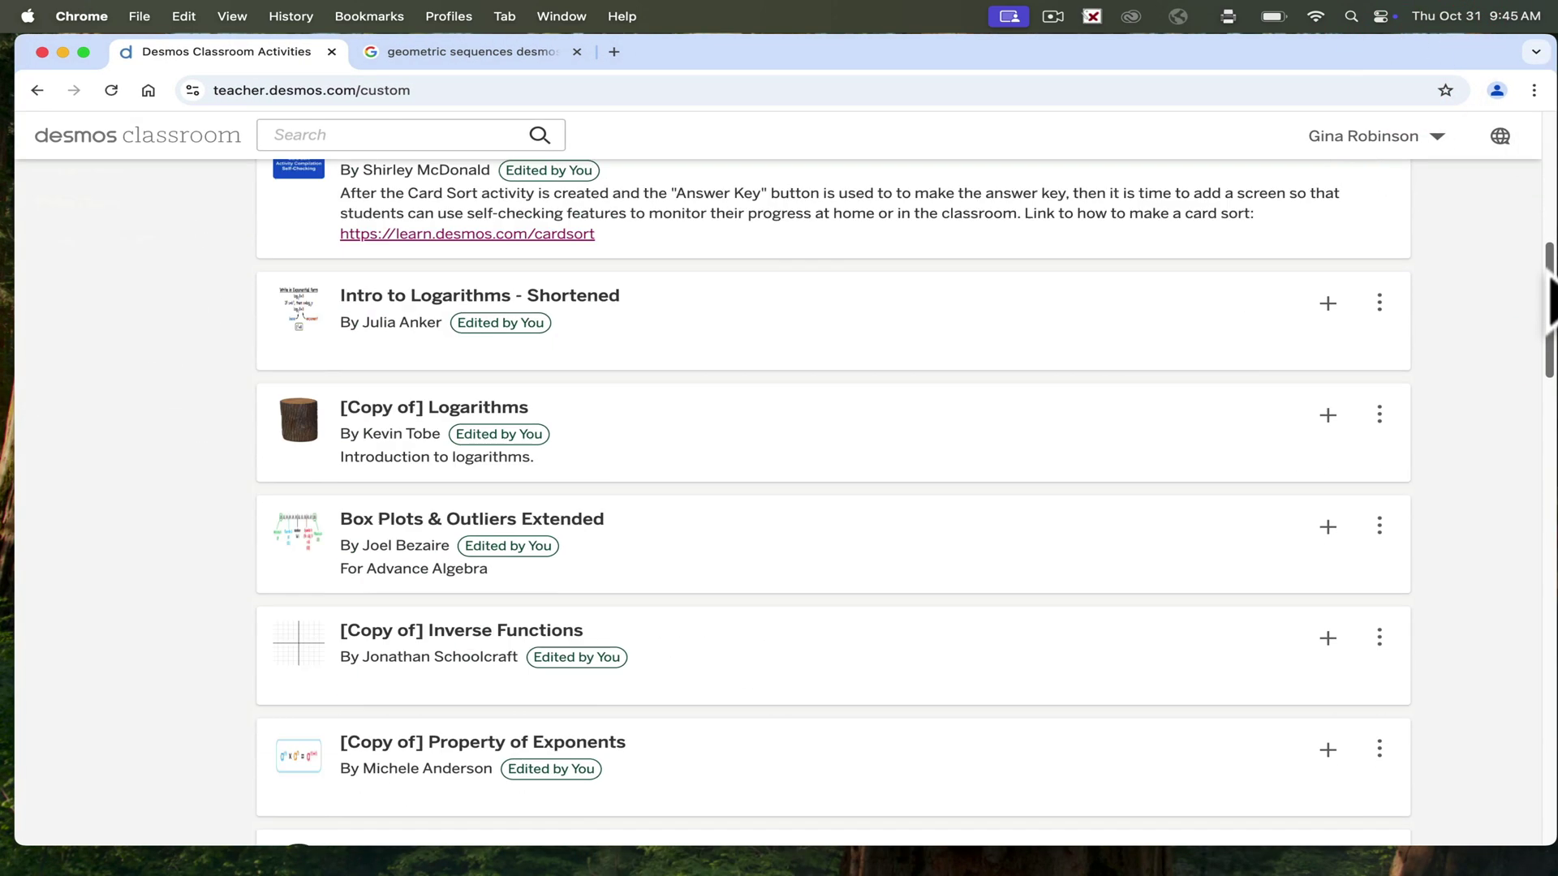
scroll(834, 501, down, 5)
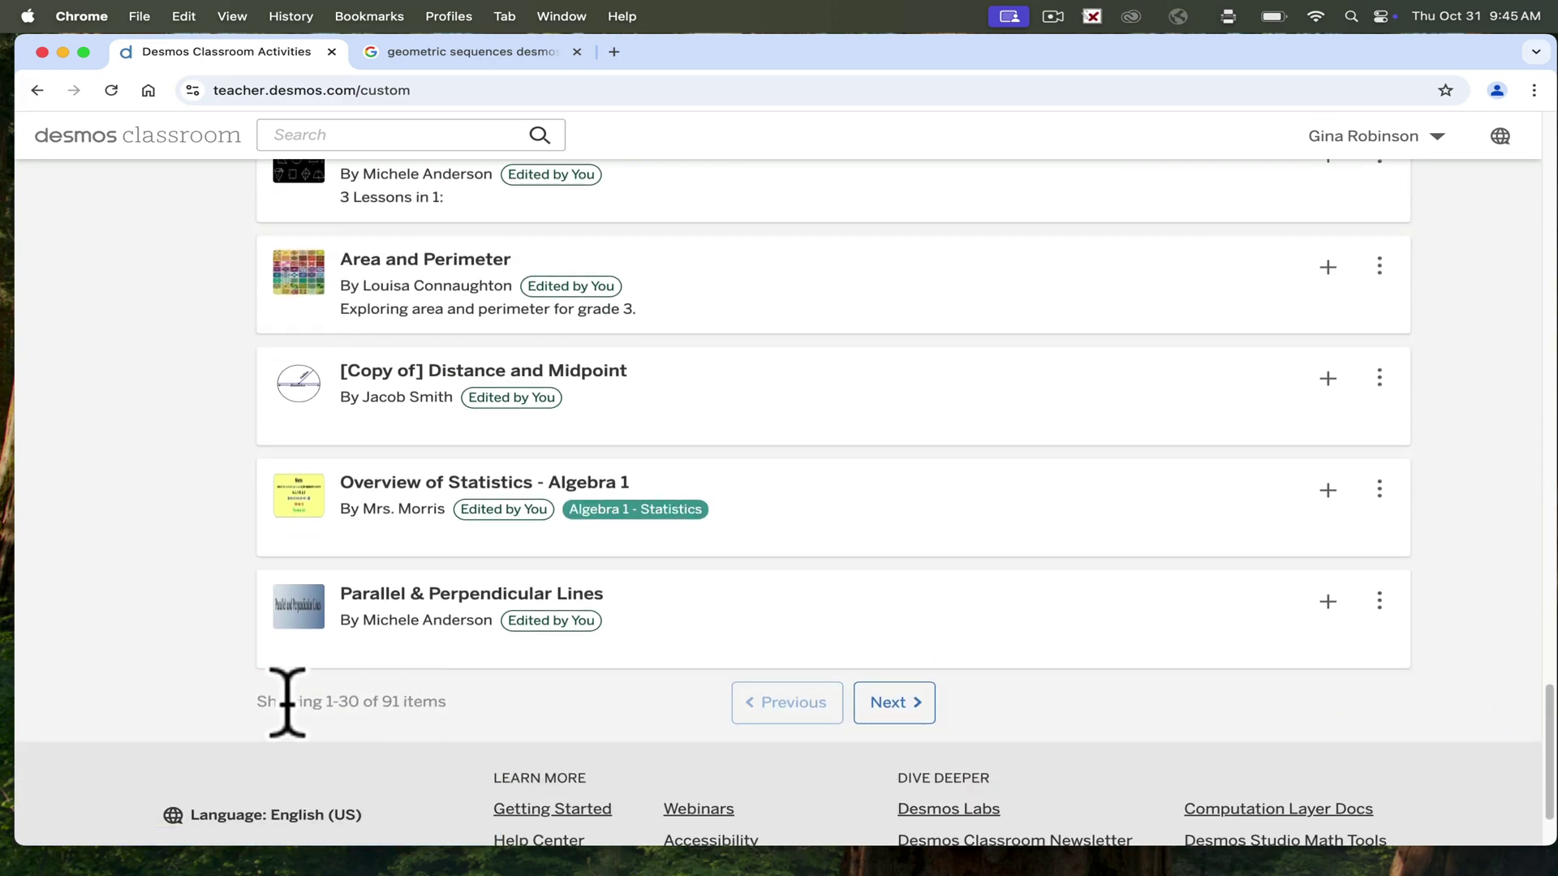
click(896, 704)
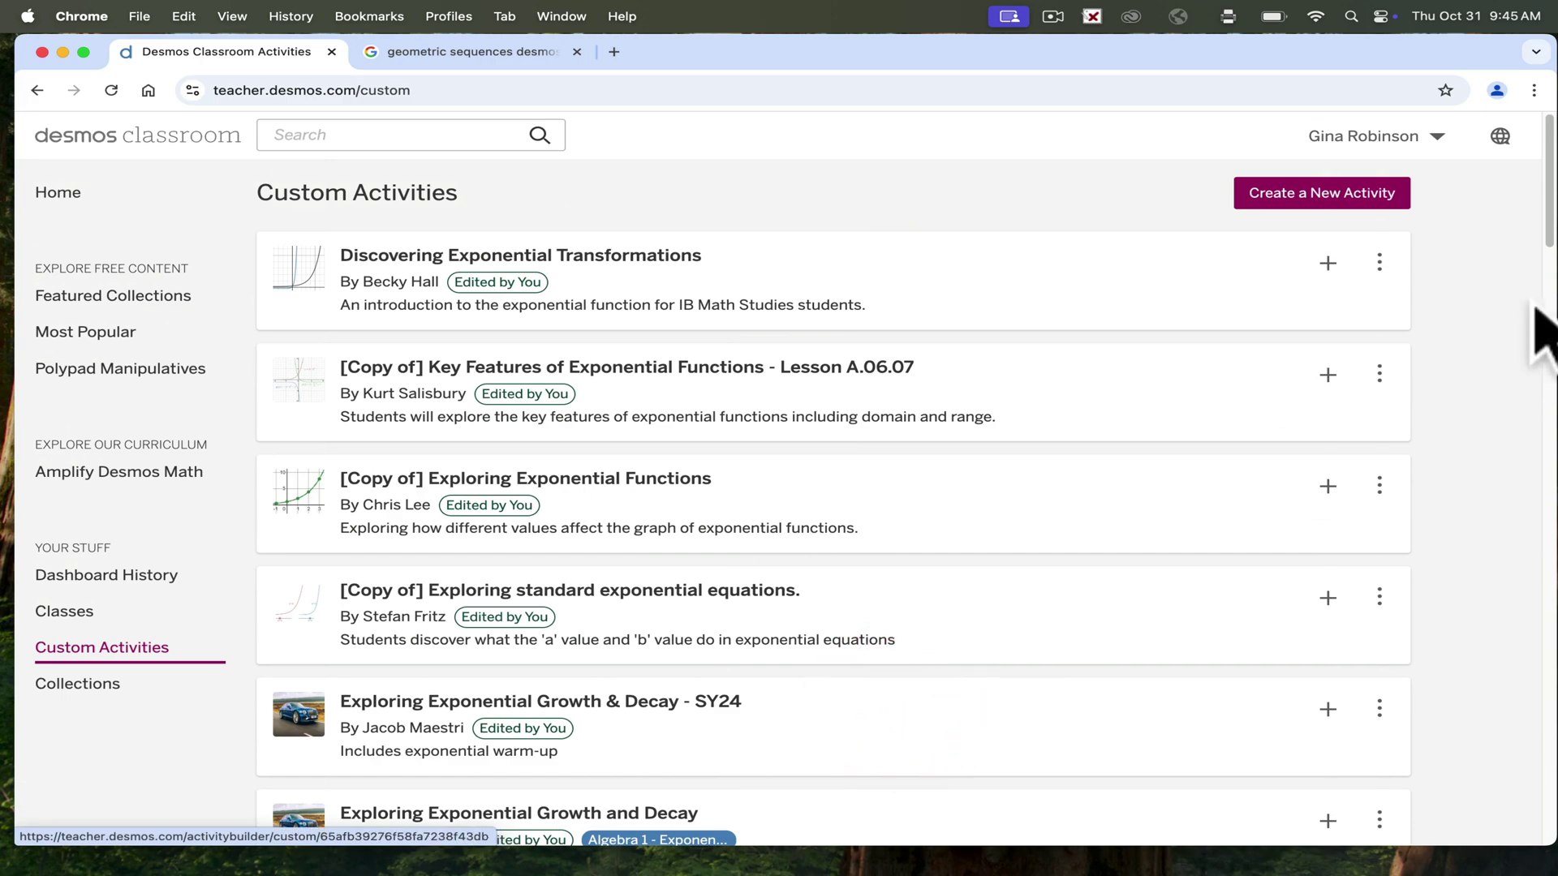
scroll(1546, 330, down, 10)
scroll(1546, 487, down, 10)
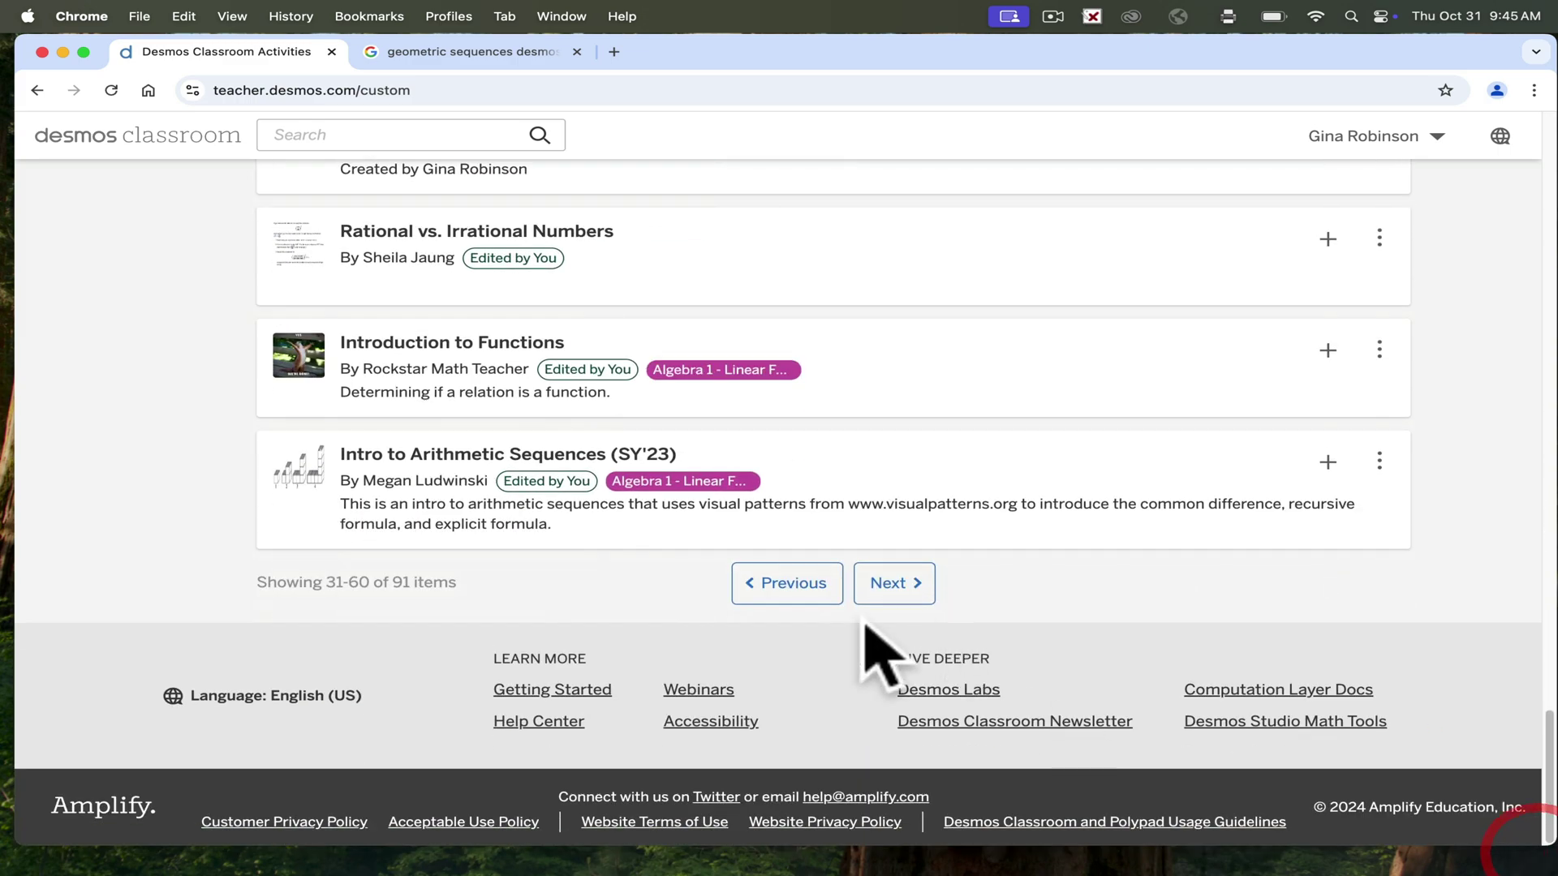
click(779, 591)
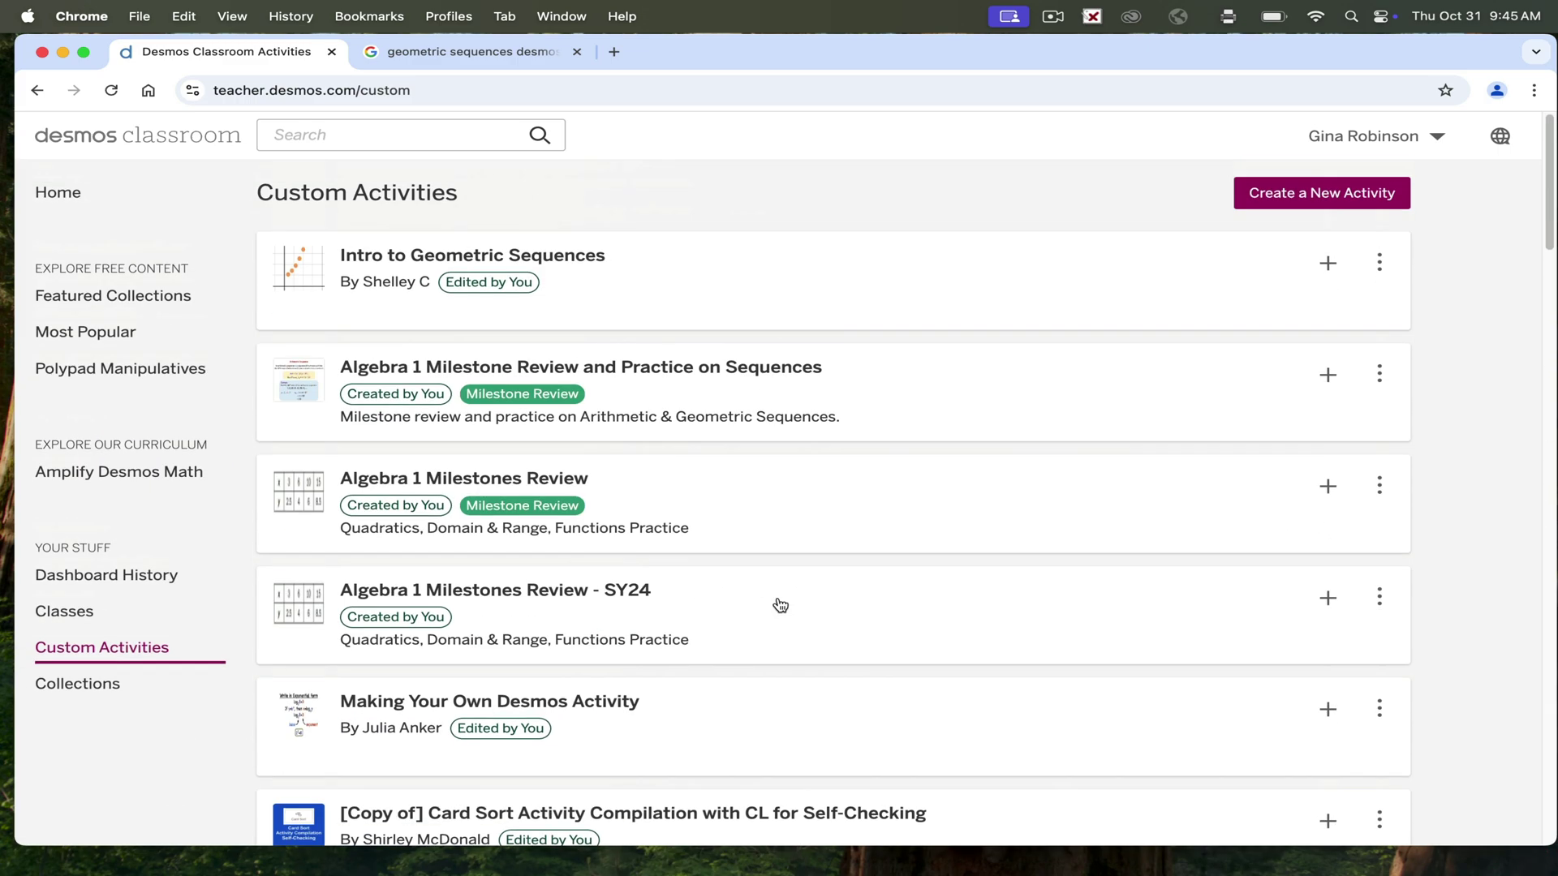
Step: Open Intro to Geometric Sequences, view its teaching dashboard, and return to the activity page
click(800, 325)
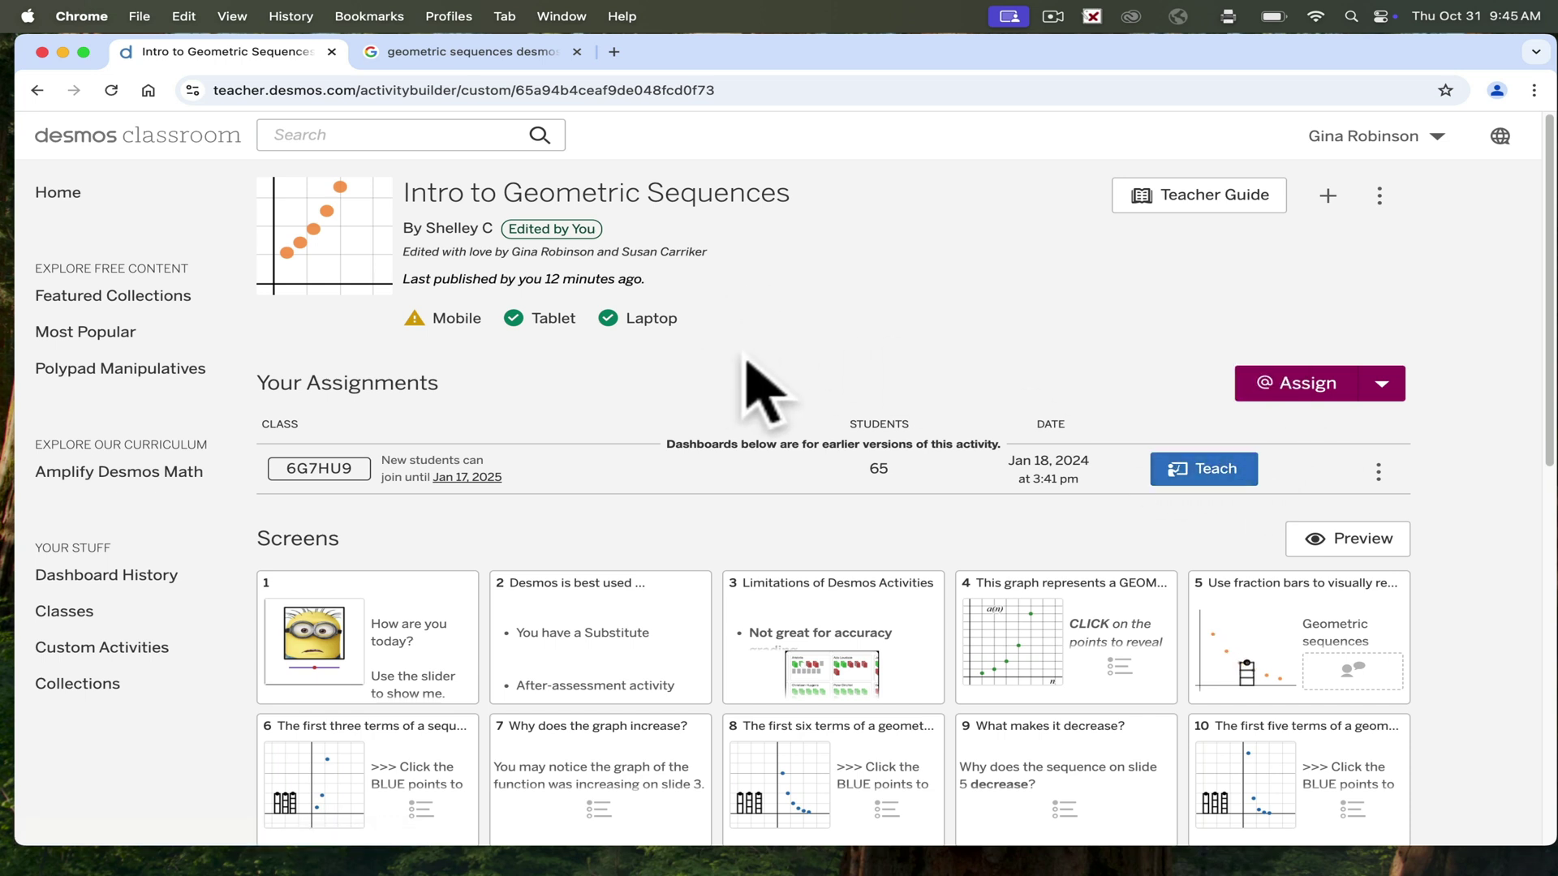
click(1189, 471)
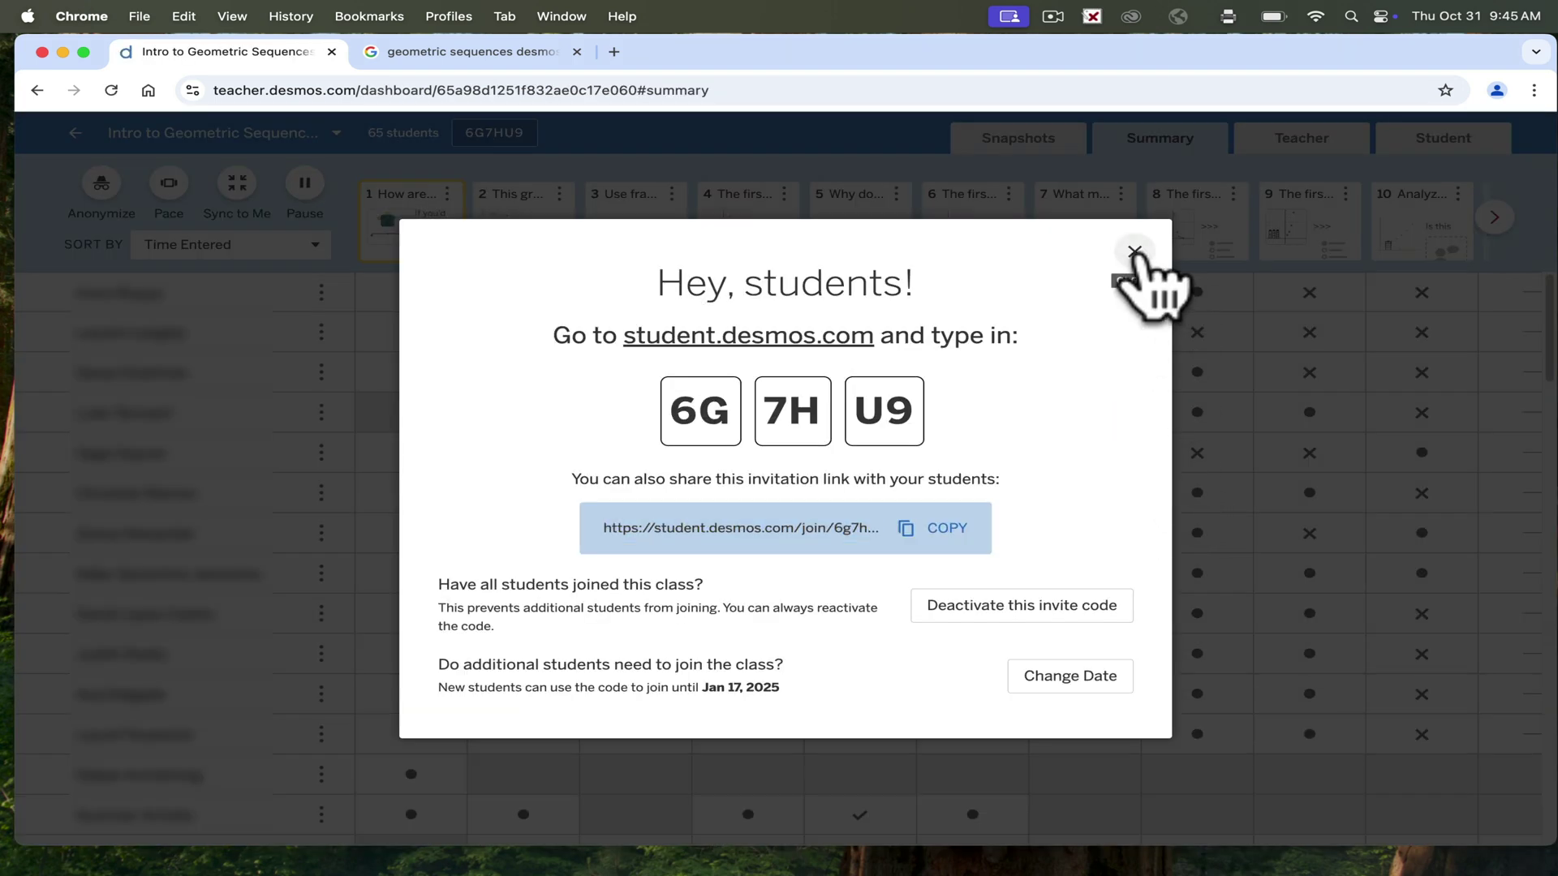
click(1135, 252)
click(76, 135)
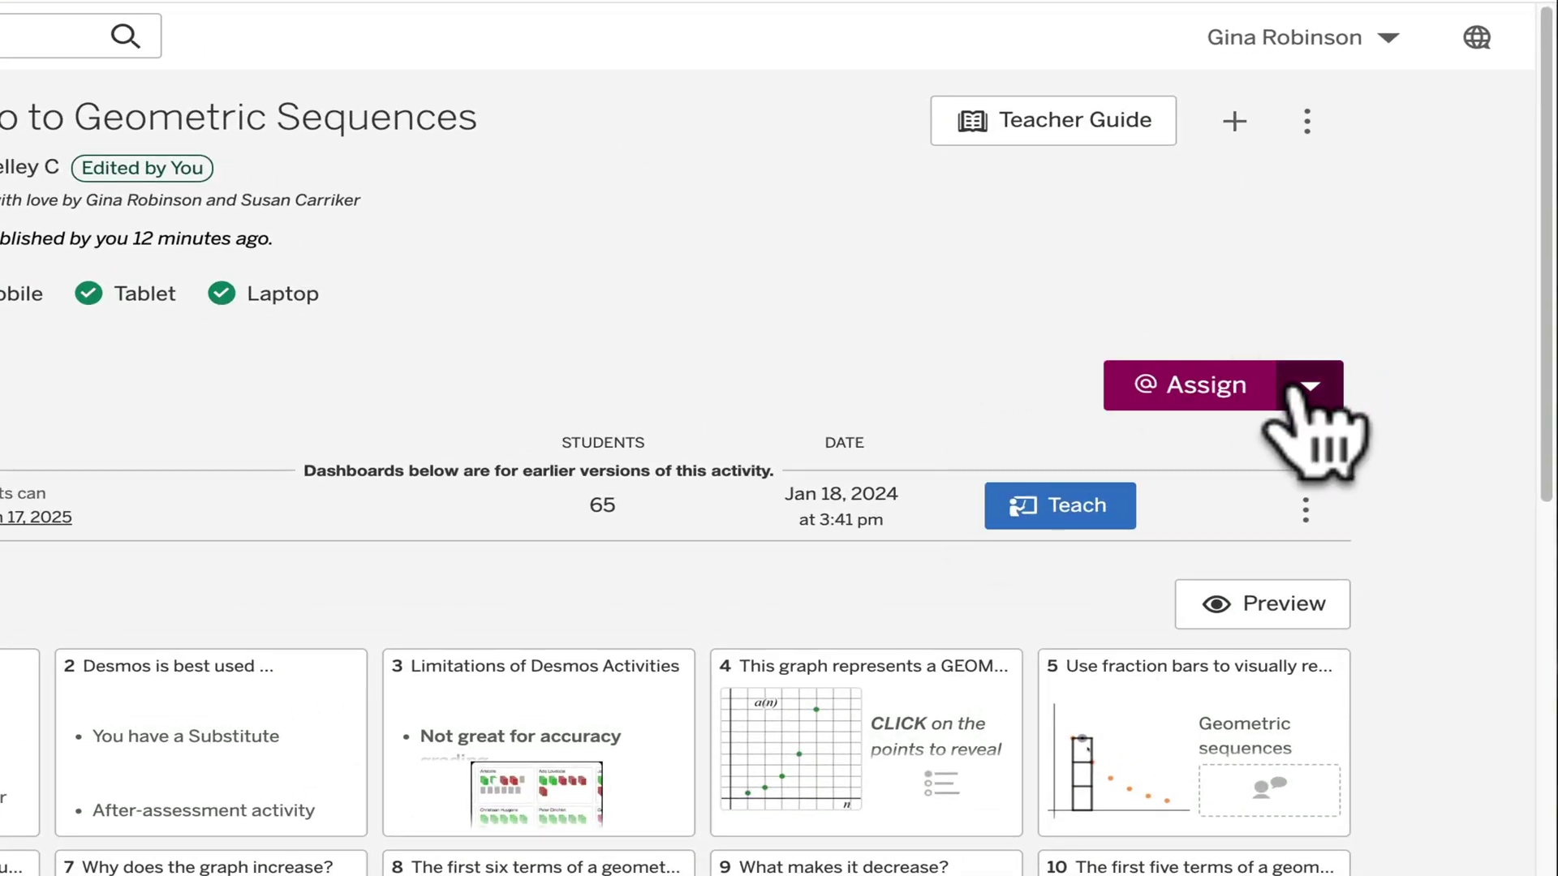
Step: Start a single-session code set to 1 year, then cancel the setup
click(1384, 395)
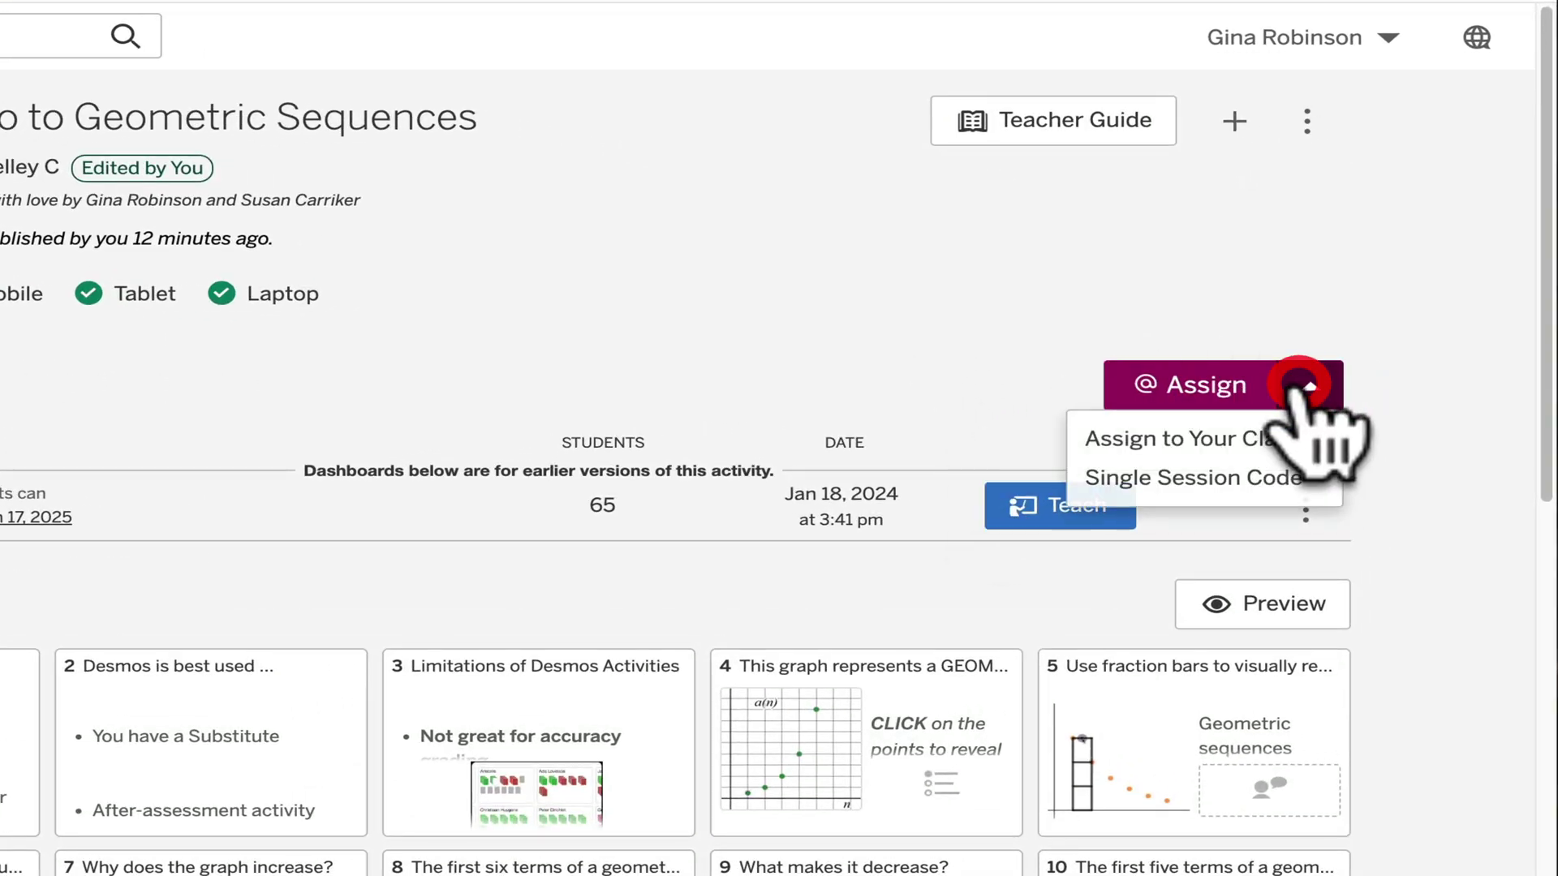
click(1185, 478)
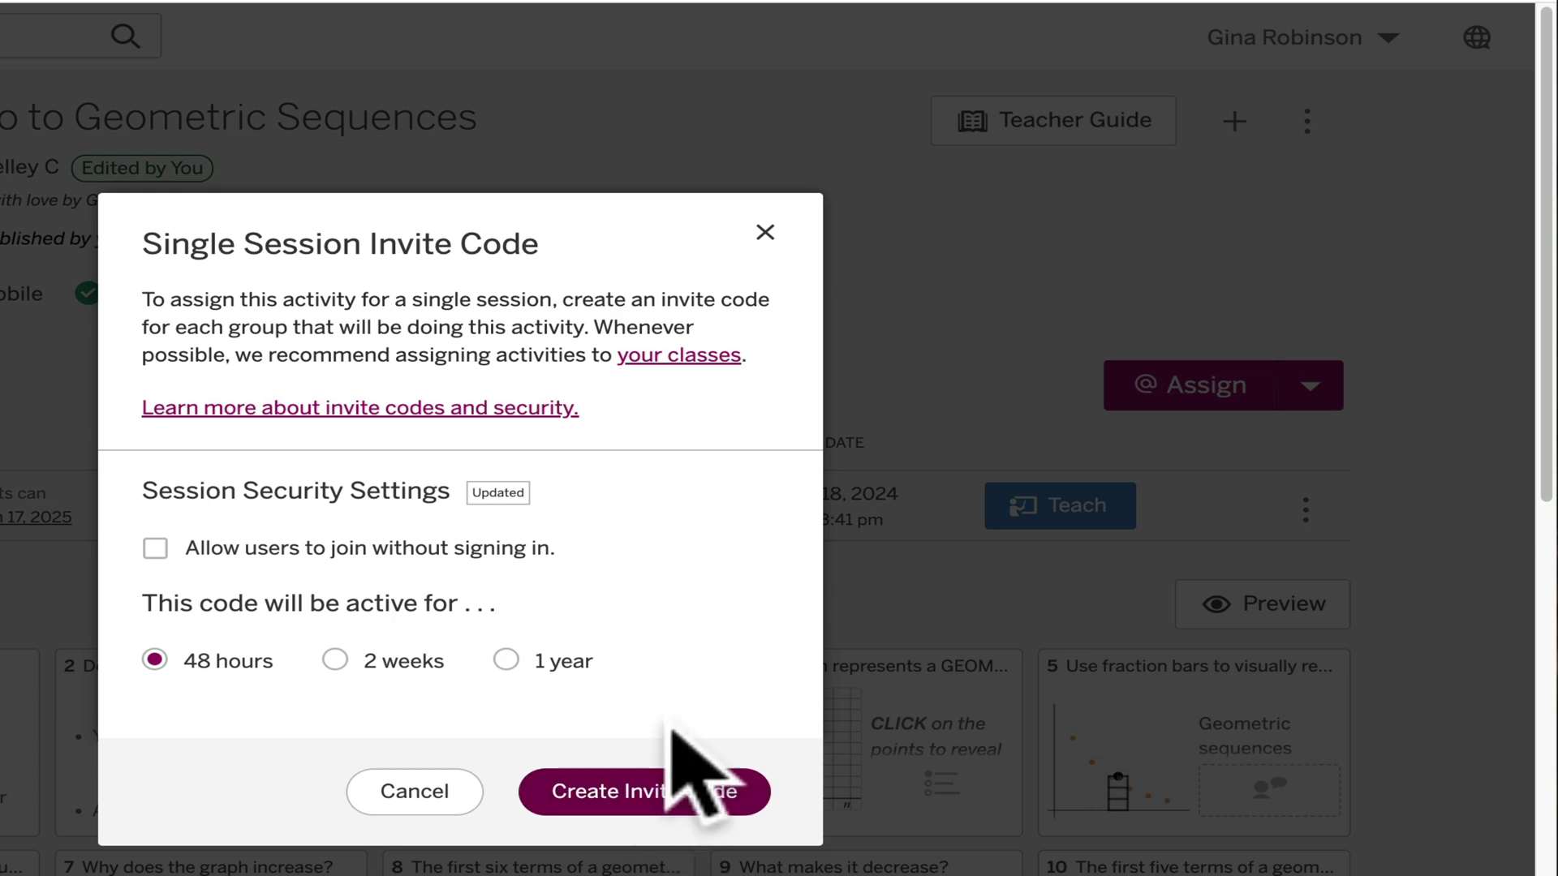
click(506, 660)
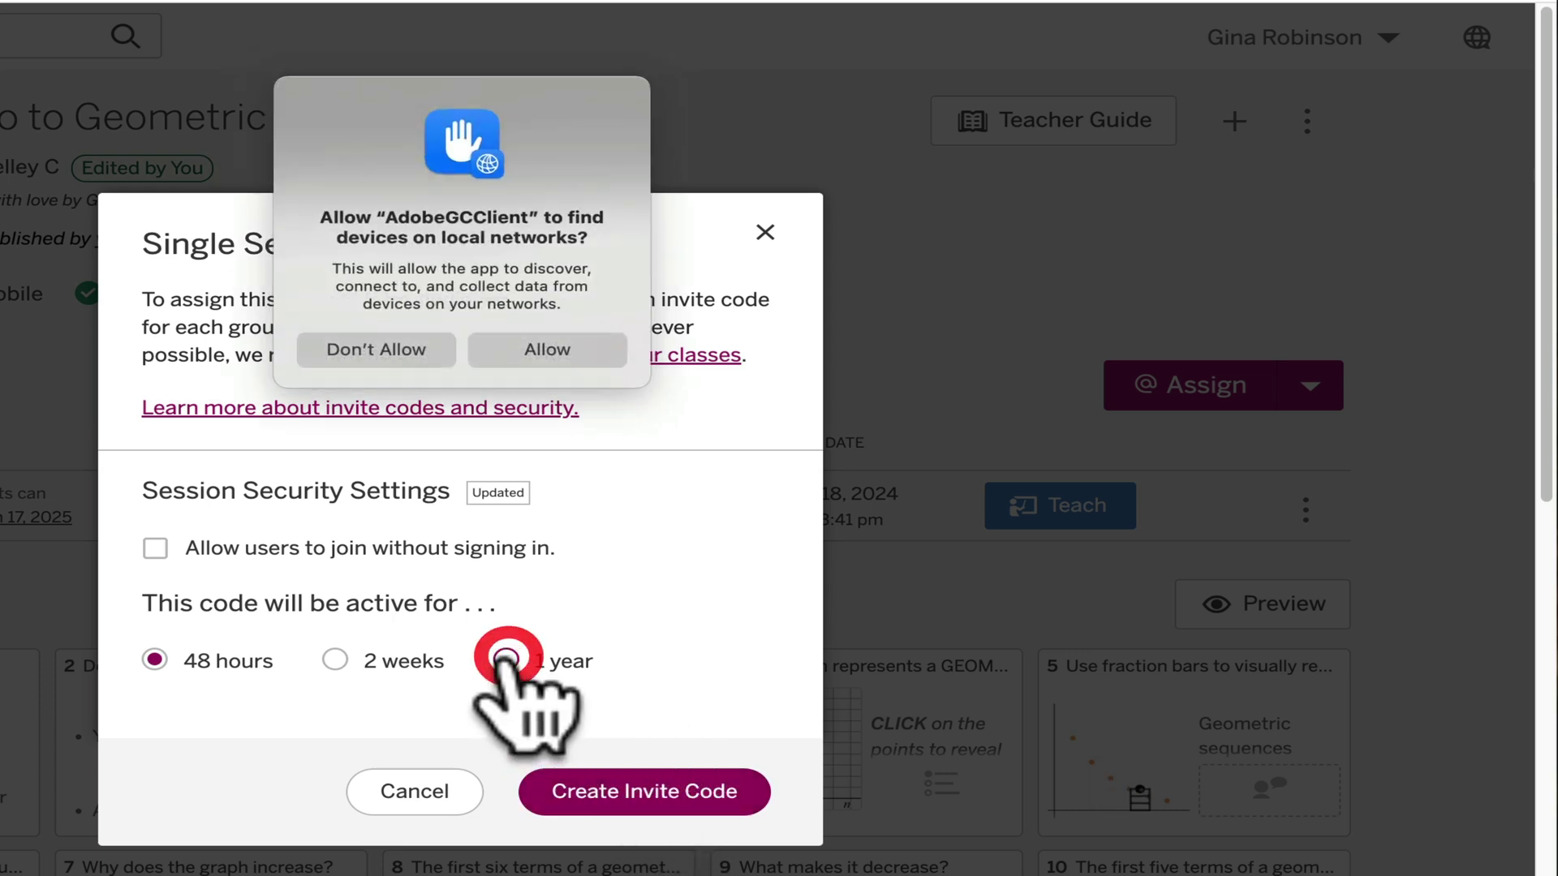
click(653, 454)
click(410, 794)
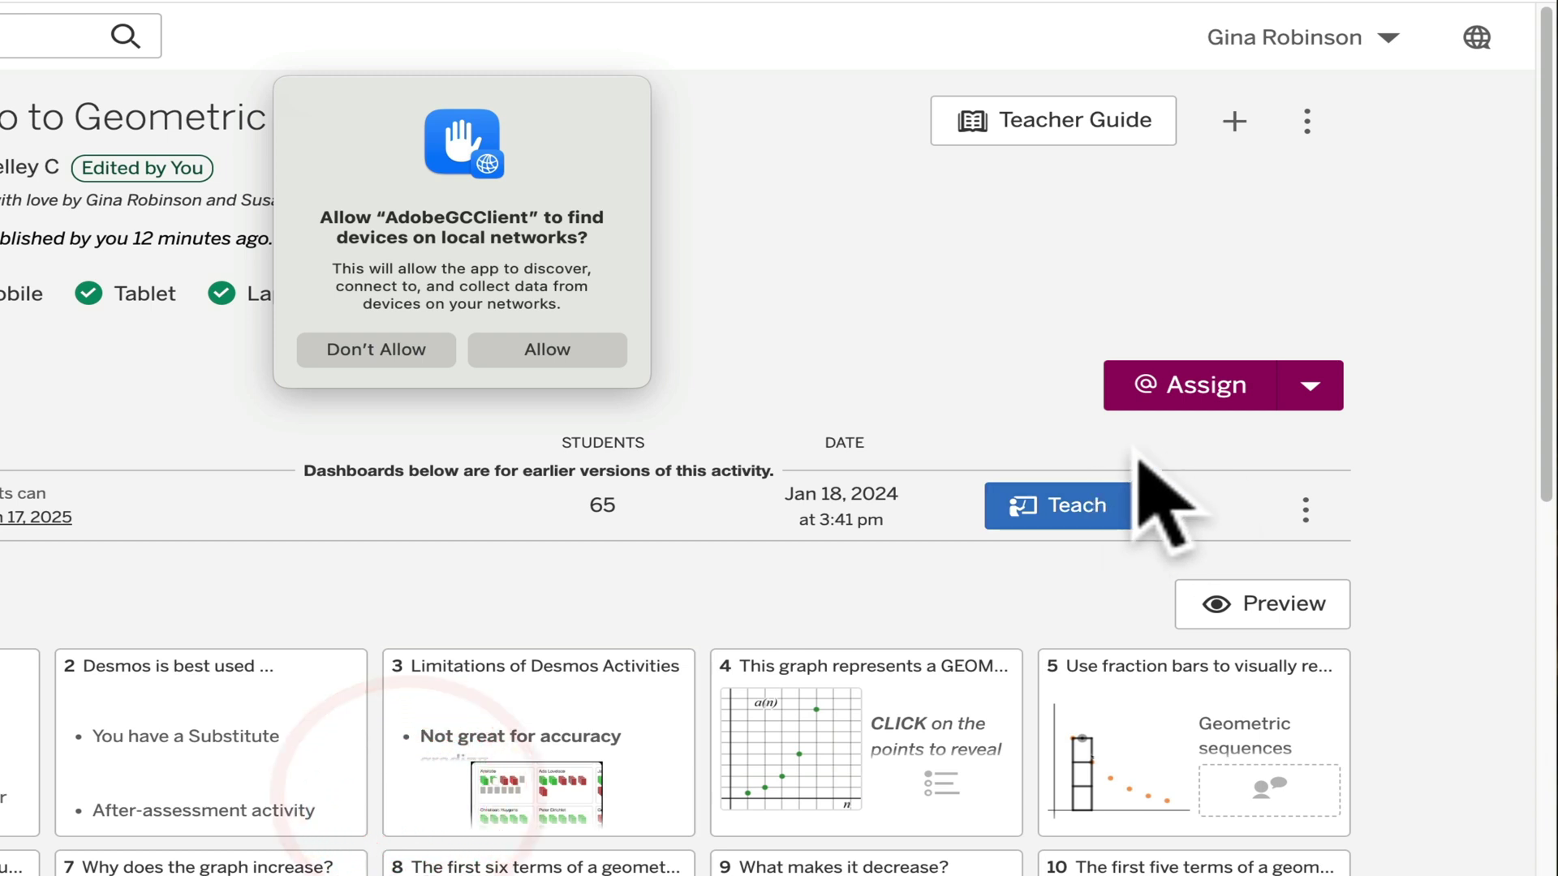
Step: Create a single-session invite code active for 1 year and deny the local network prompt
click(1312, 388)
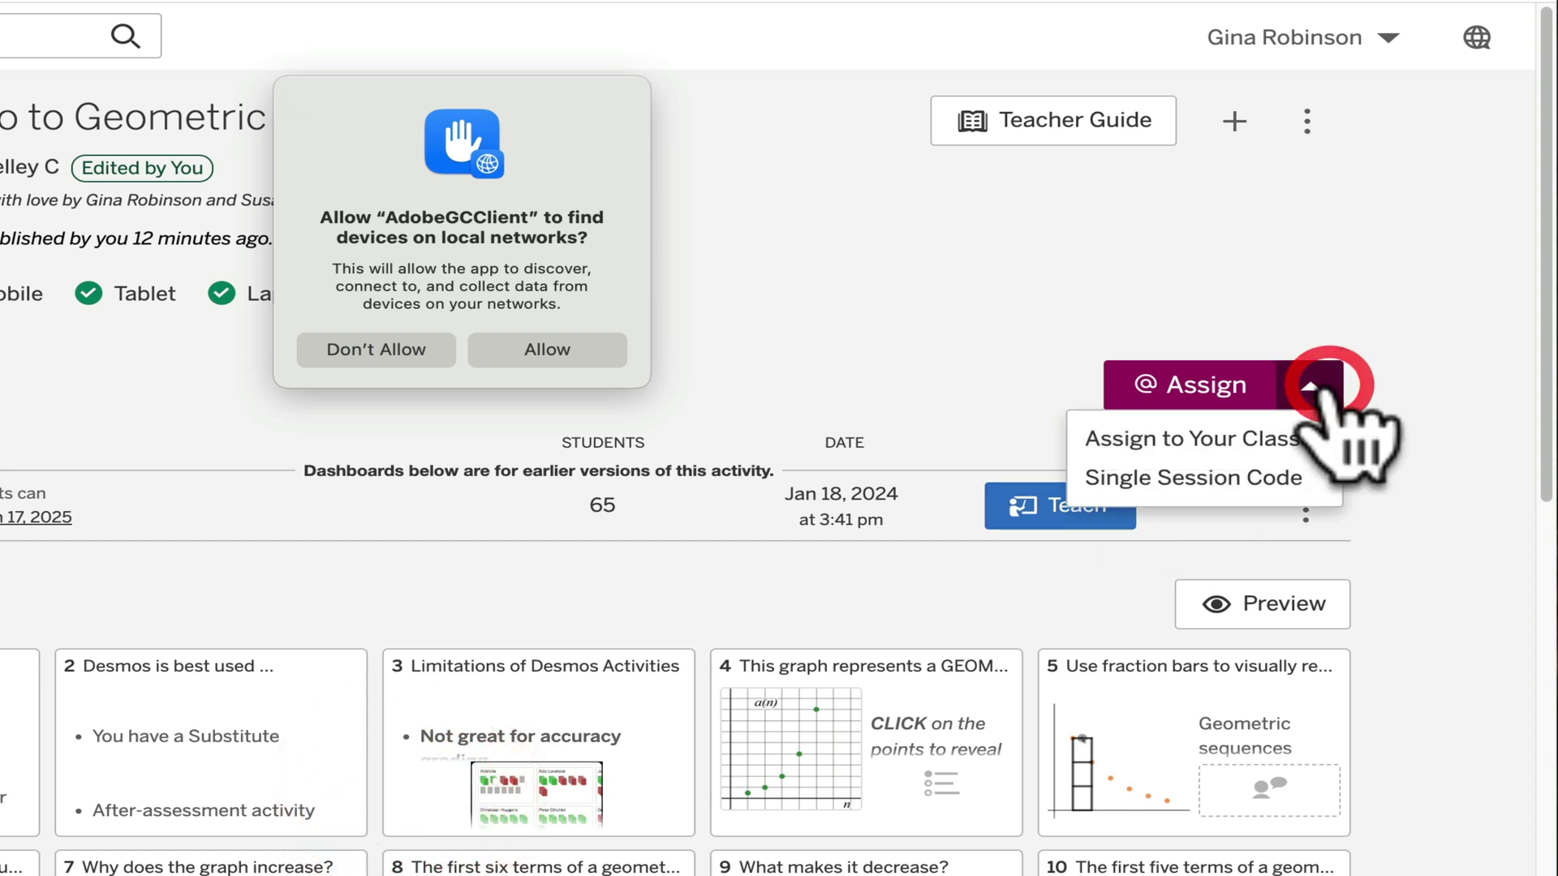
click(1172, 478)
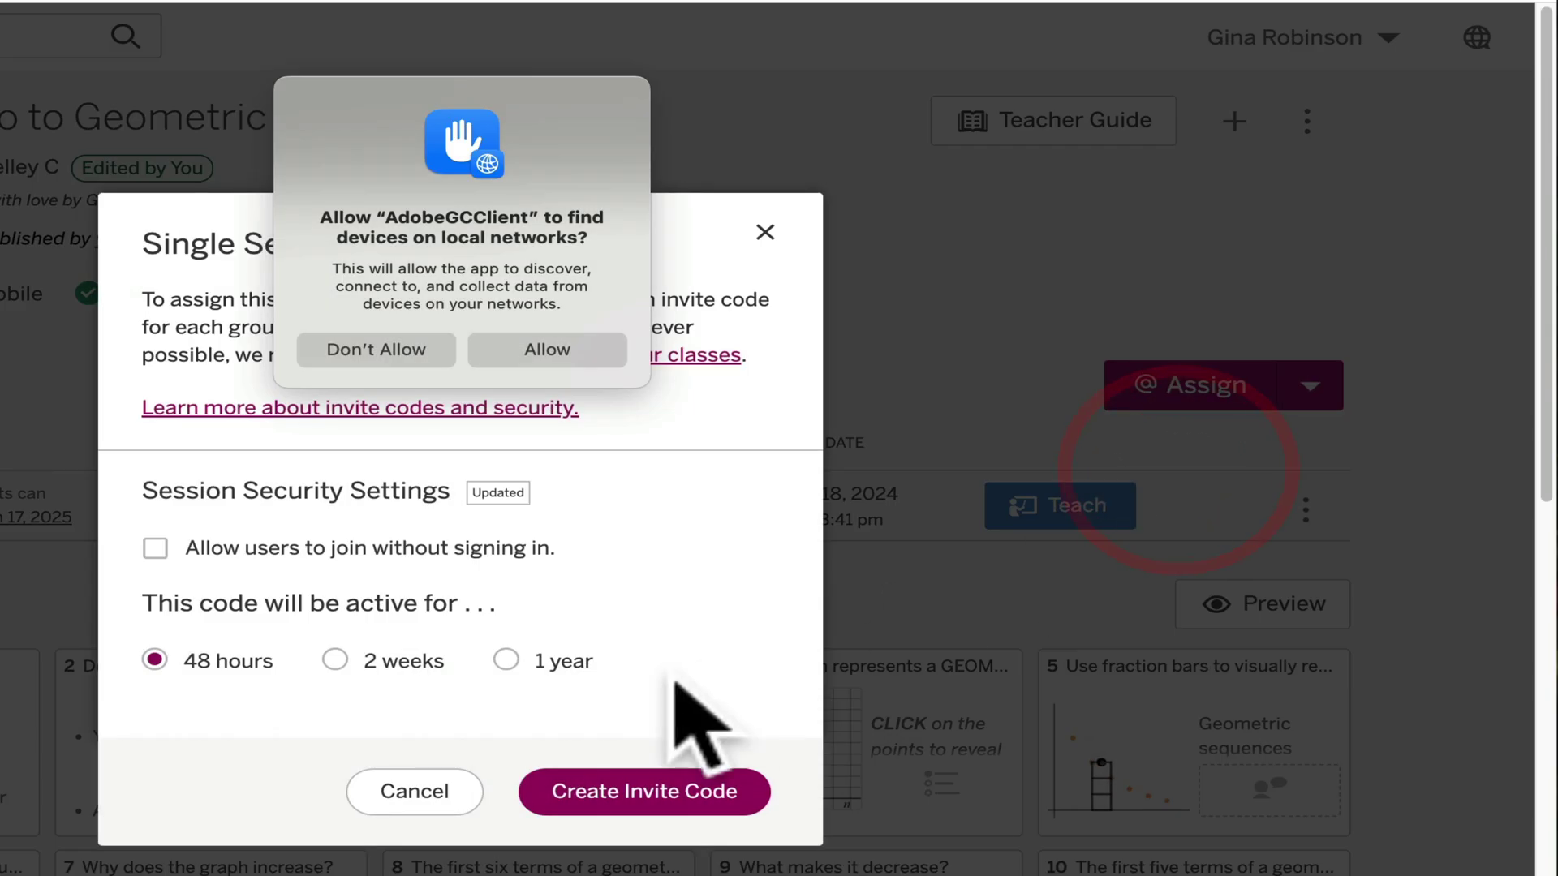
click(508, 659)
click(613, 825)
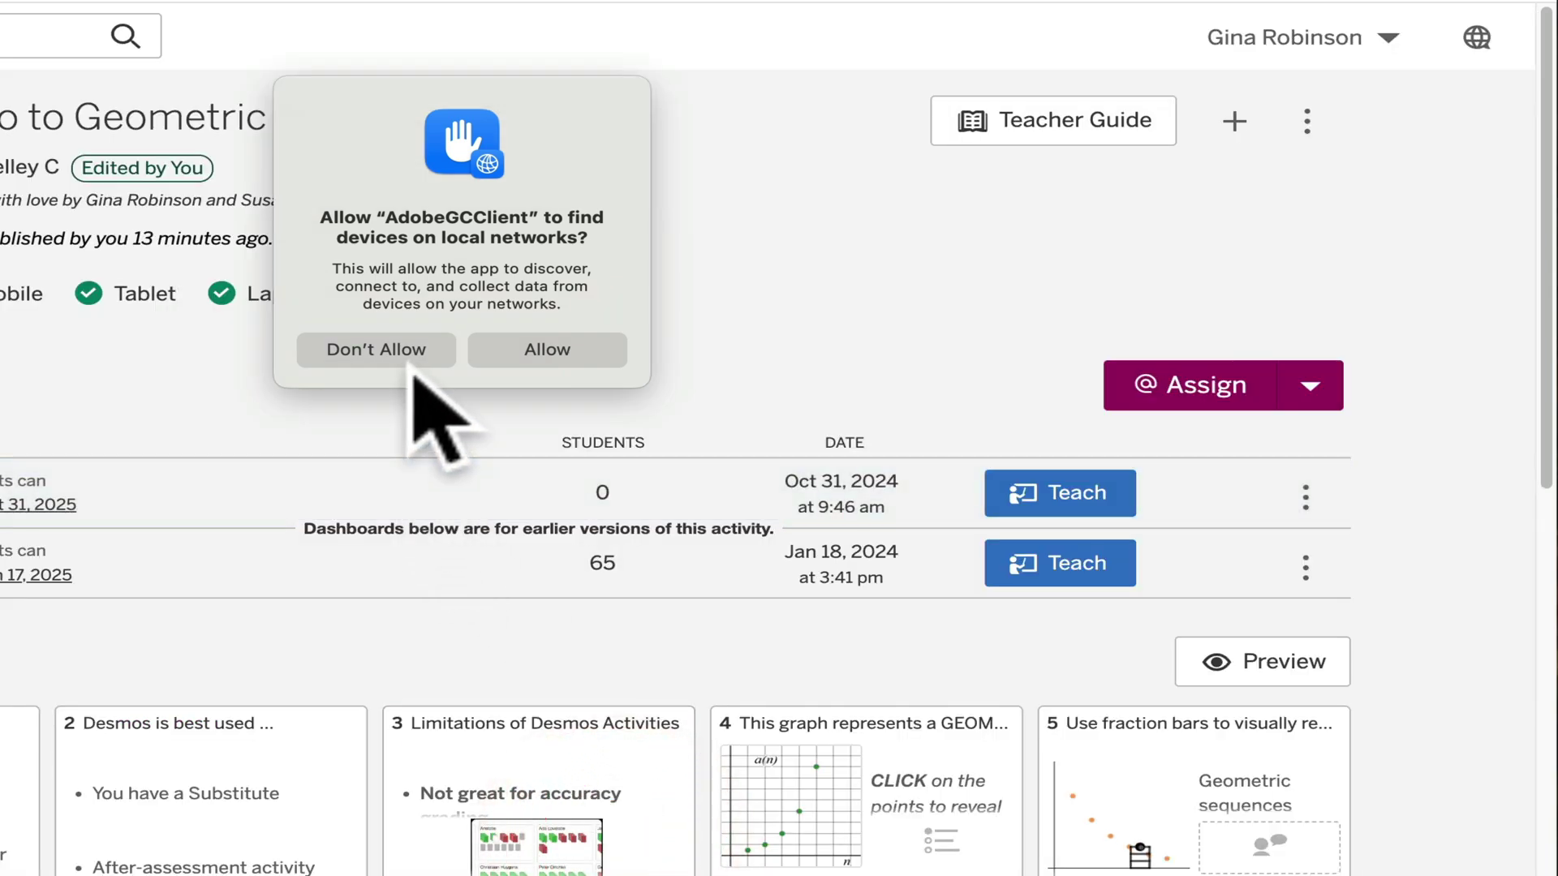
click(403, 354)
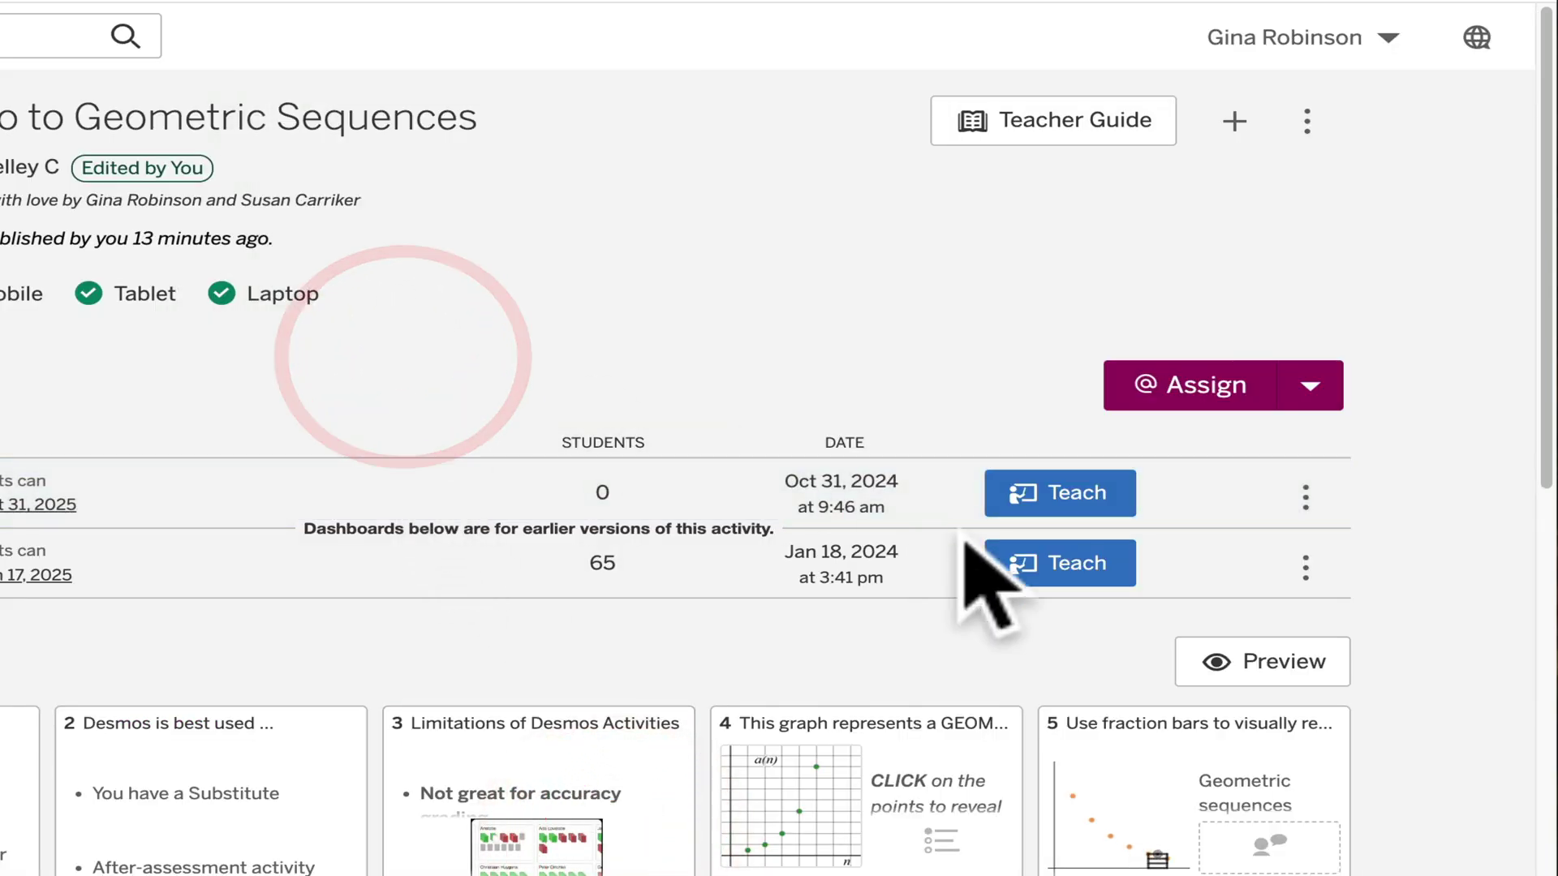
Step: Open the new session's dashboard, close the student join instructions, then show them again
click(1055, 510)
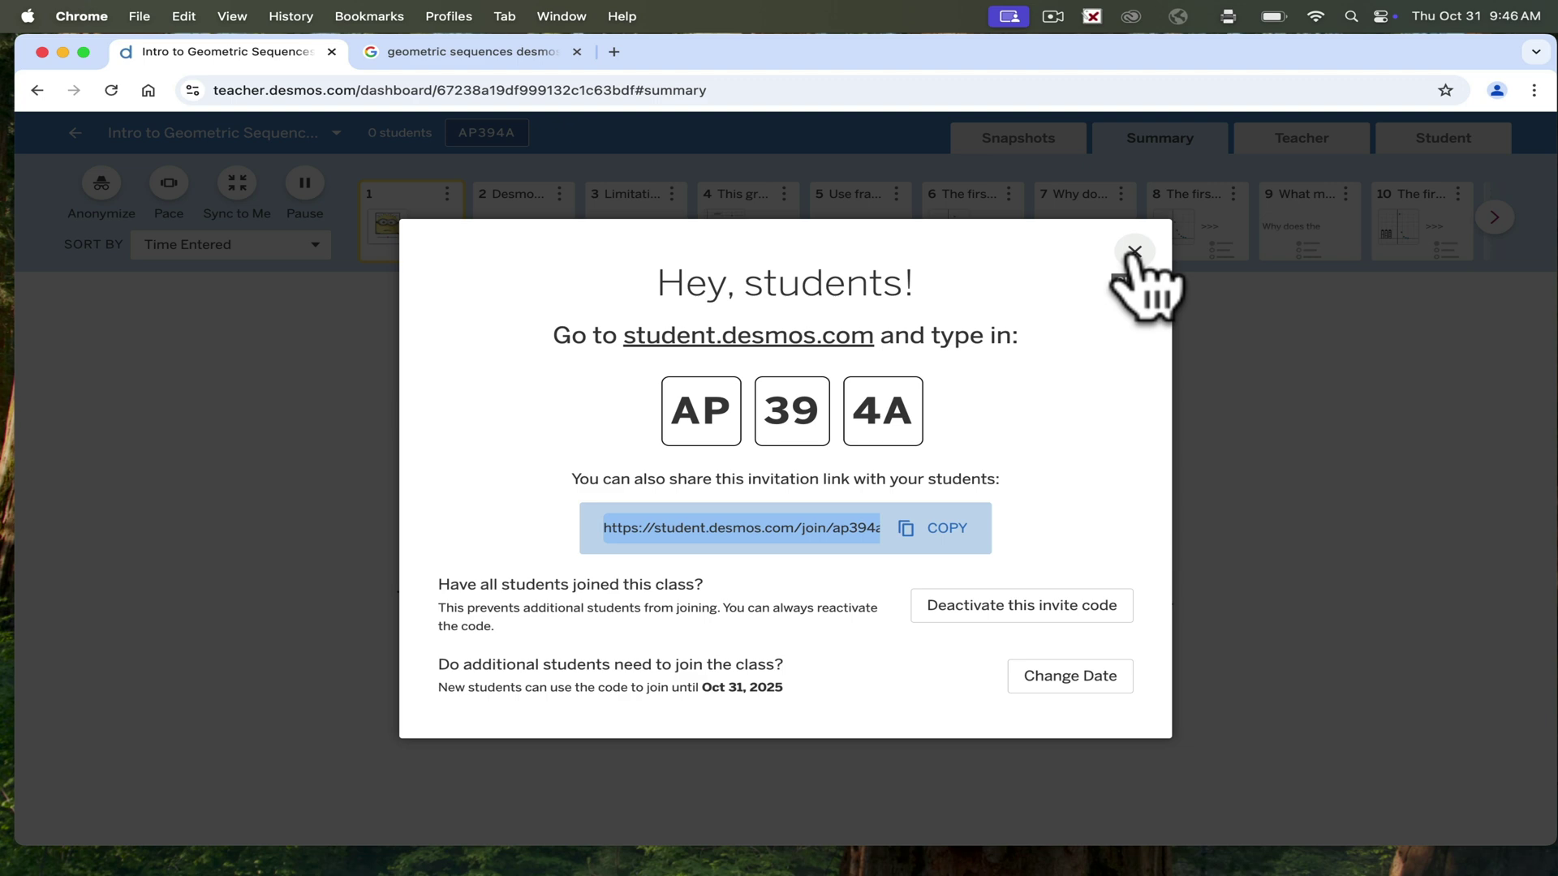
click(1134, 253)
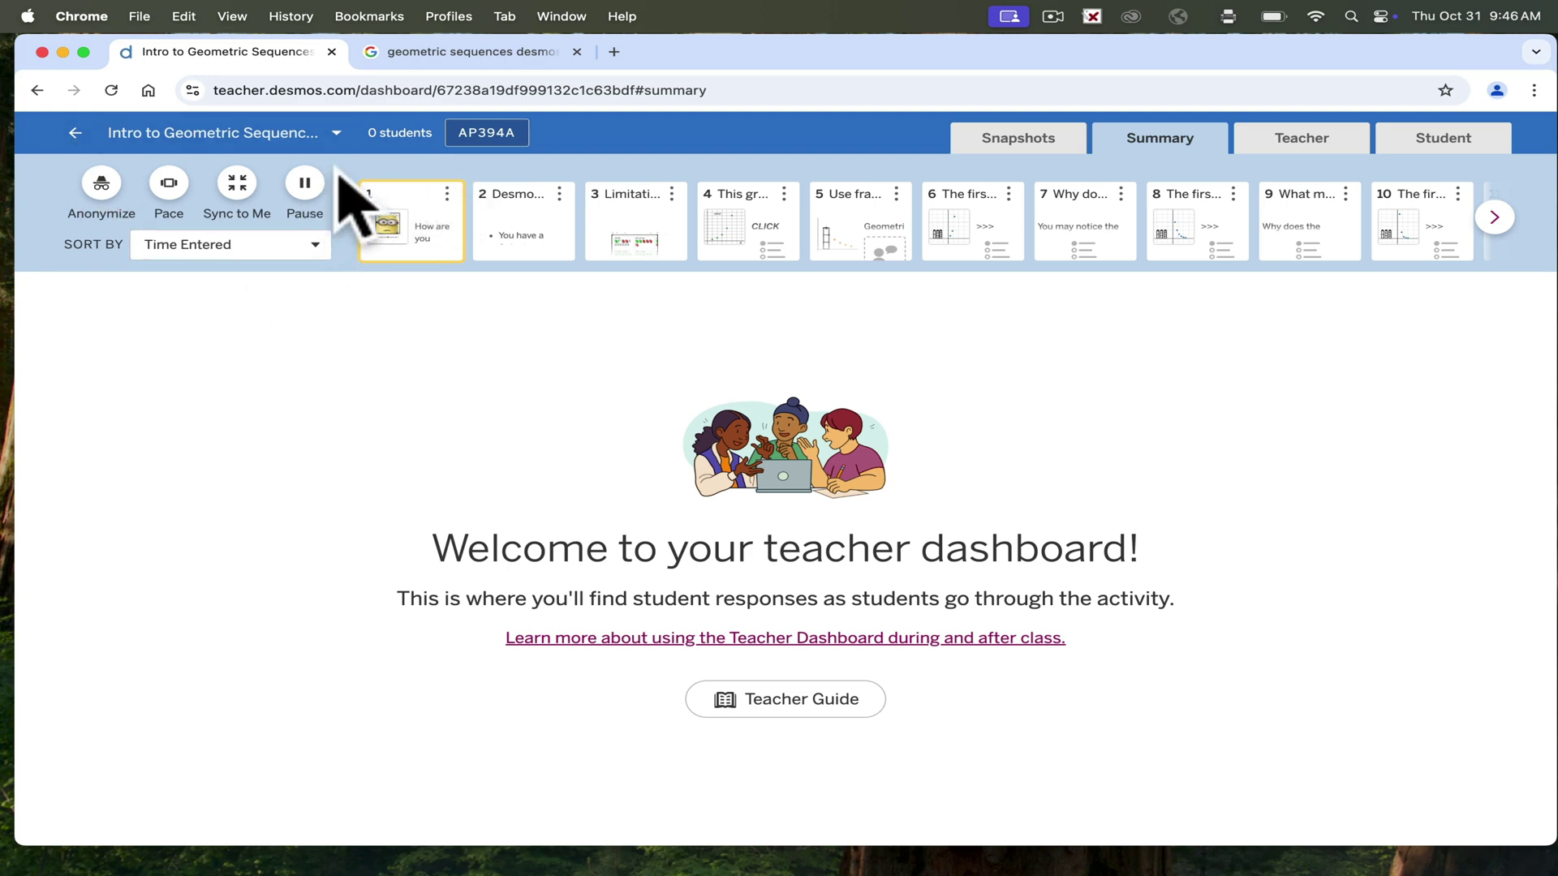
click(463, 139)
Step: Close the join instructions and preview student screens 2 through 8, returning to screen 2
click(1292, 484)
click(1437, 139)
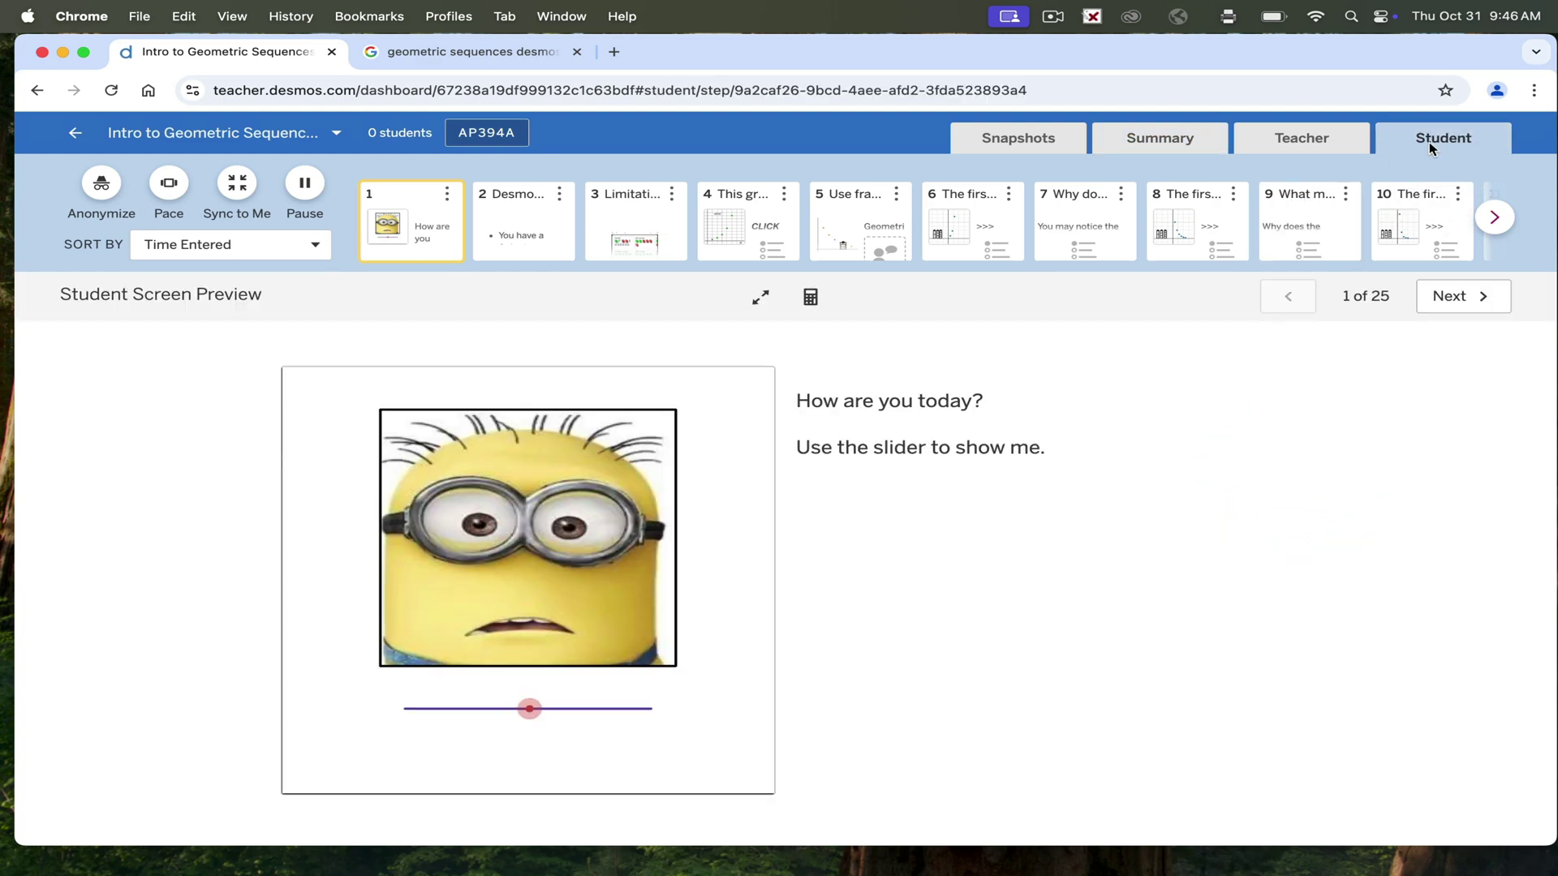
click(528, 239)
click(617, 236)
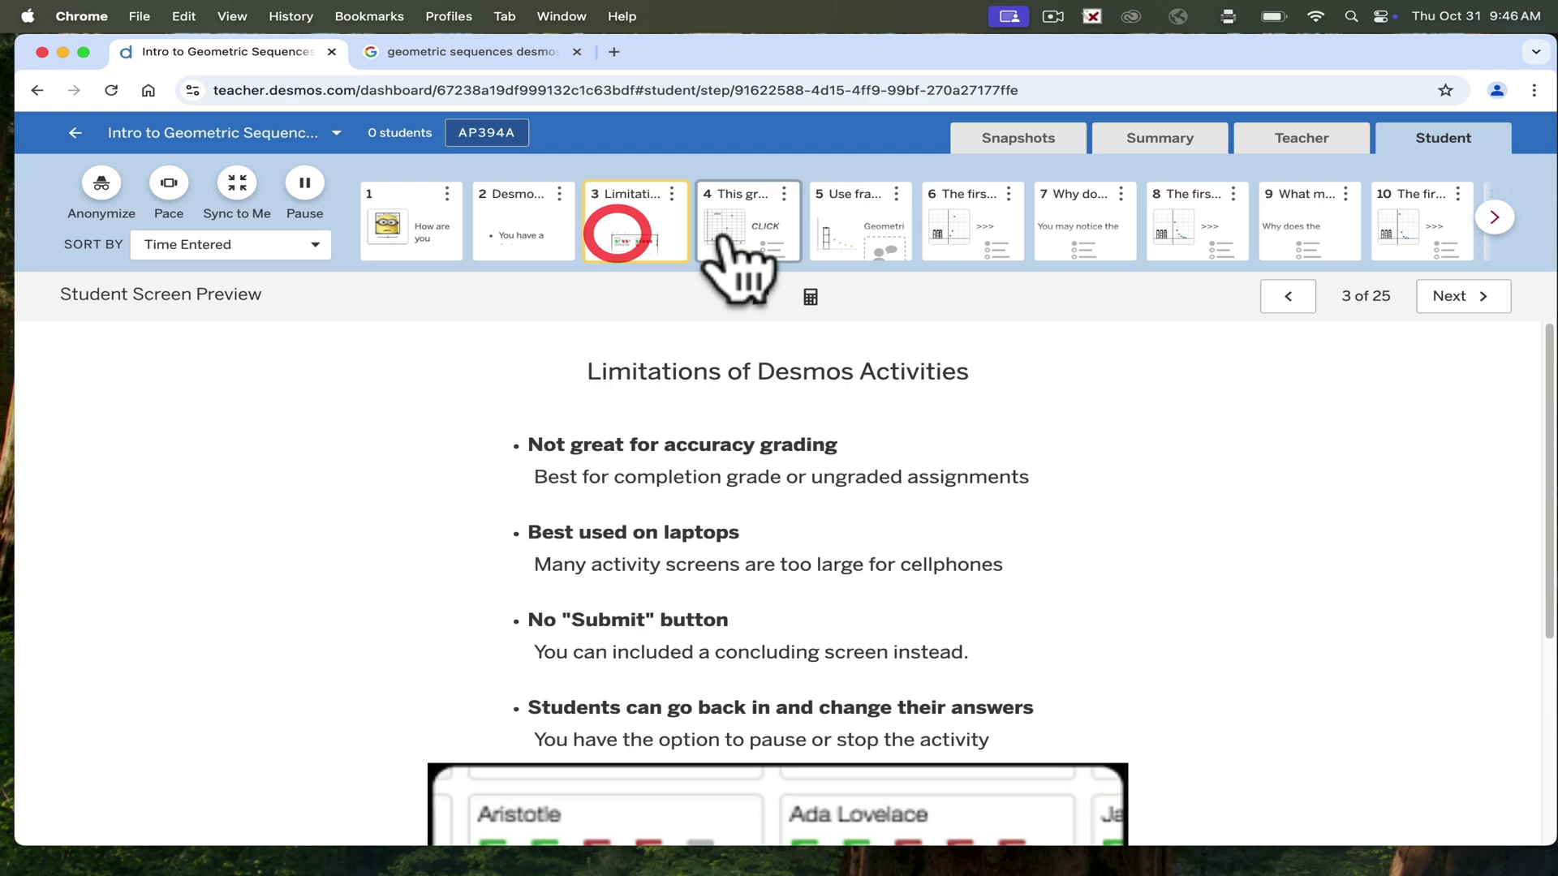
click(747, 237)
click(844, 236)
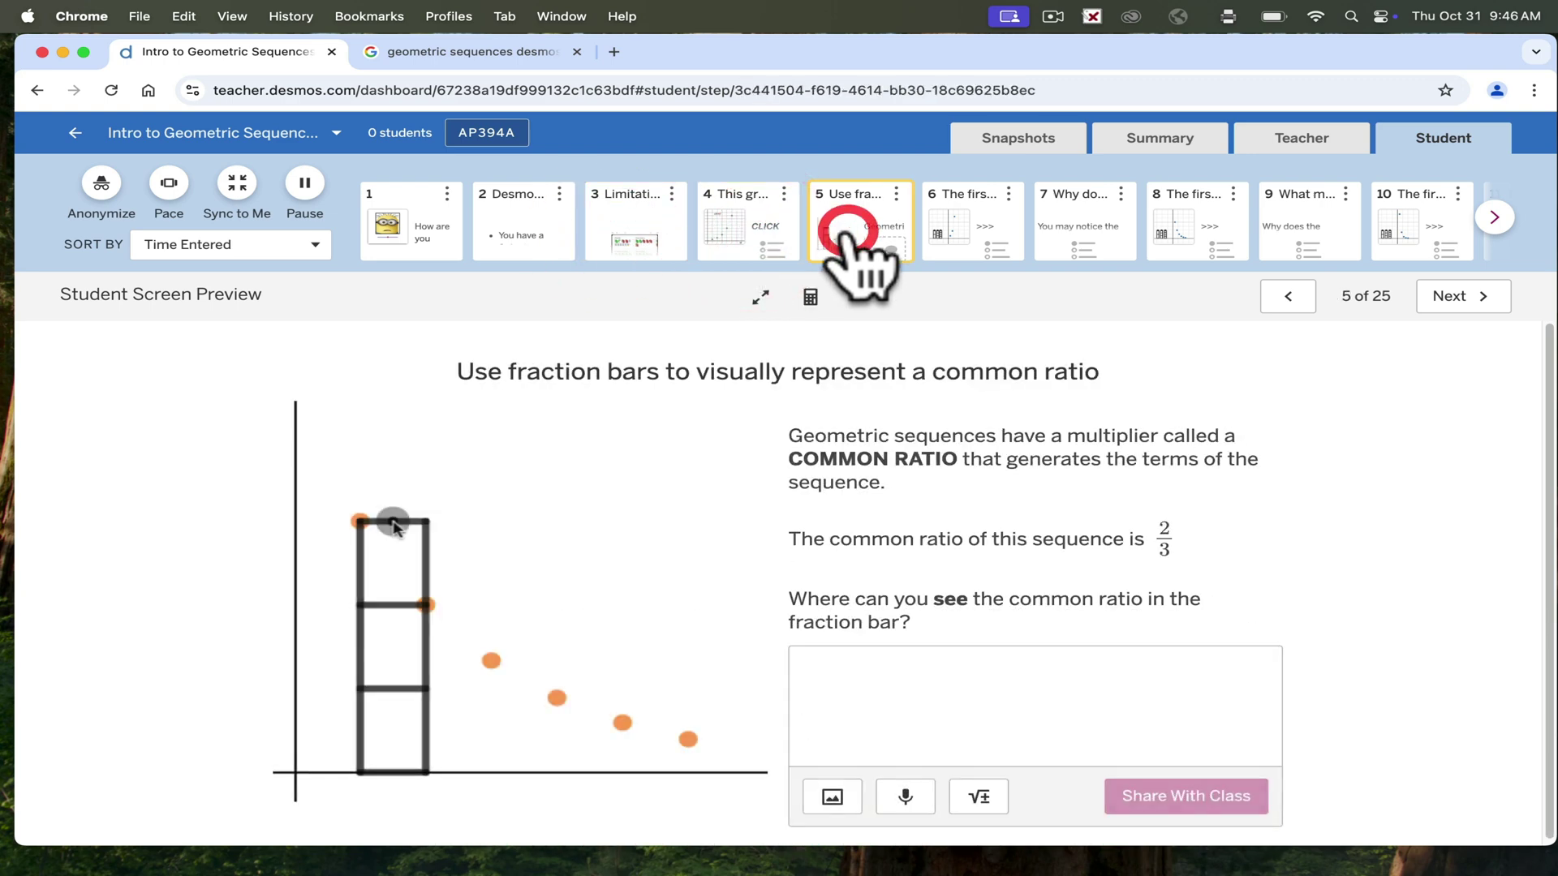
click(956, 229)
click(1095, 235)
click(1195, 237)
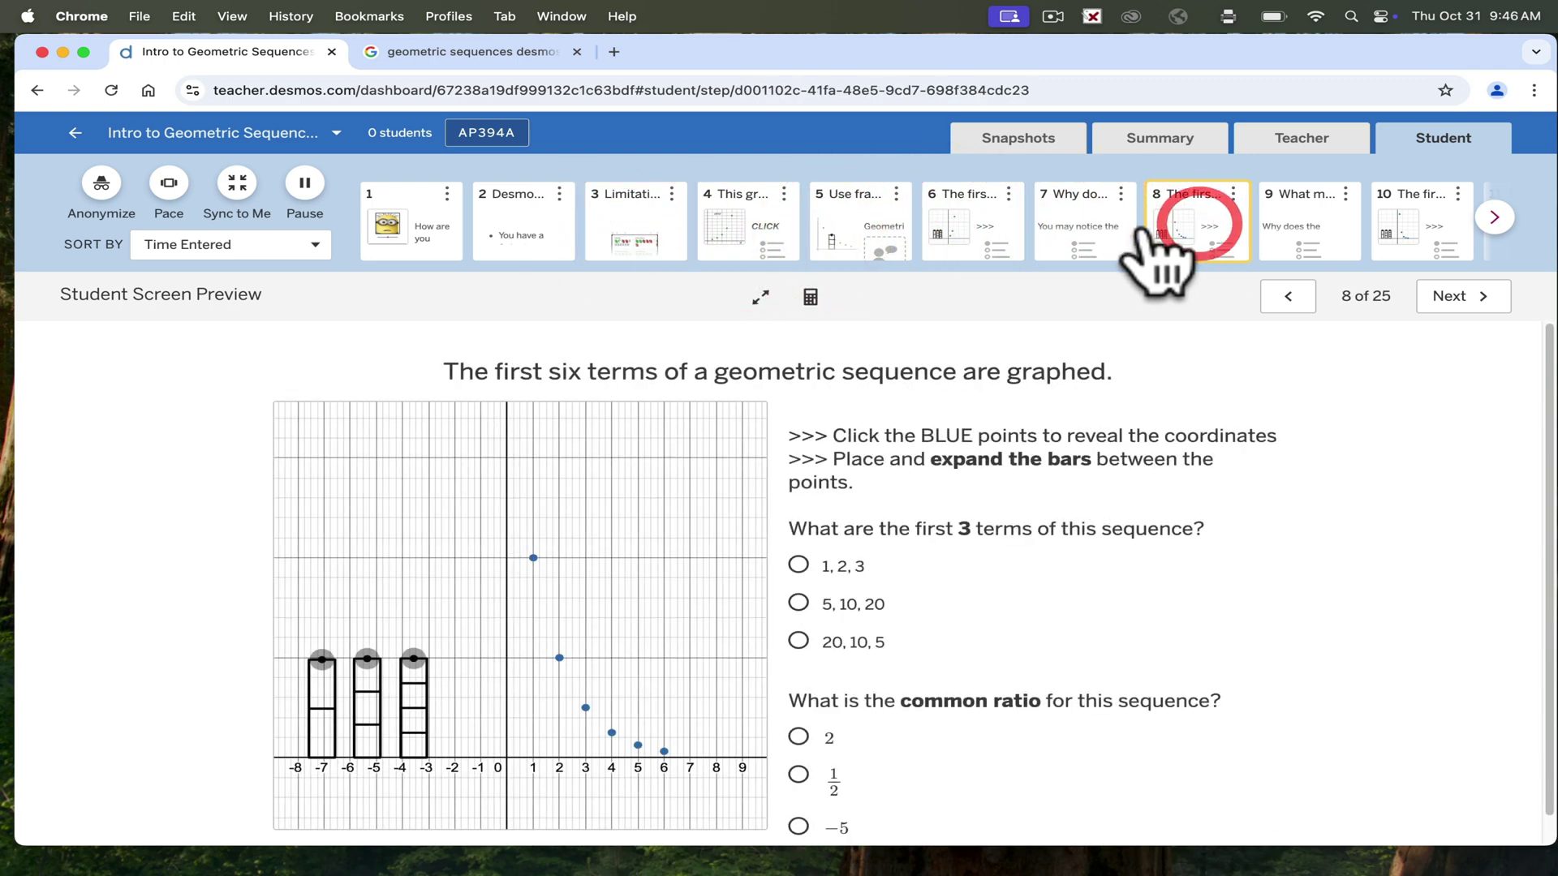
click(540, 242)
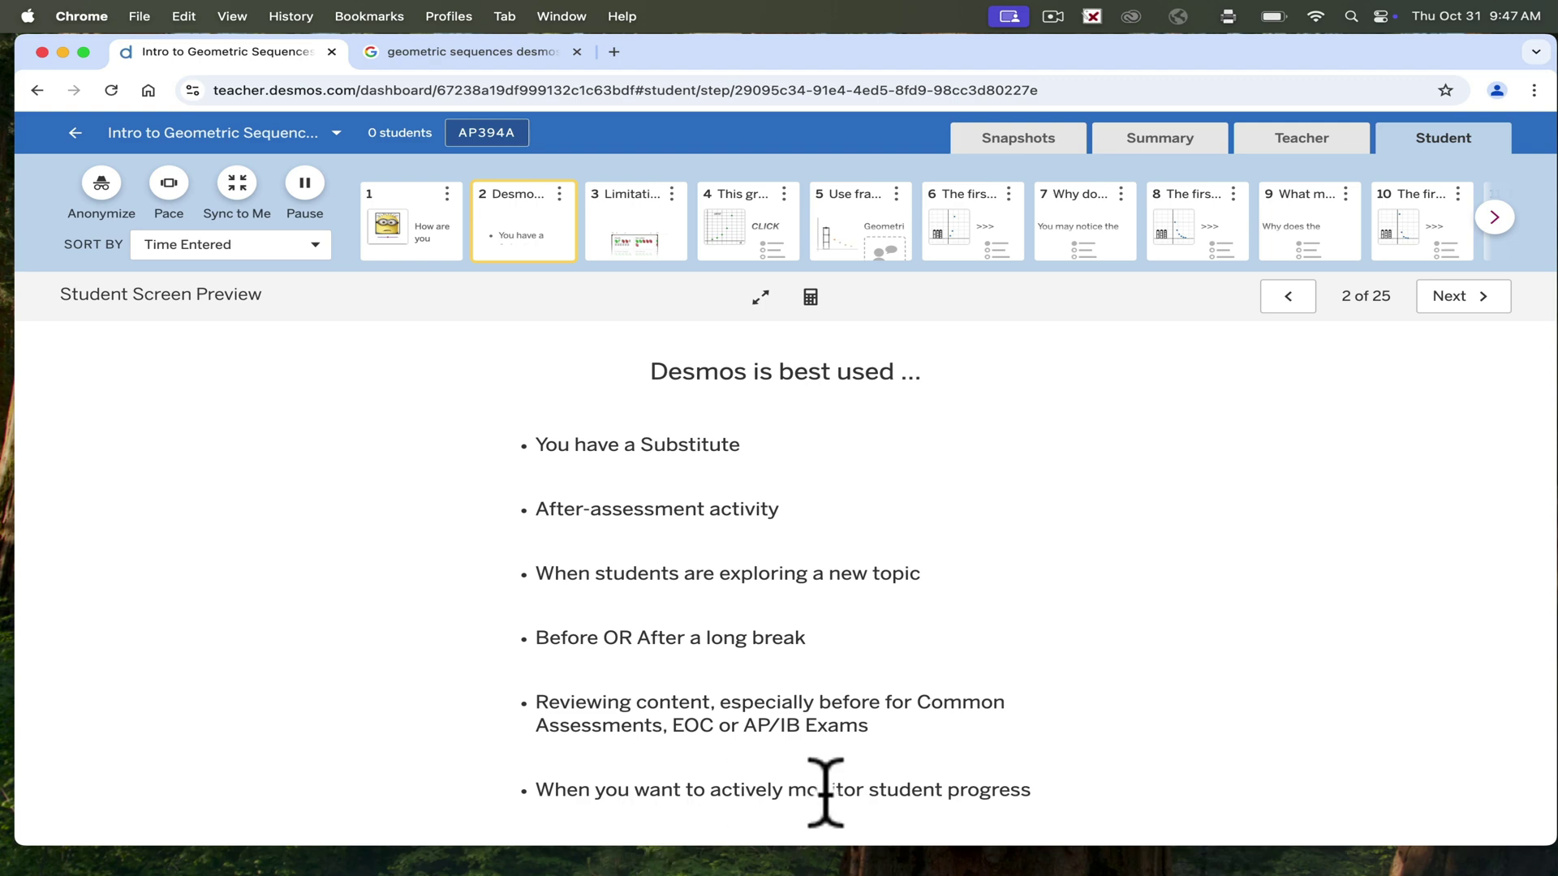
Step: Open the earlier 65-student session, close its join instructions, and scroll to screens 10–19
click(1183, 507)
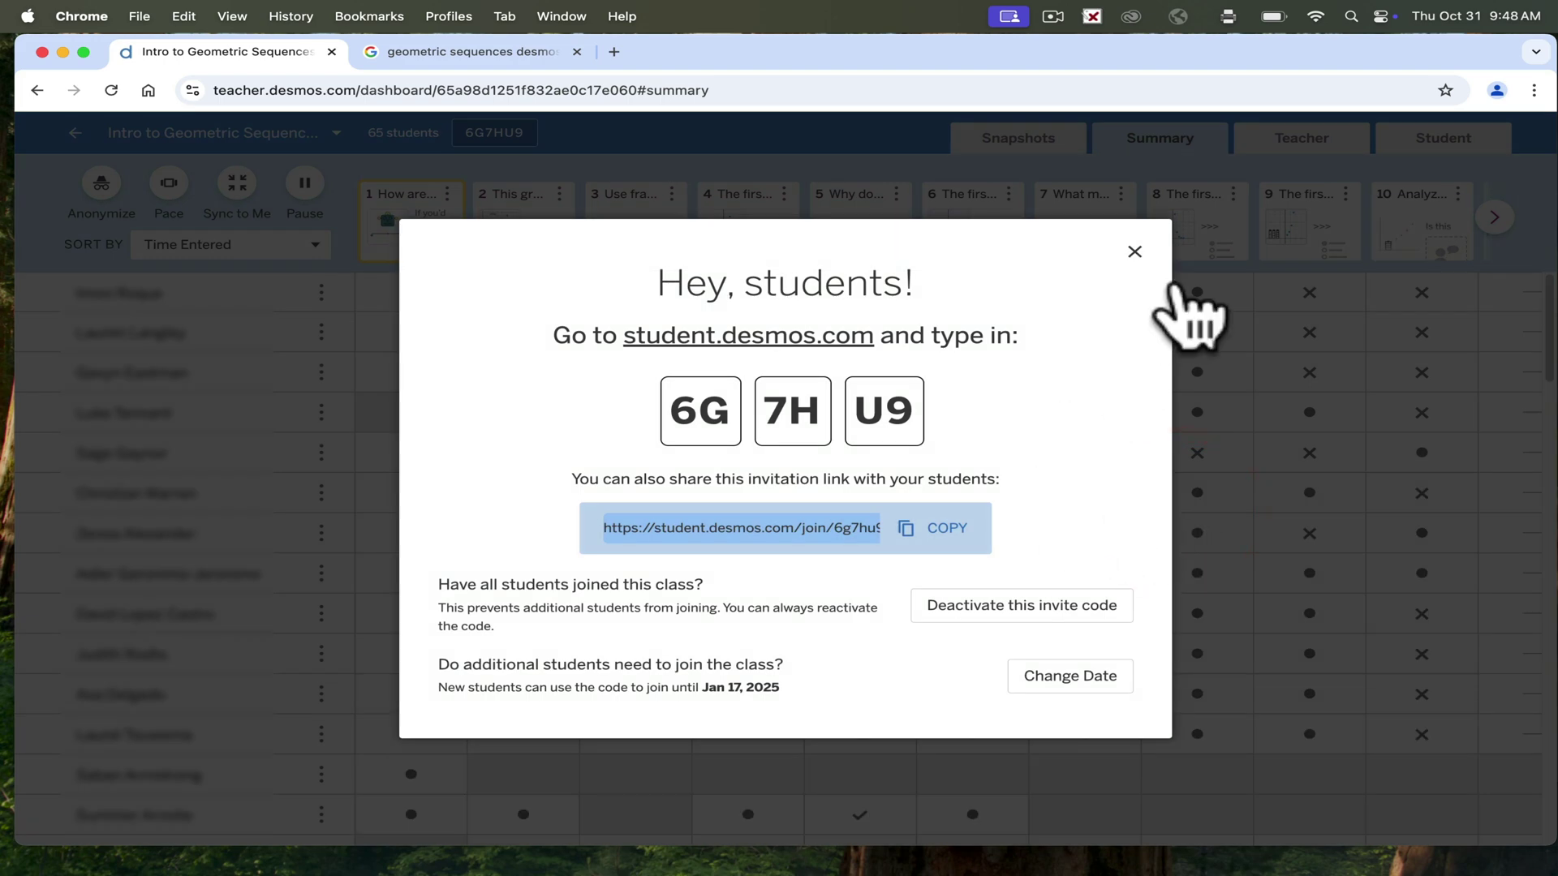
click(1134, 253)
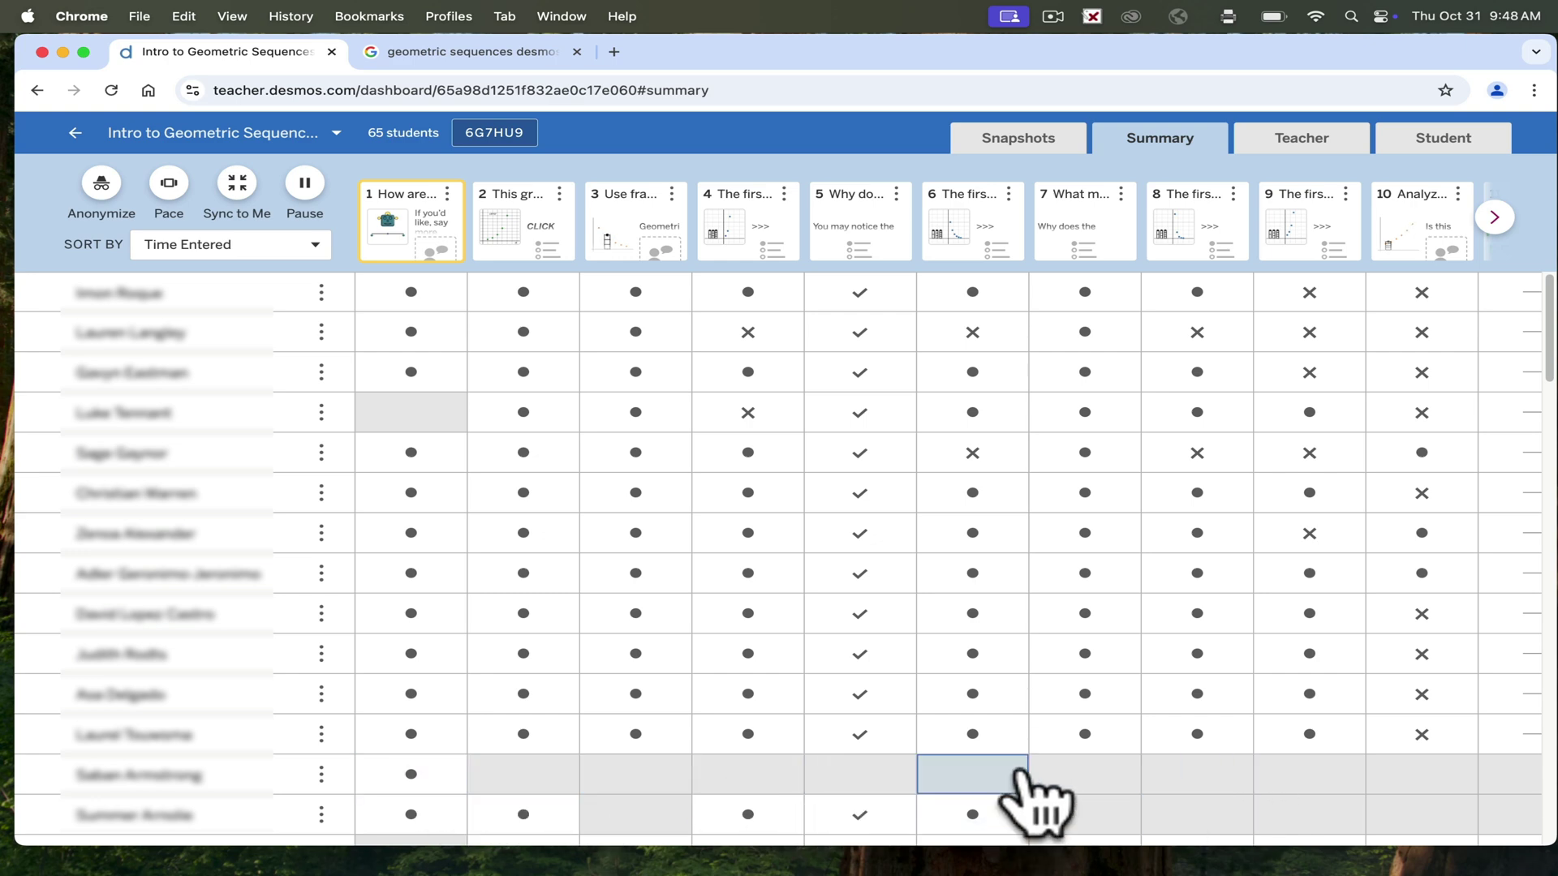
click(1495, 217)
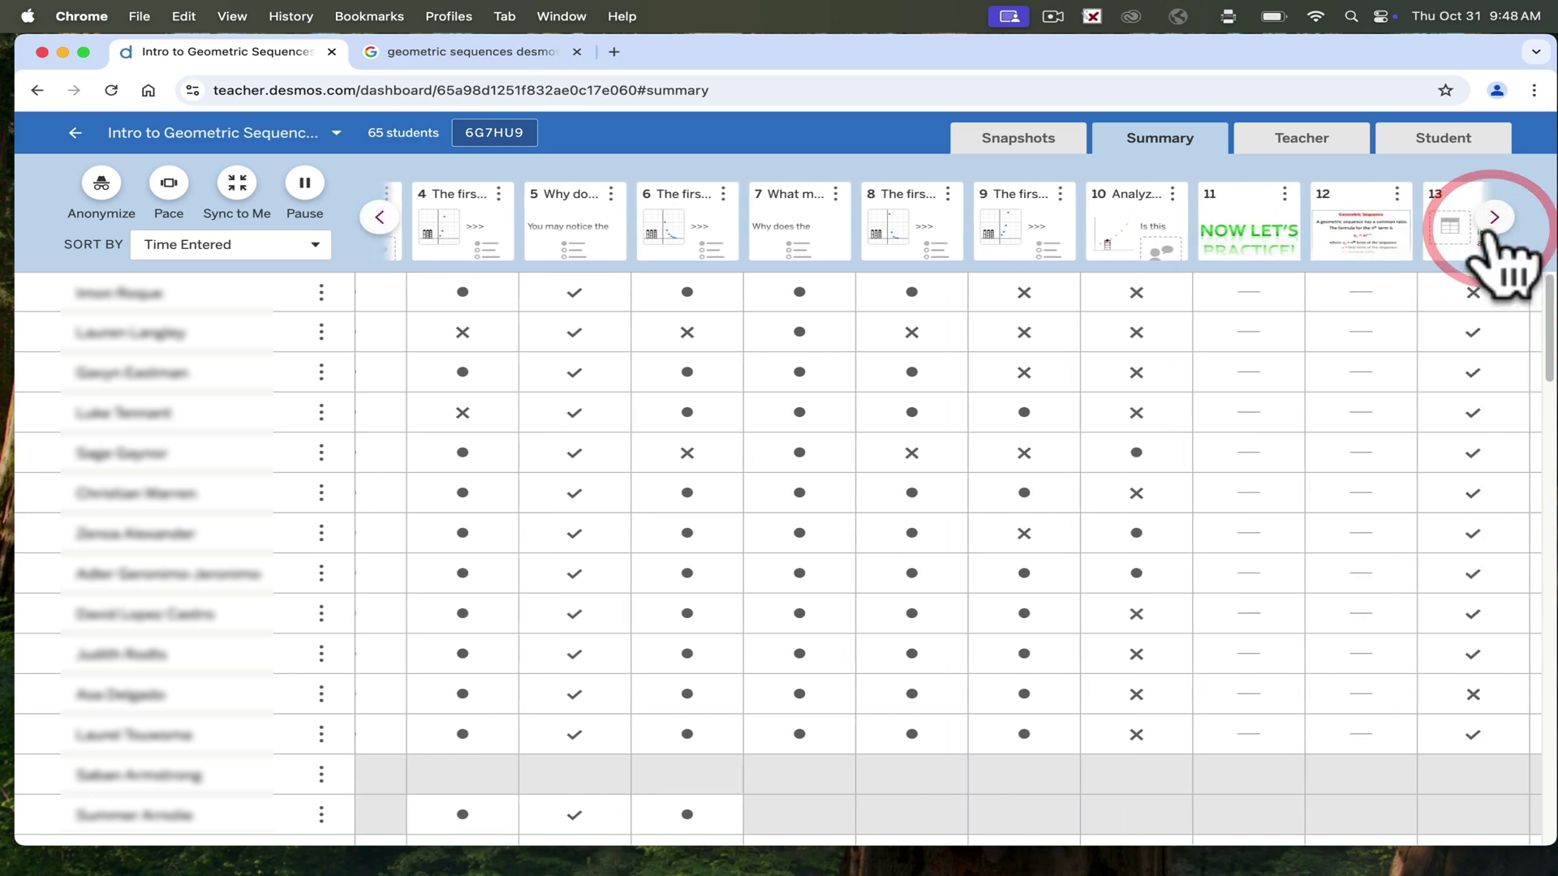
click(1495, 217)
click(1495, 218)
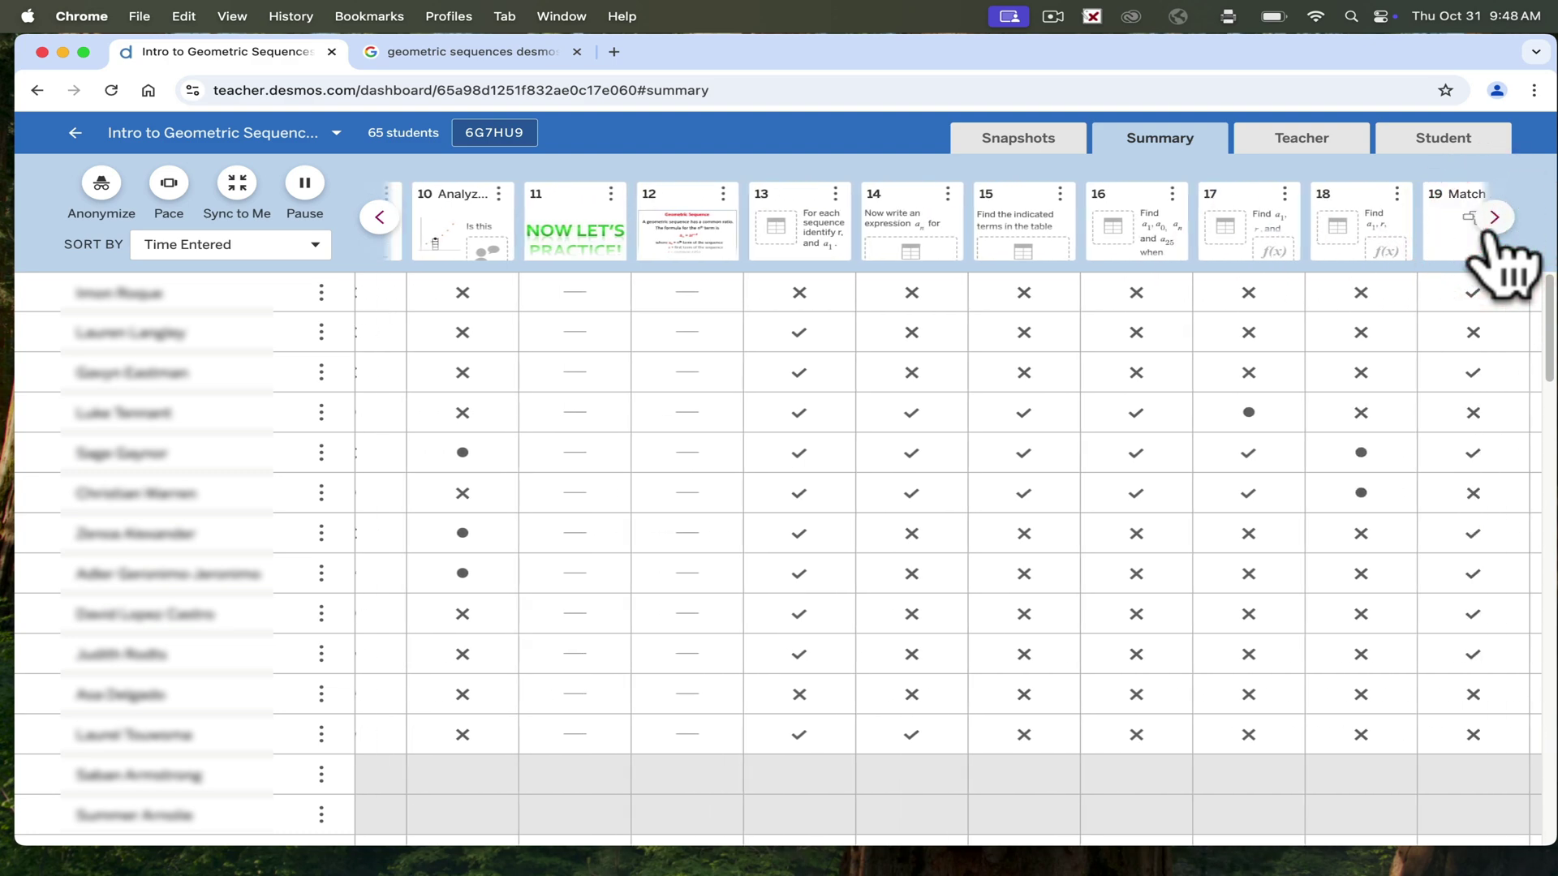
Step: Anonymize student names with mathematicians' names and try Pace, Sync to Me and Pause
click(100, 183)
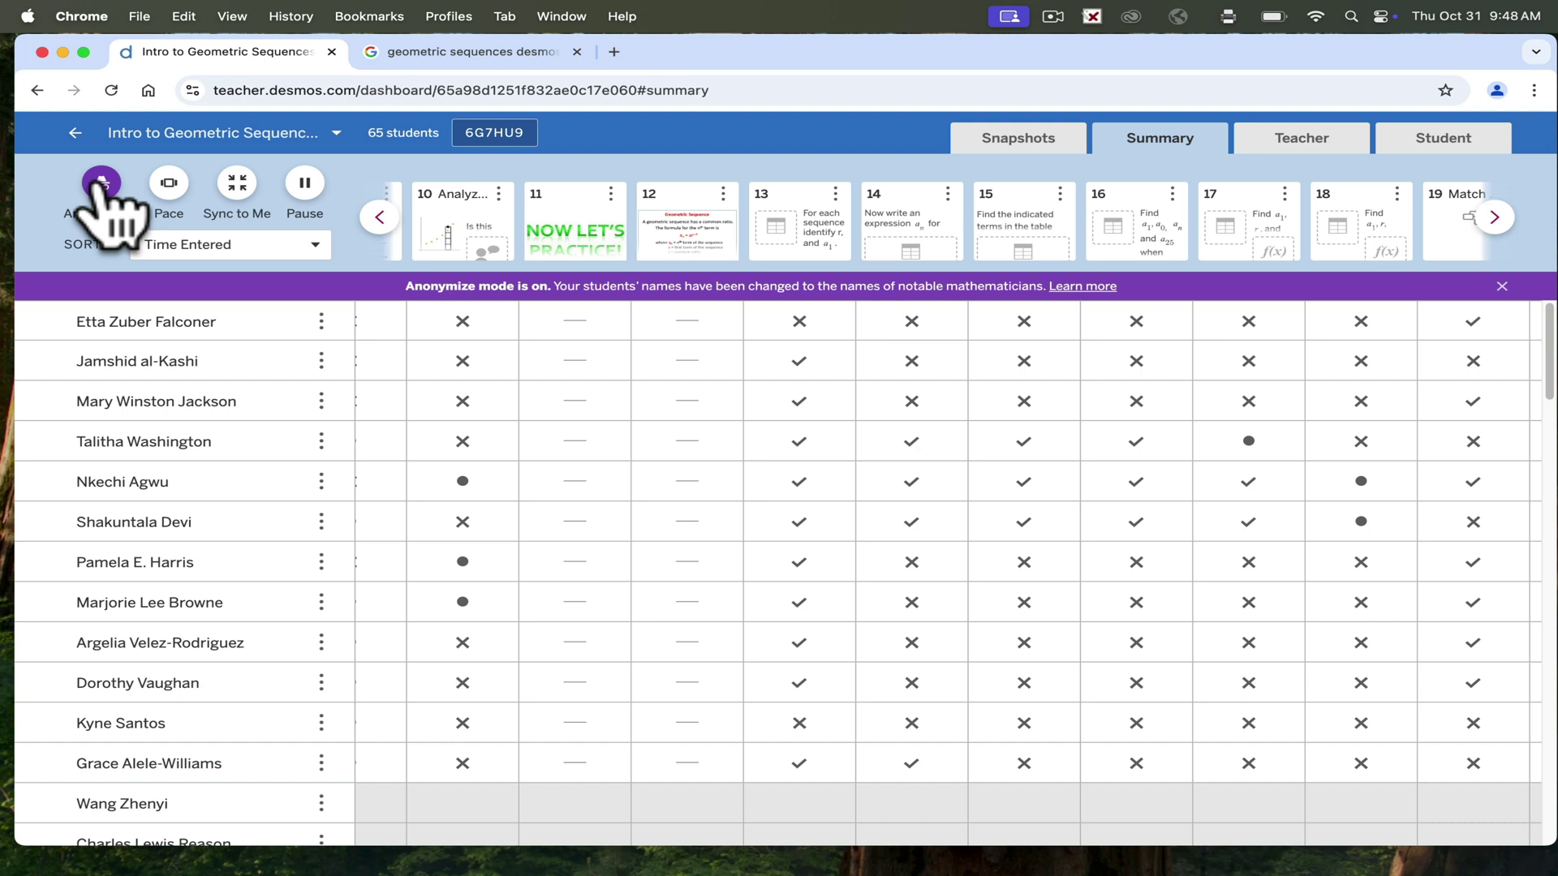
mouse_move(124, 684)
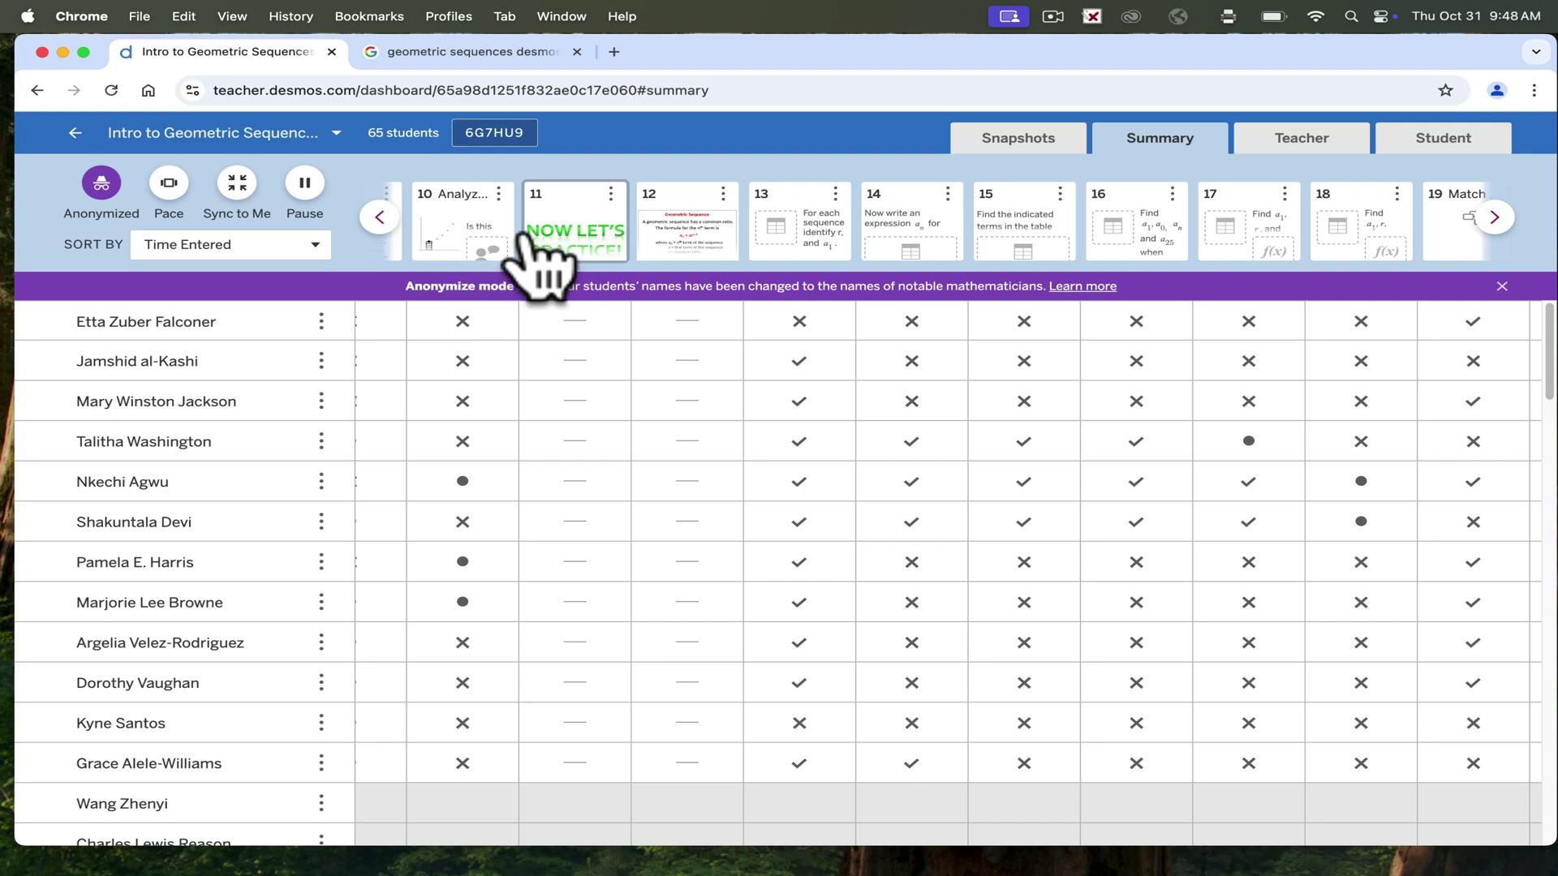
click(169, 187)
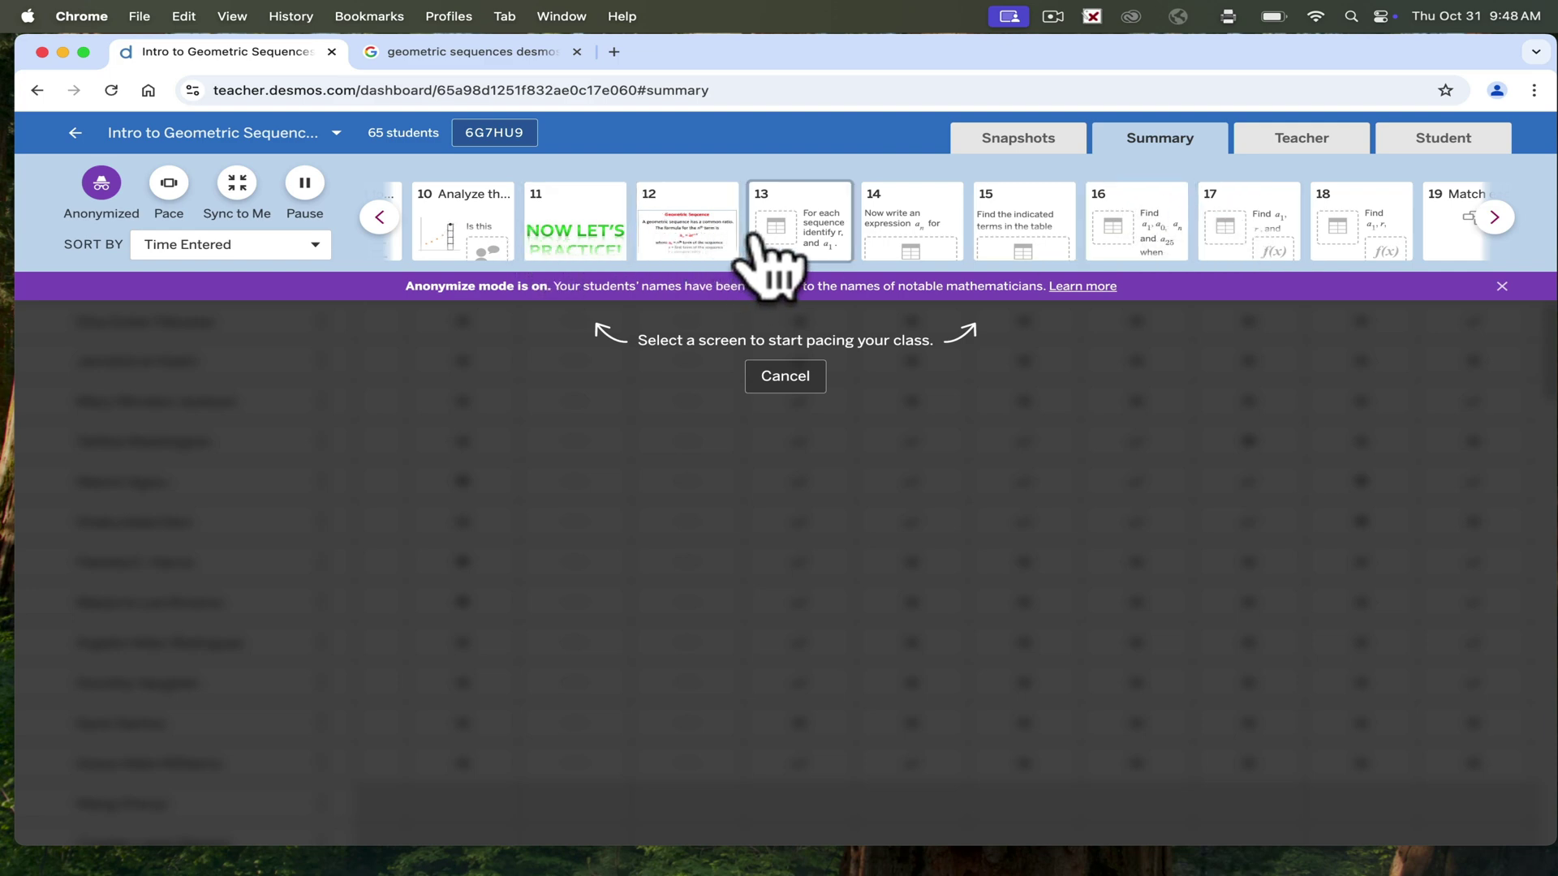
click(237, 182)
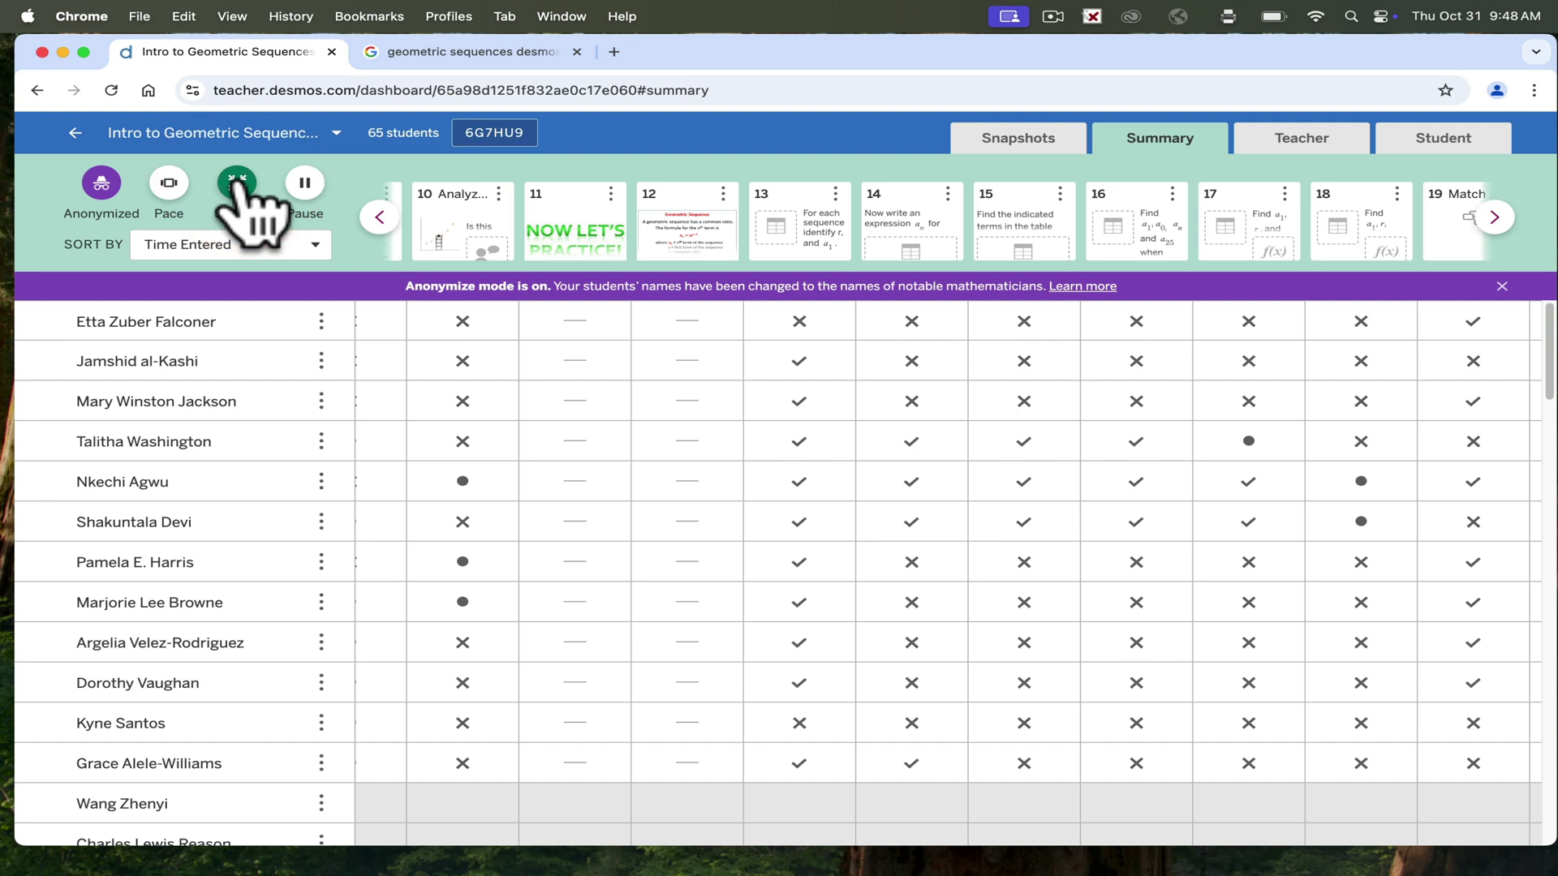
click(305, 188)
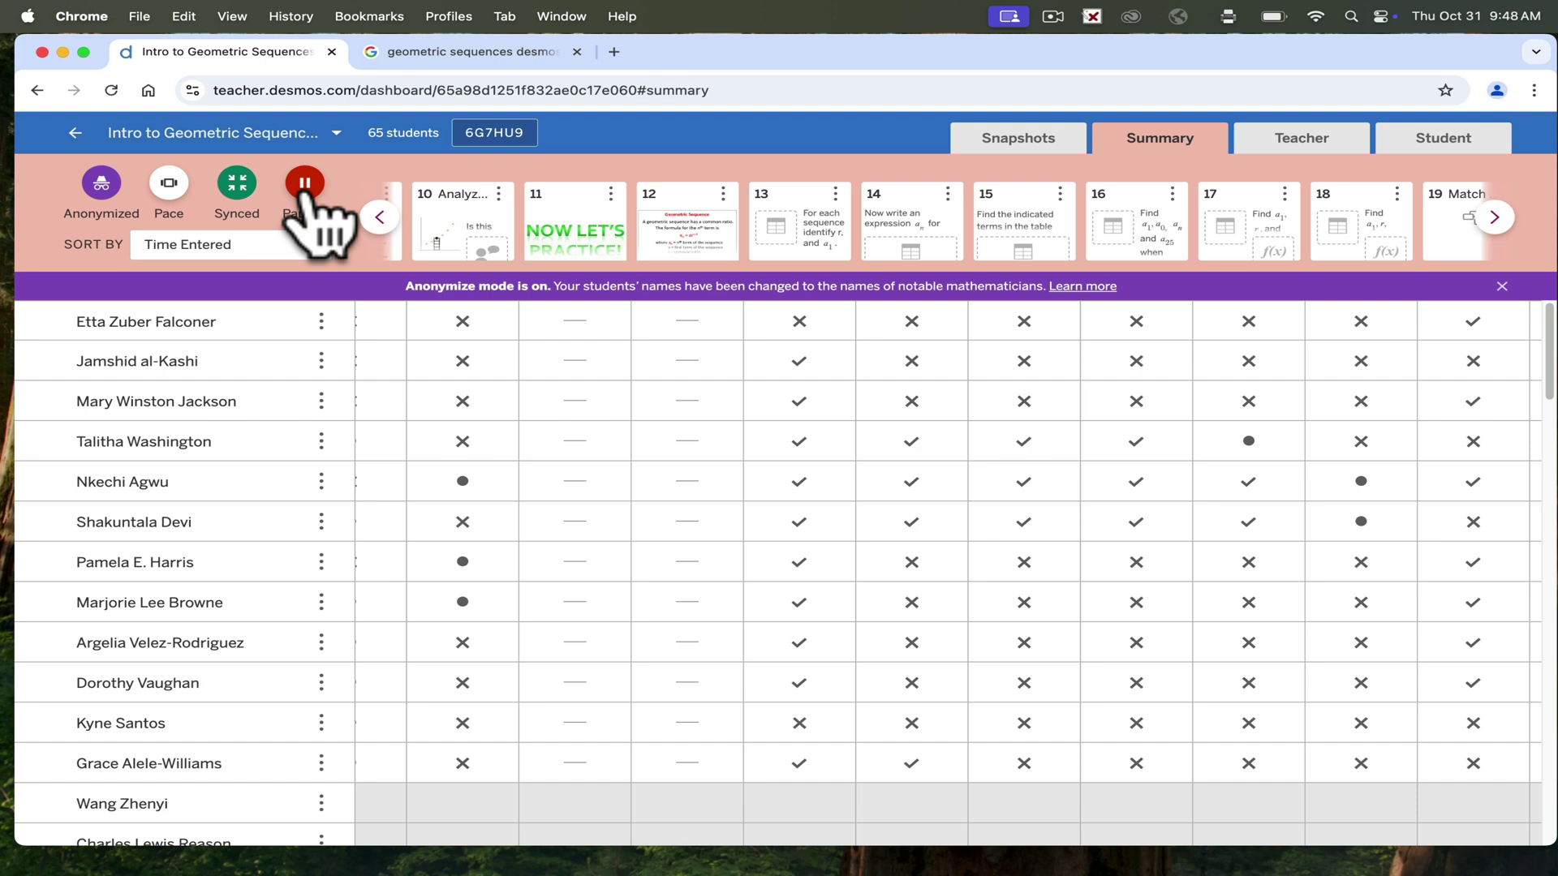
Step: Check the Sort By options, unpause the class, and scroll back to screens 1–10
click(315, 245)
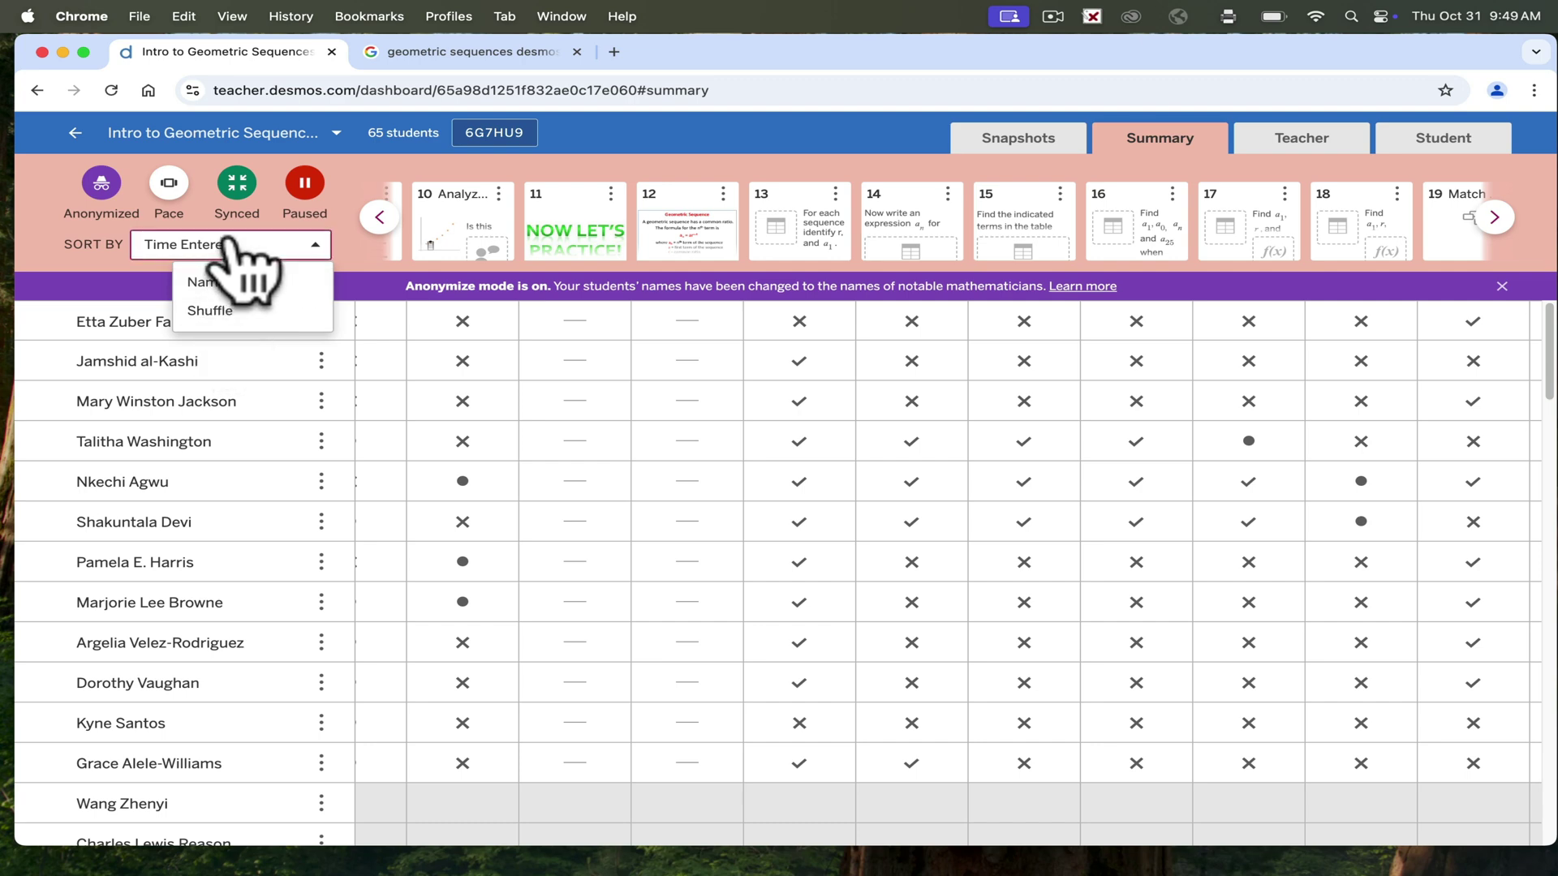
click(309, 185)
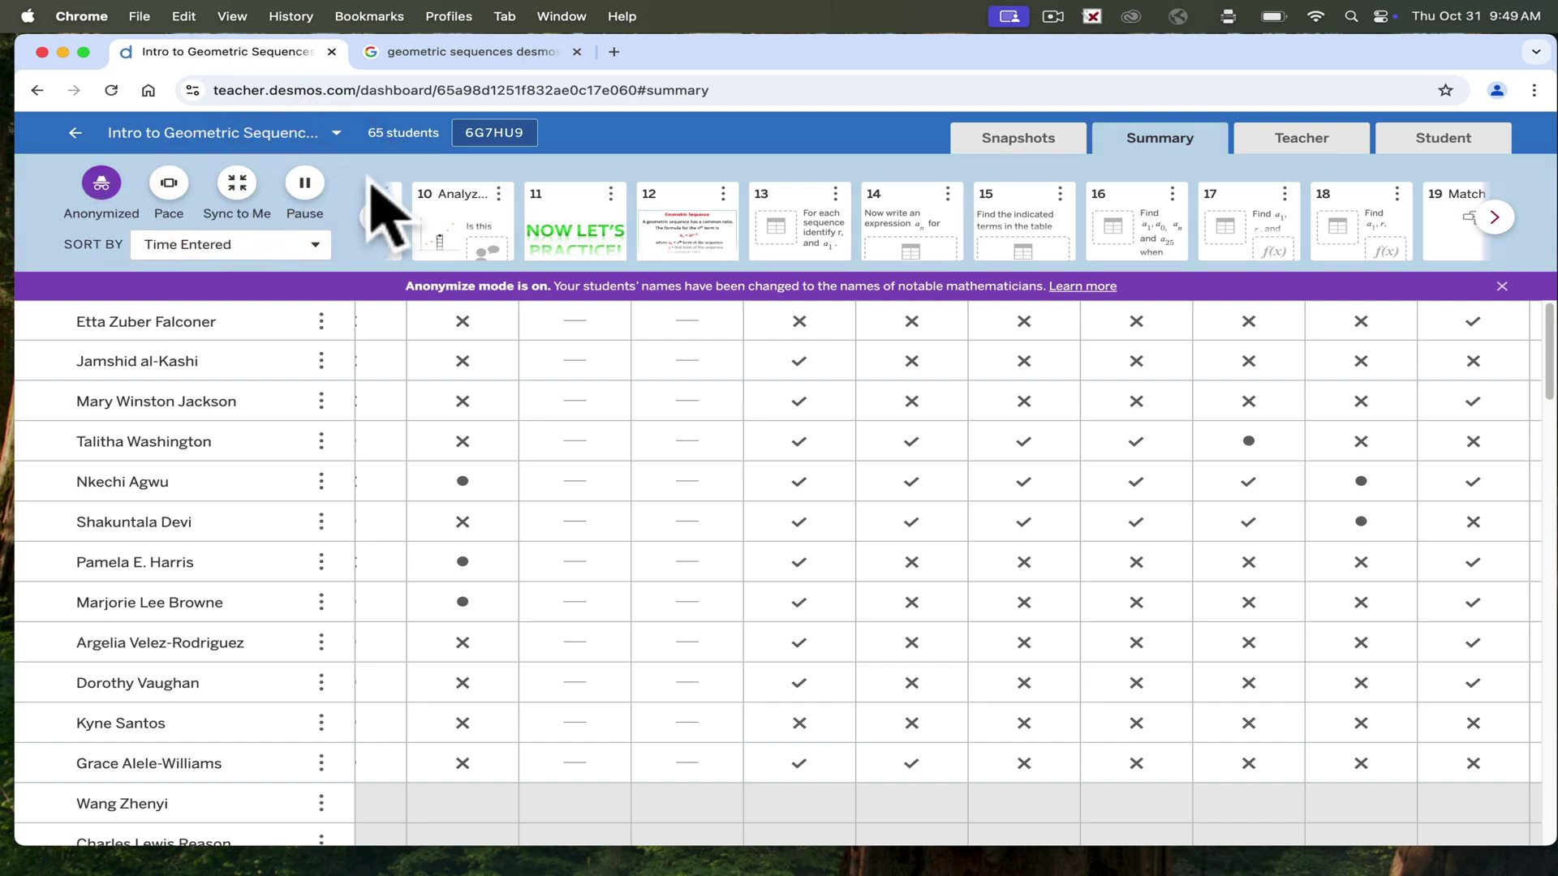
click(379, 218)
click(378, 217)
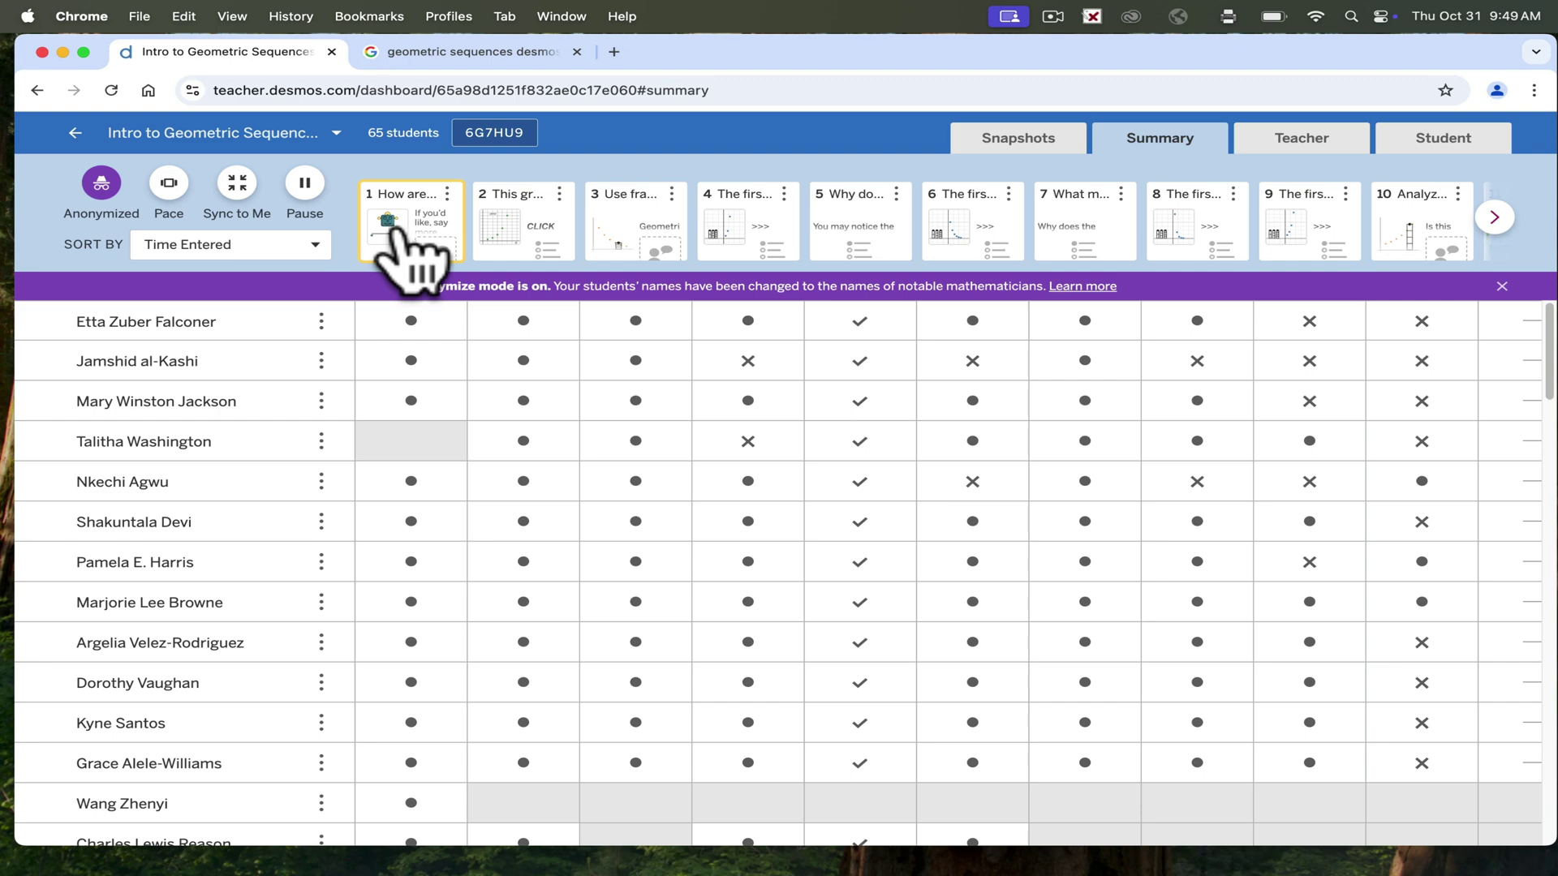
Step: Review screen 1, test its student preview slider, then show class responses for screen 2
click(400, 236)
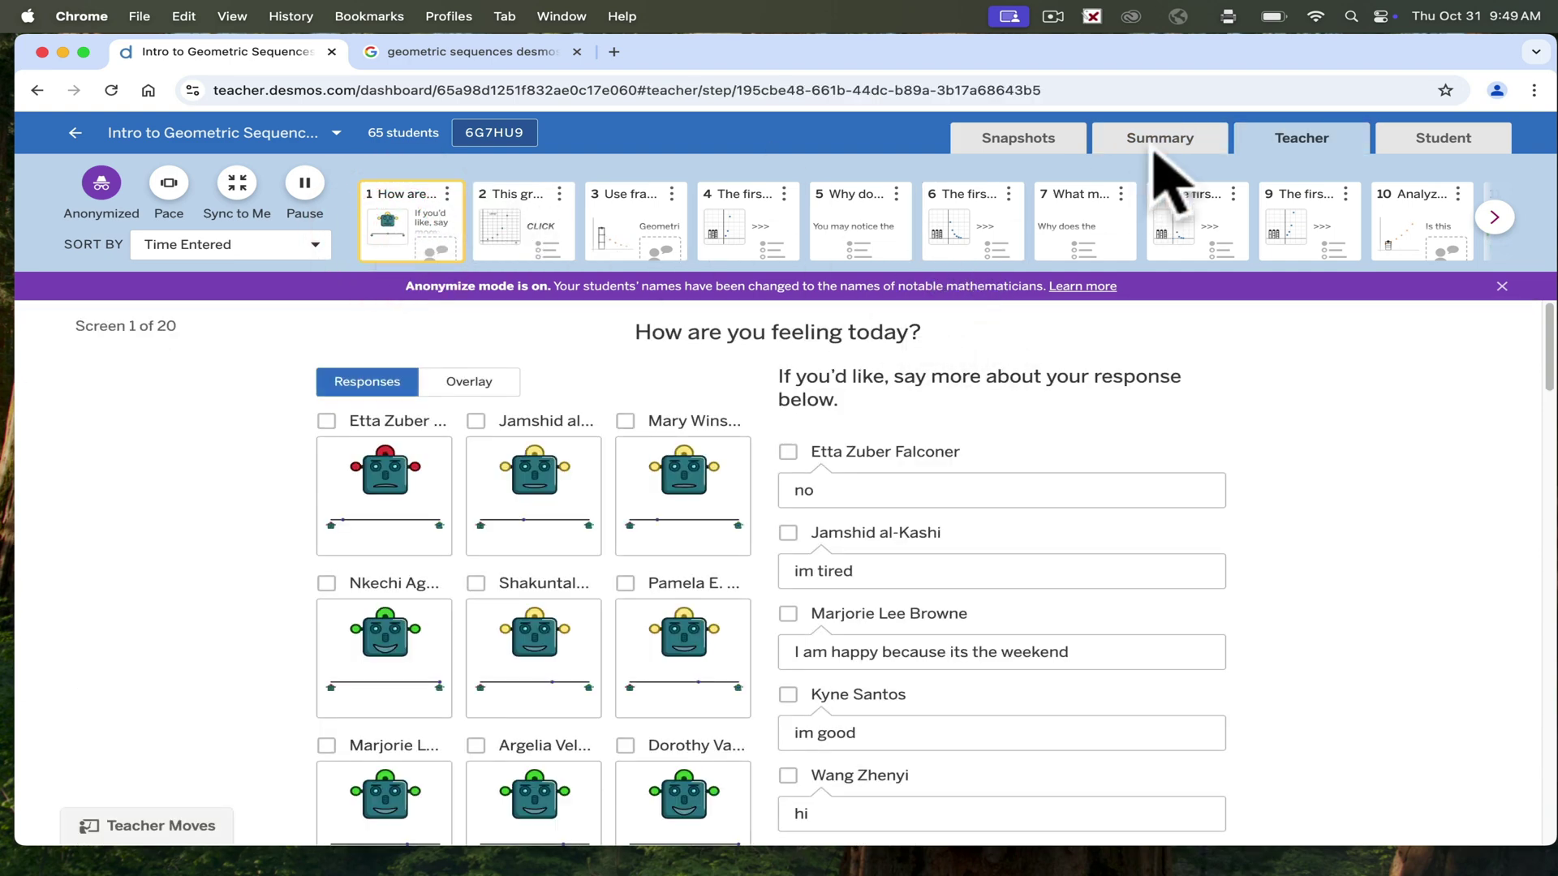
click(1174, 138)
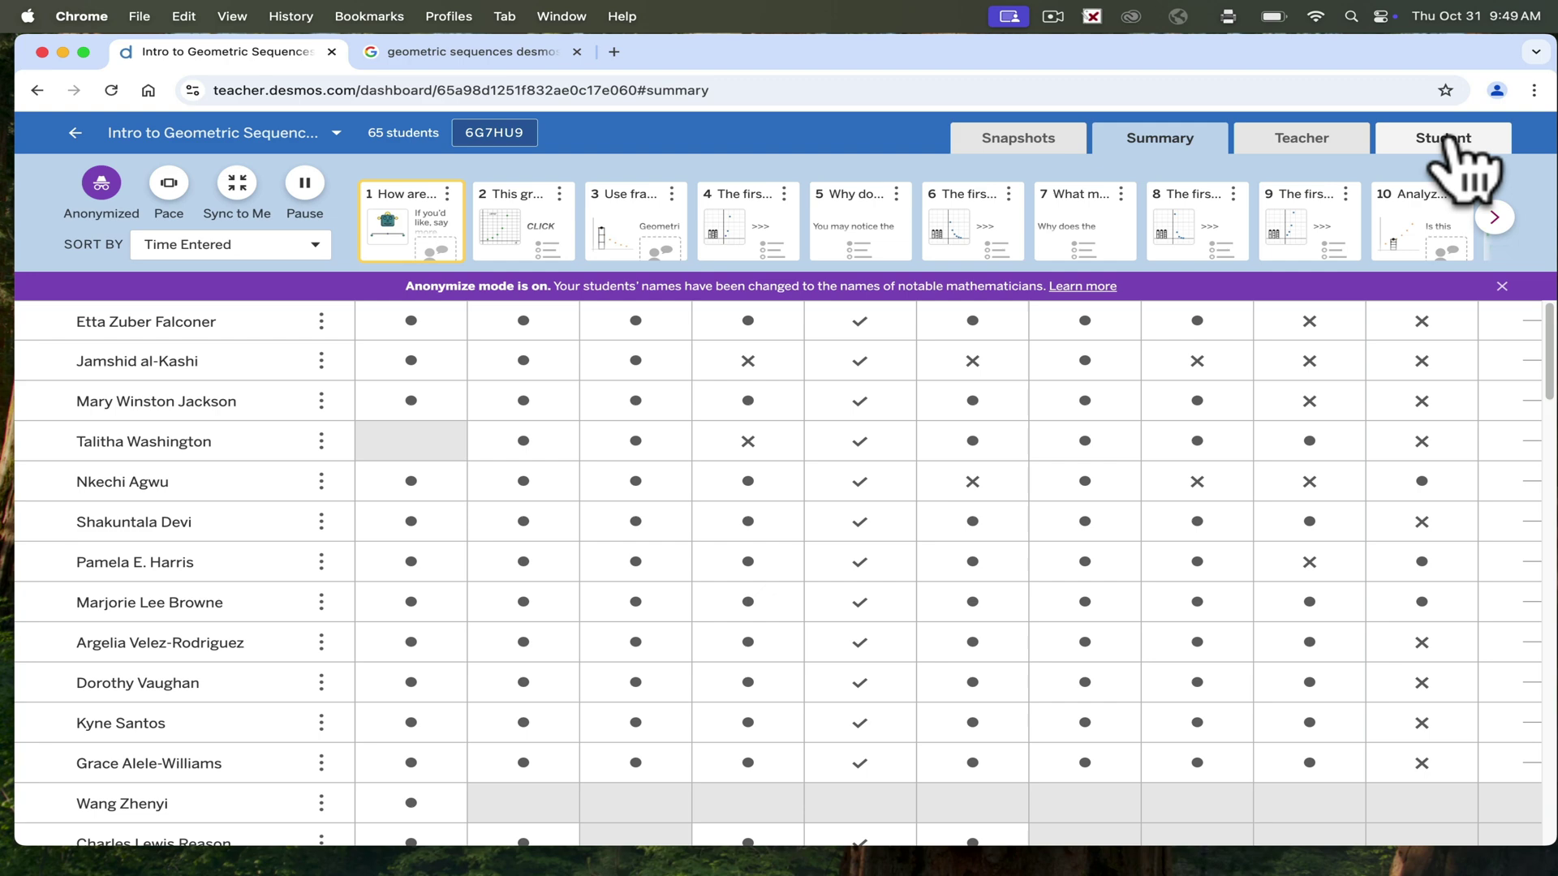
click(1455, 138)
click(841, 557)
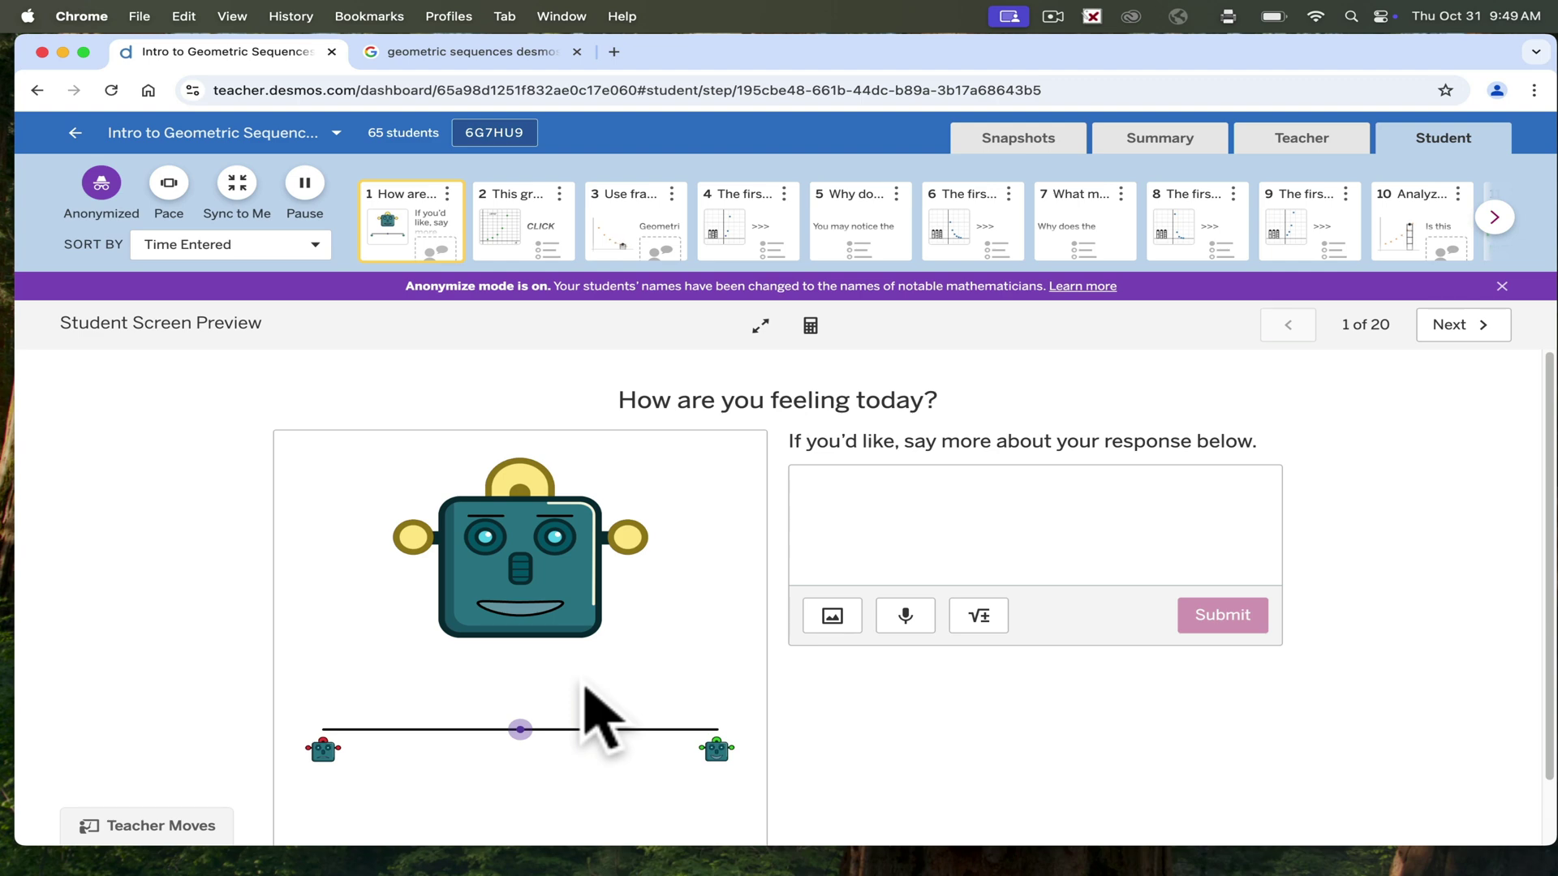
mouse_move(524, 728)
mouse_down()
mouse_move(349, 725)
mouse_move(709, 734)
mouse_move(511, 730)
mouse_up()
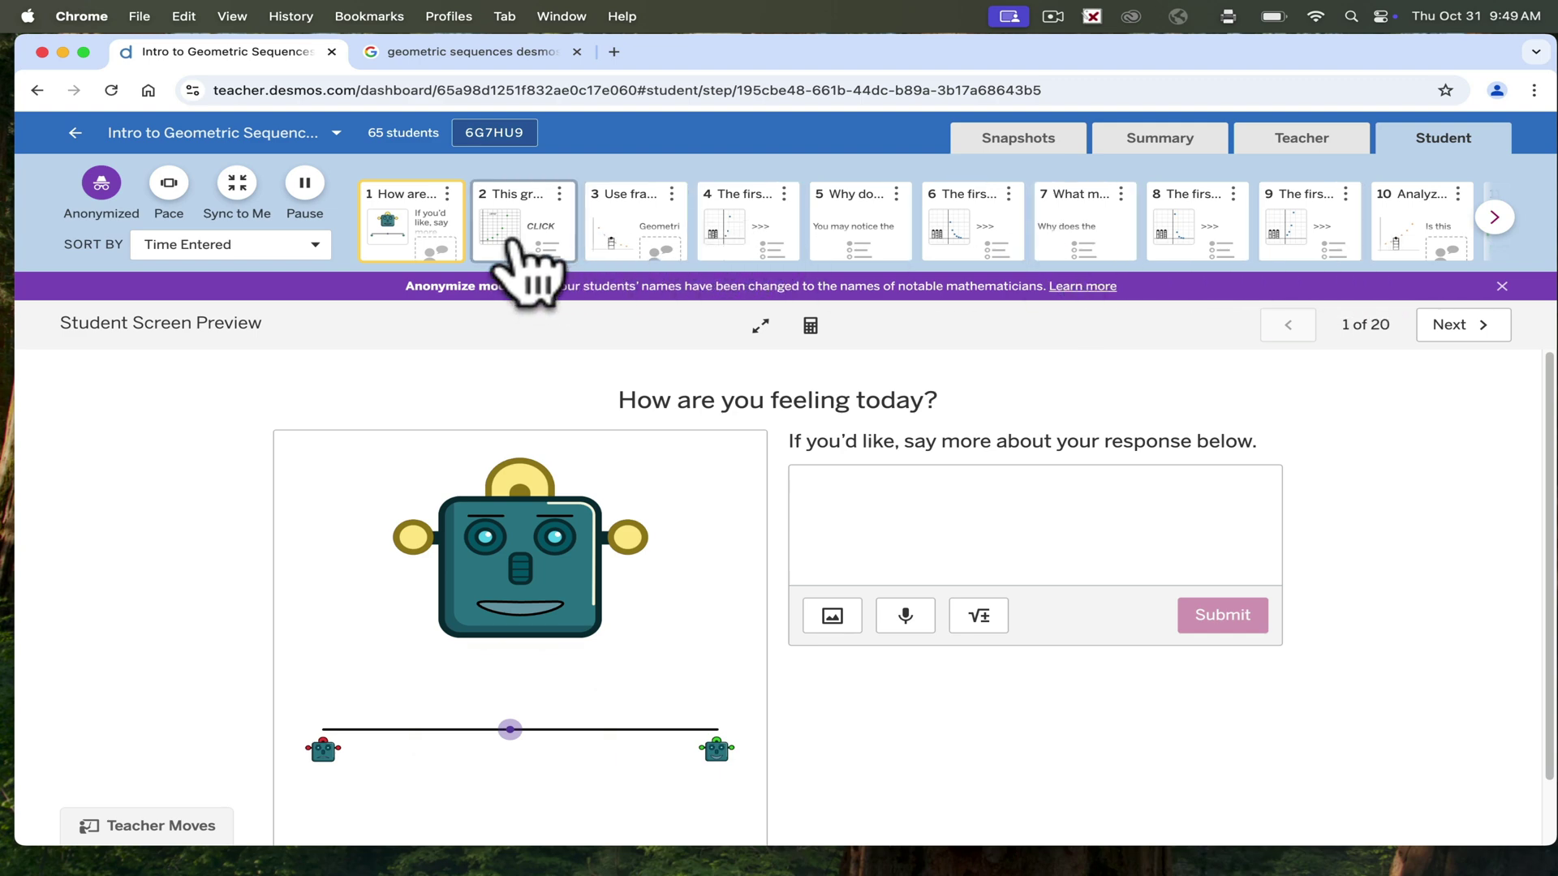
click(511, 243)
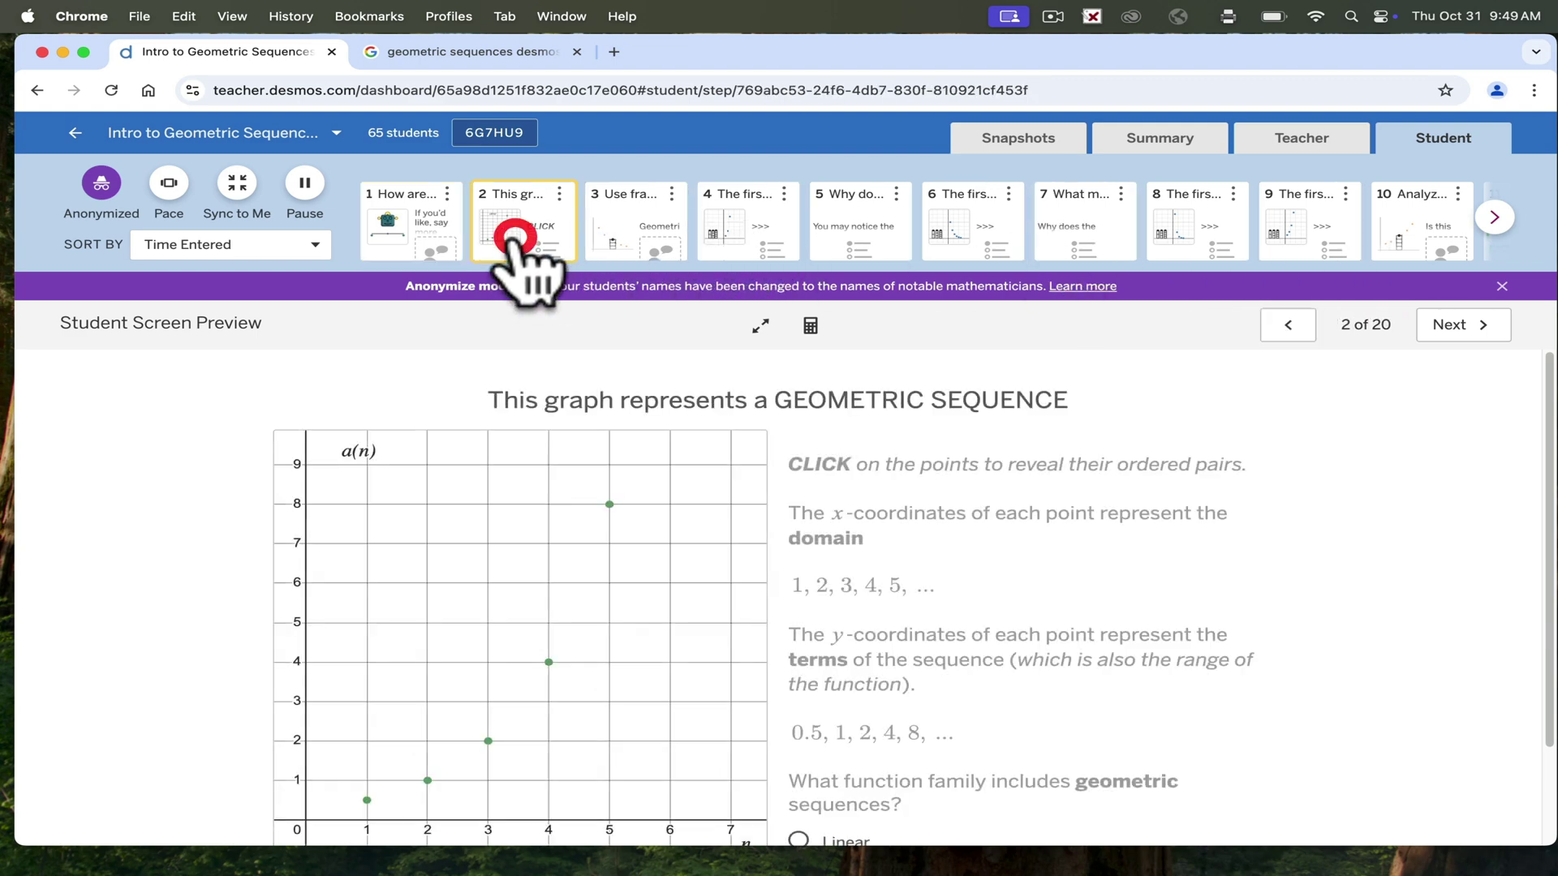
click(1293, 149)
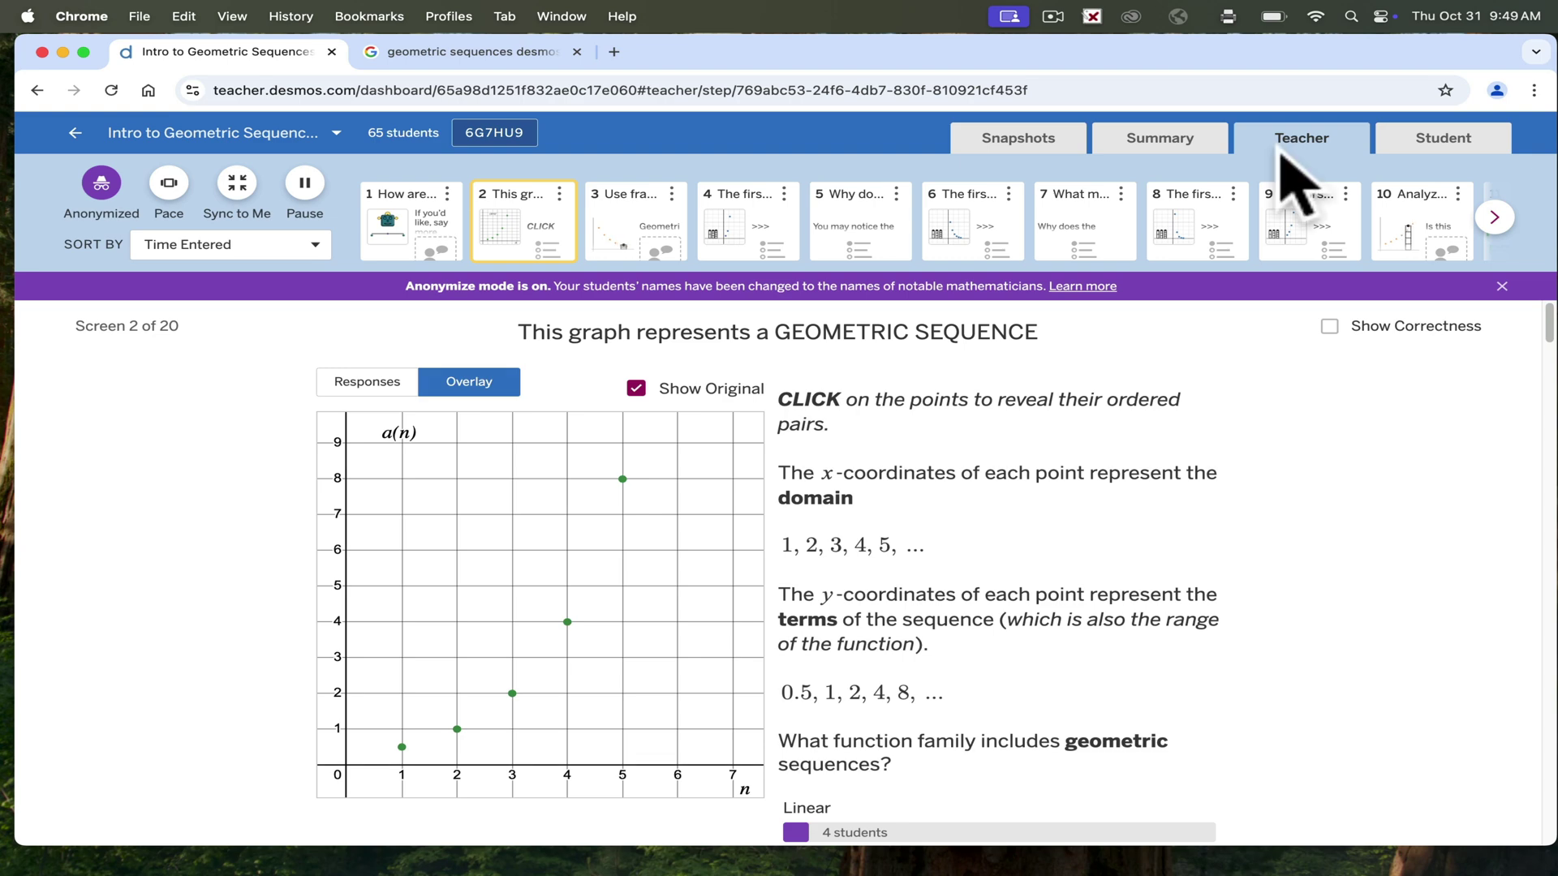
Step: Preview screen 3 full screen and advance to screen 10, Analyze this Sequence
click(621, 227)
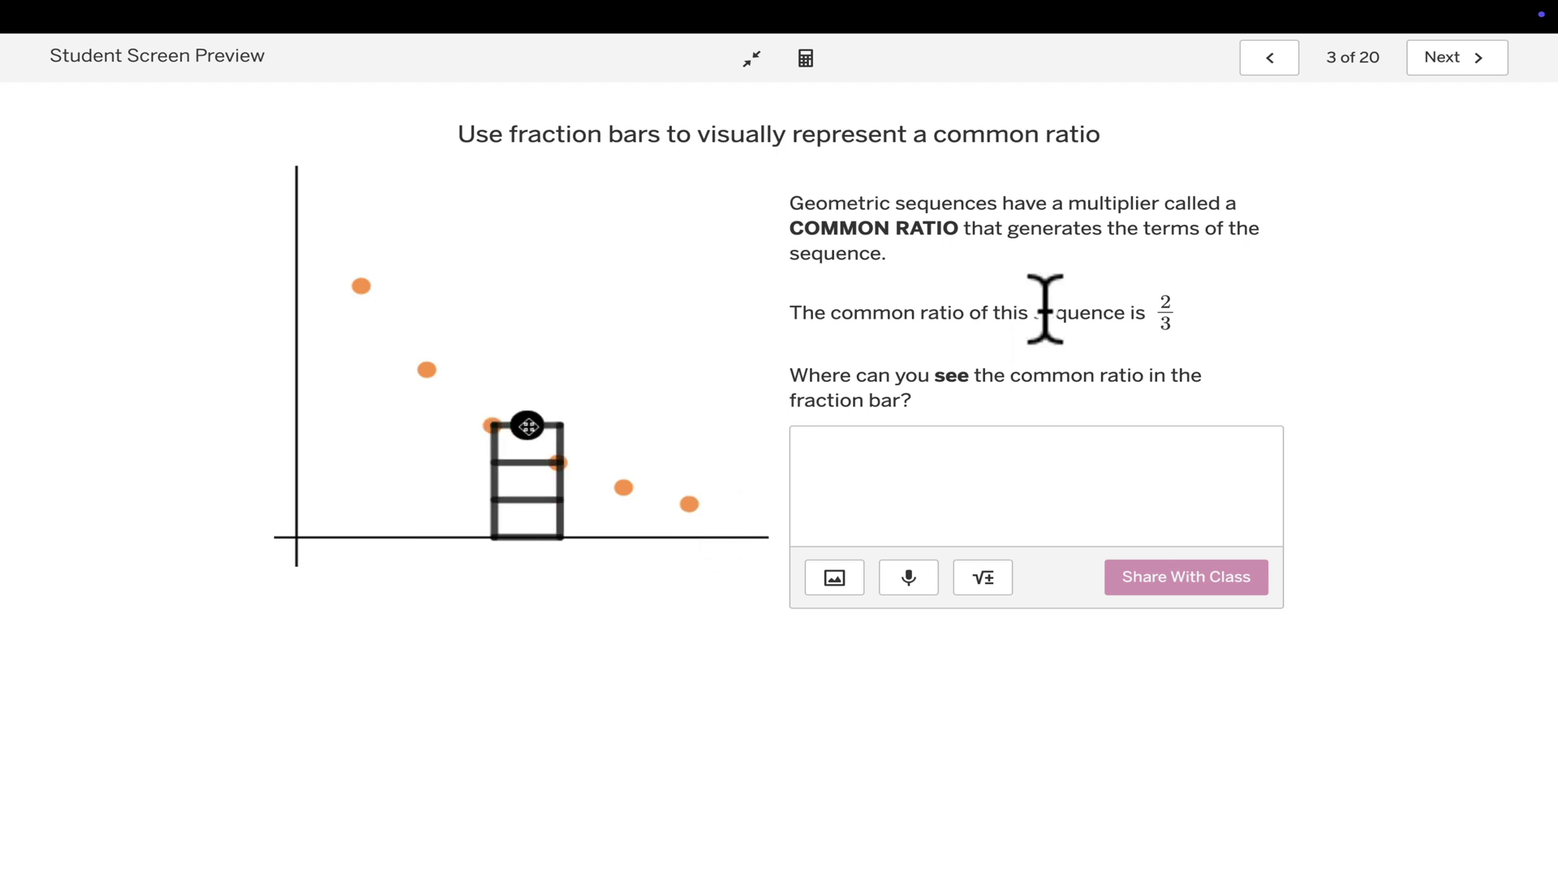
click(1433, 66)
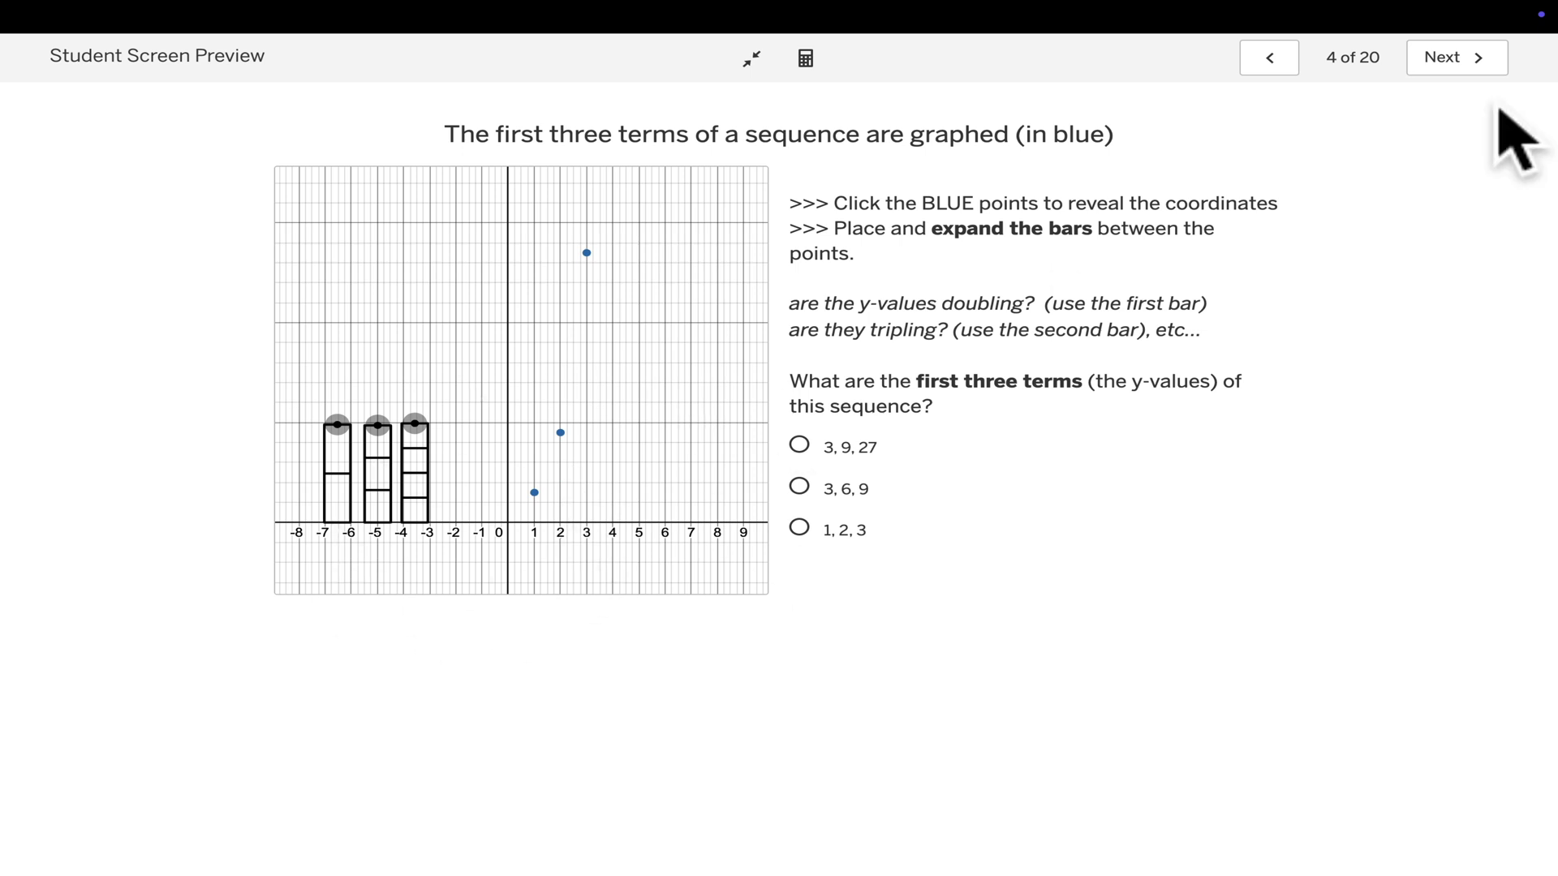
mouse_move(1509, 31)
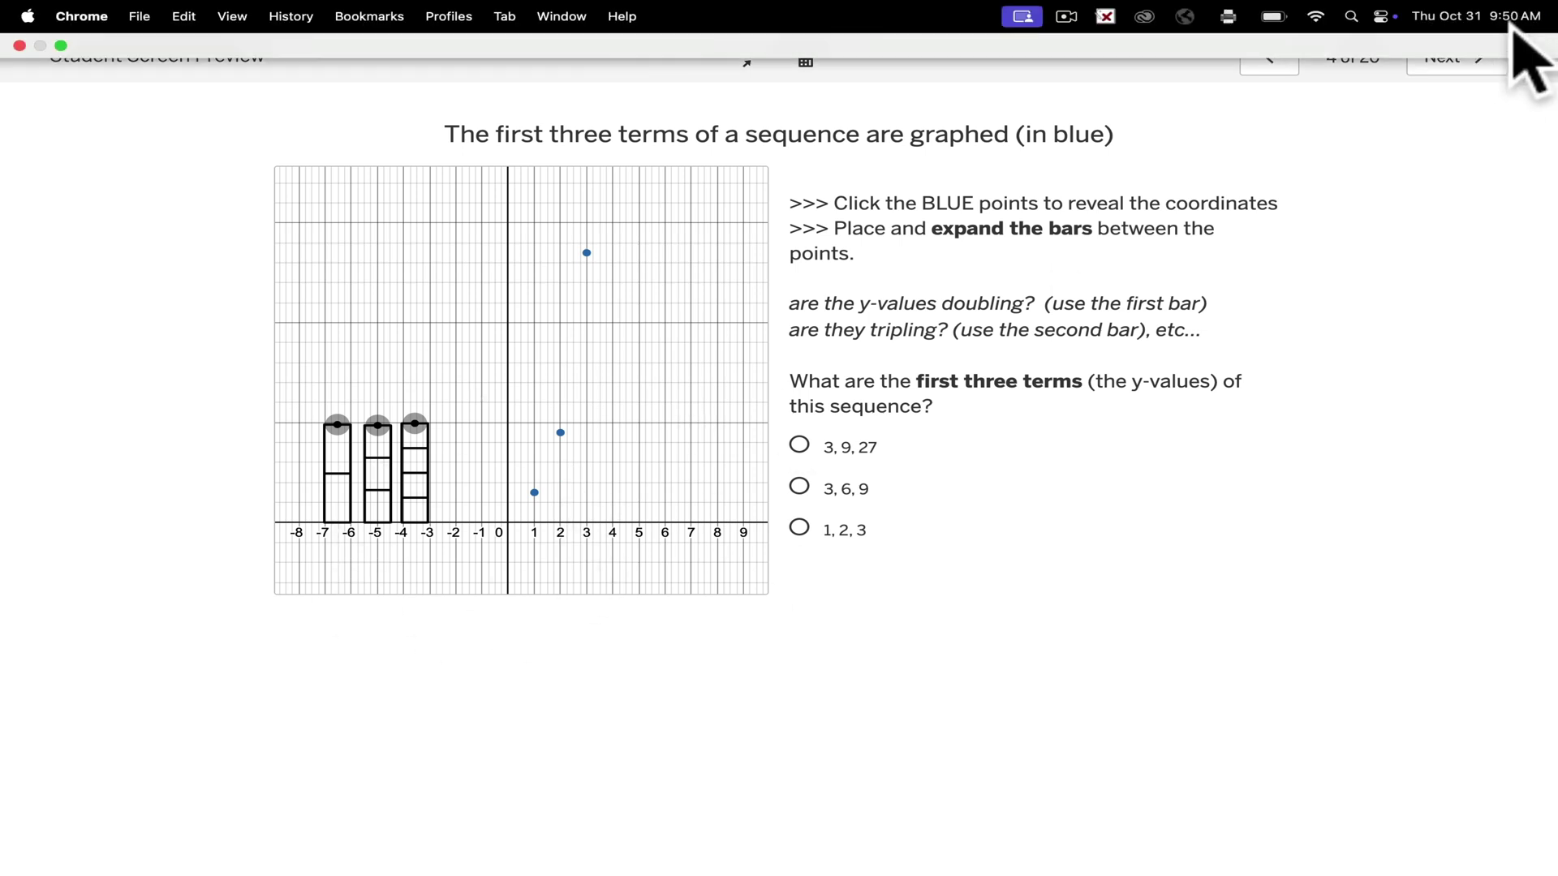
click(1444, 58)
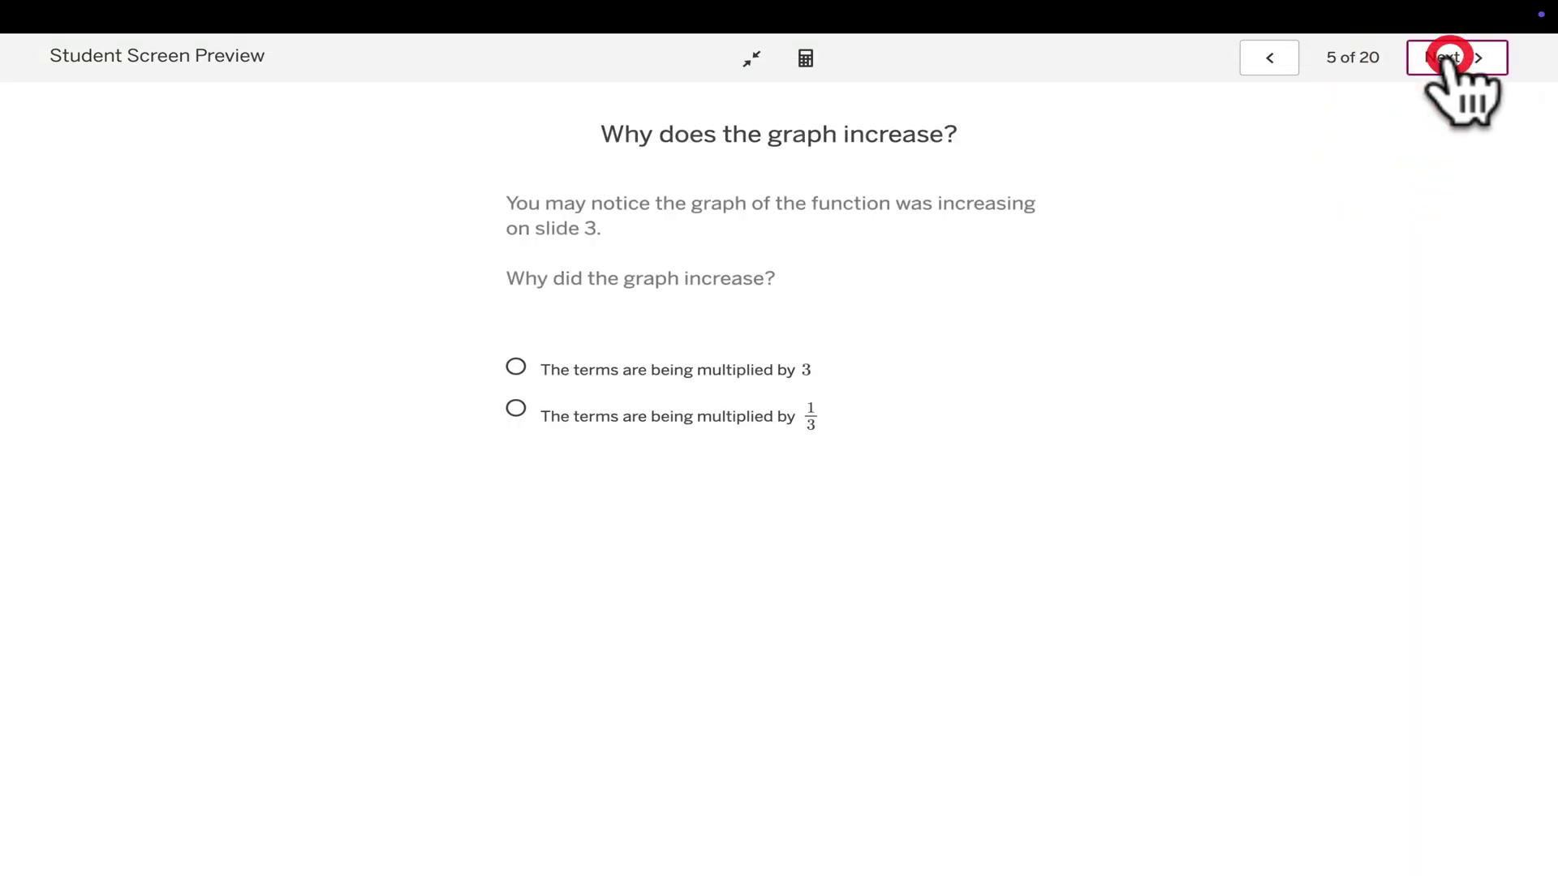
click(1443, 58)
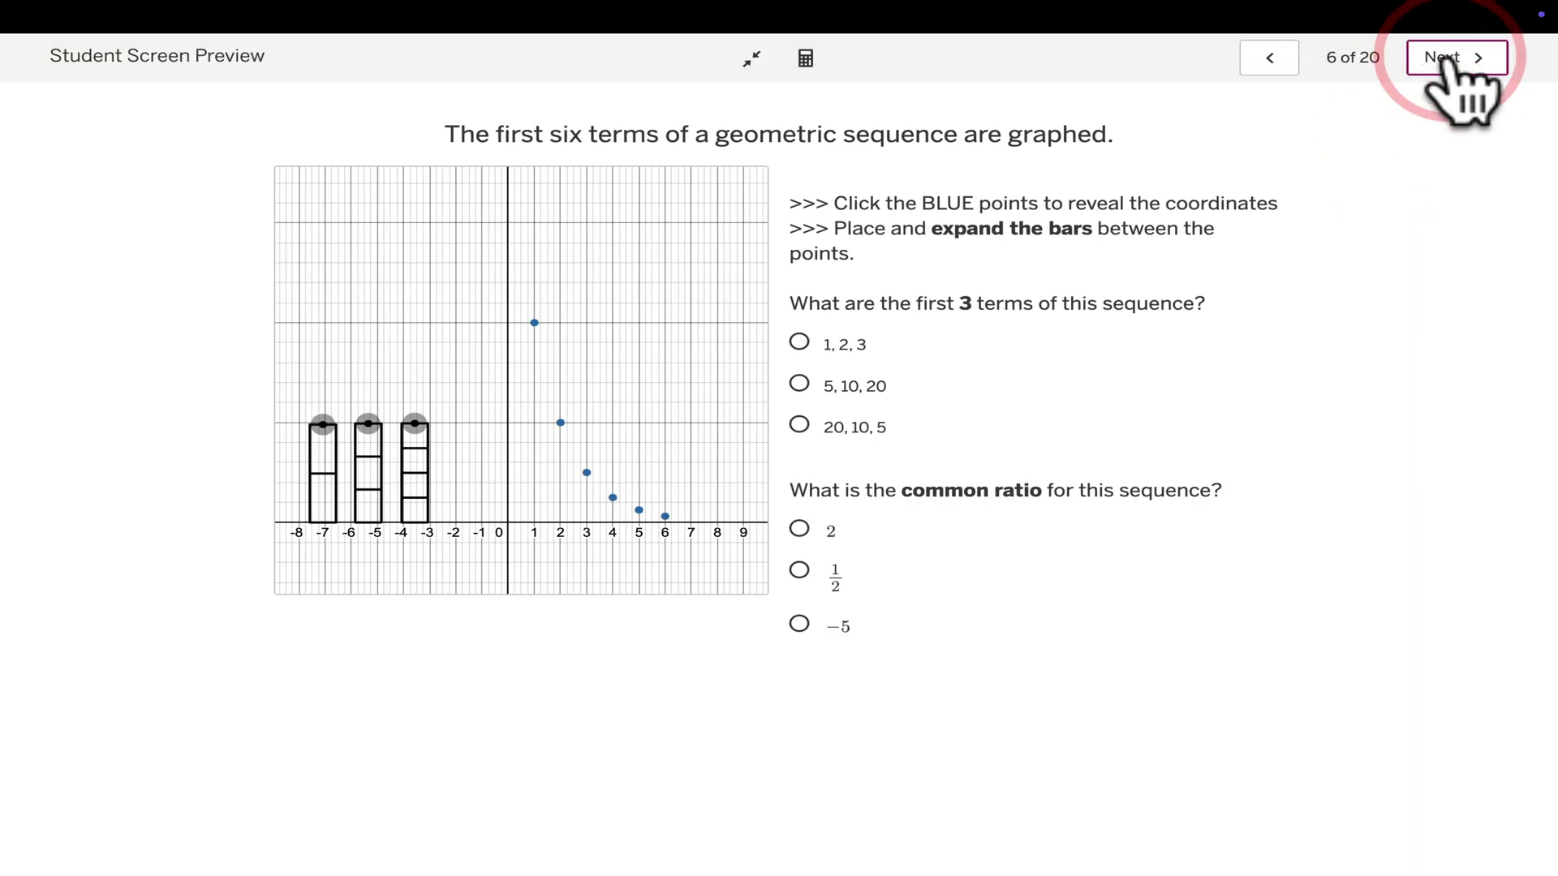
click(1443, 59)
click(1444, 58)
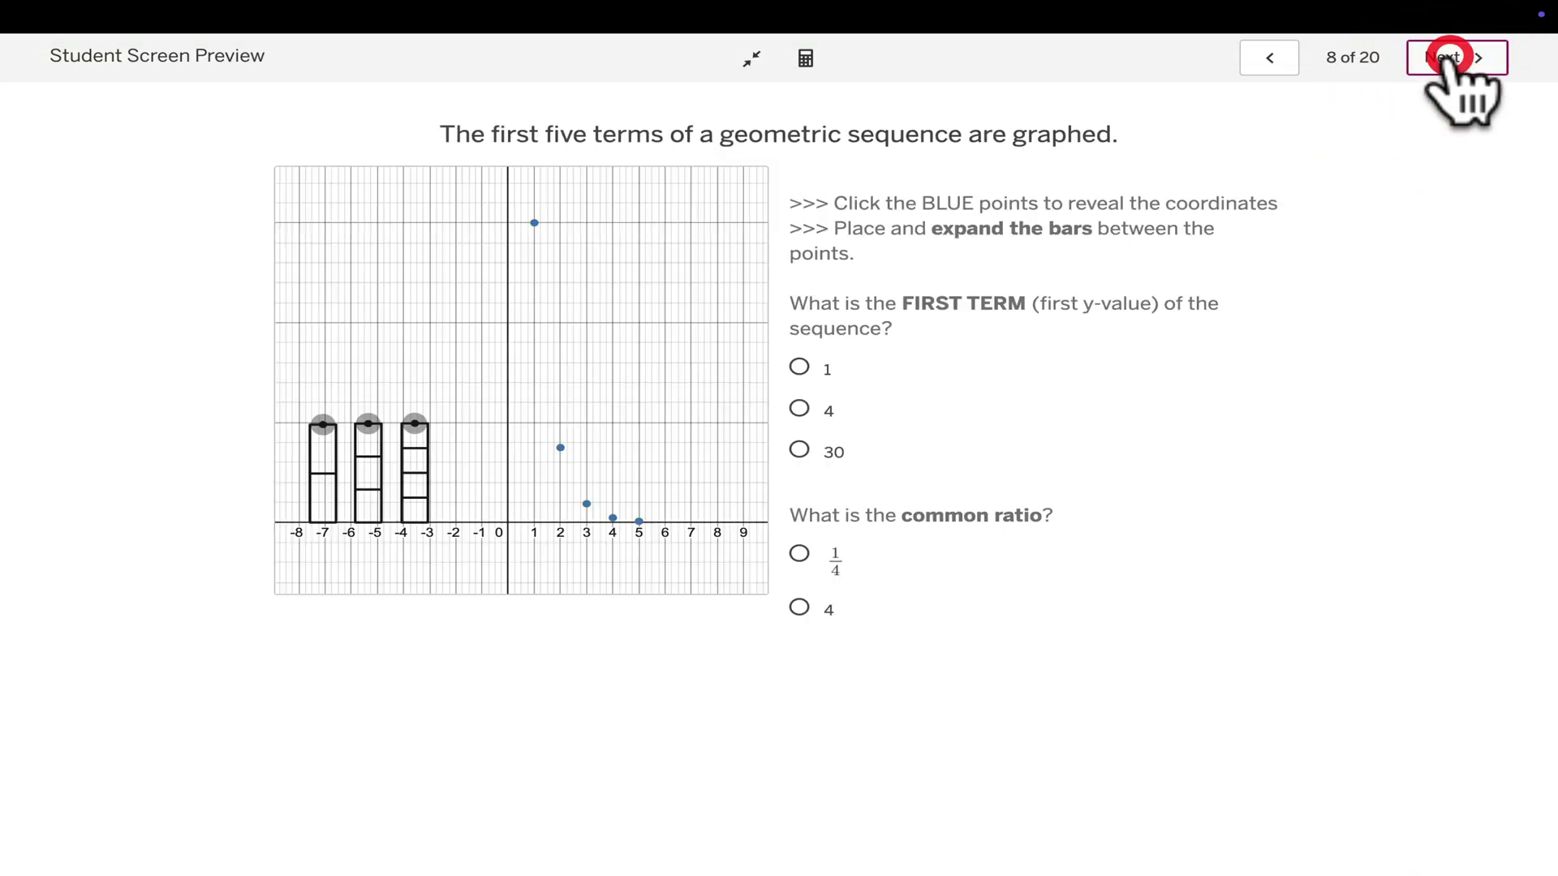
click(1443, 58)
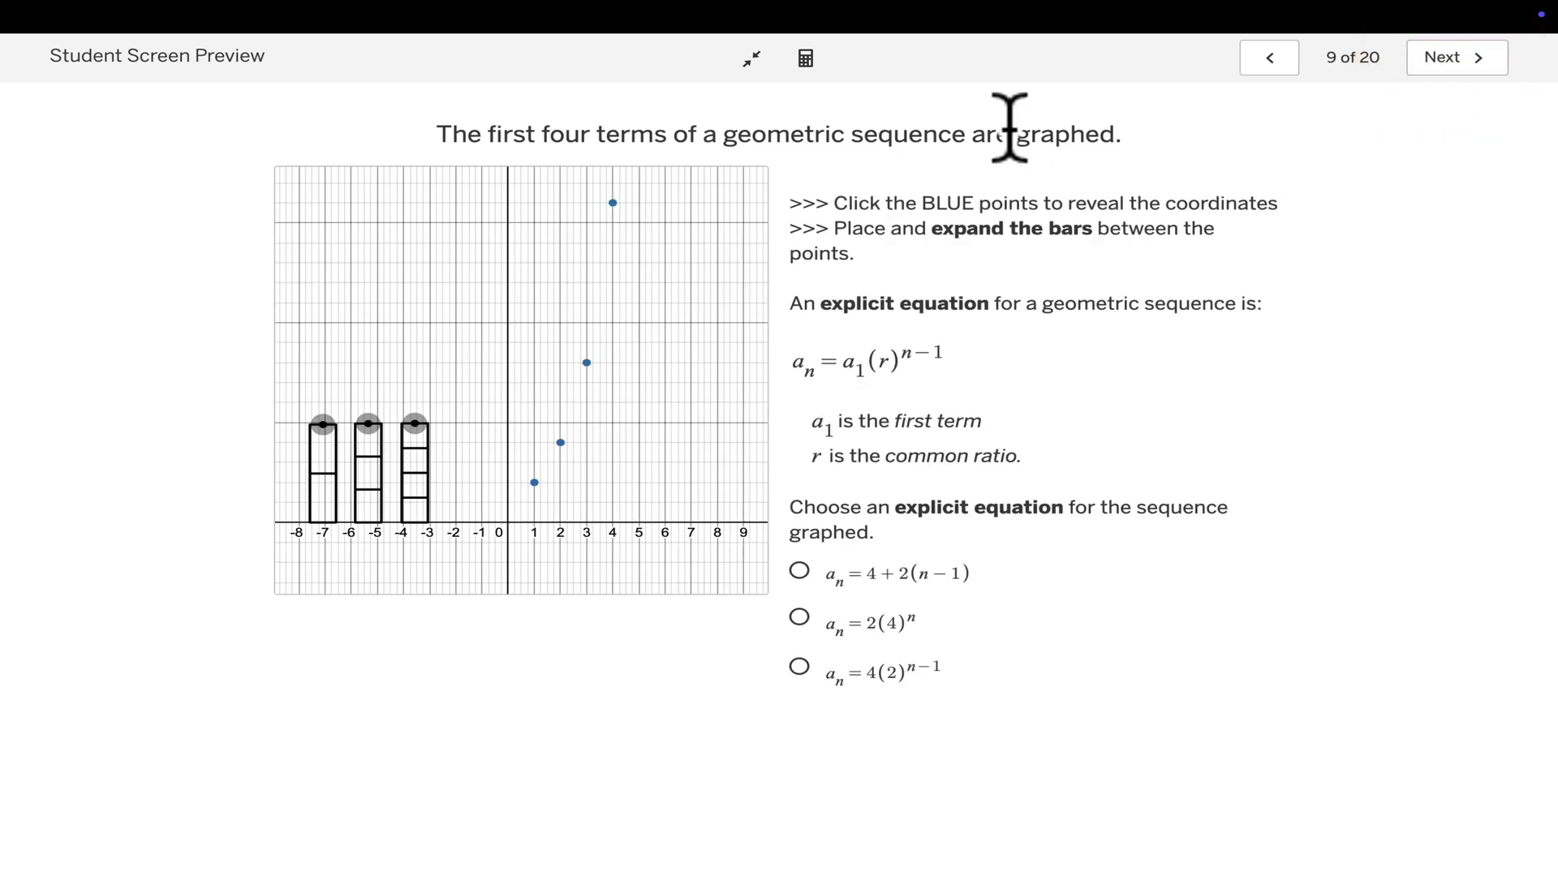
click(1454, 60)
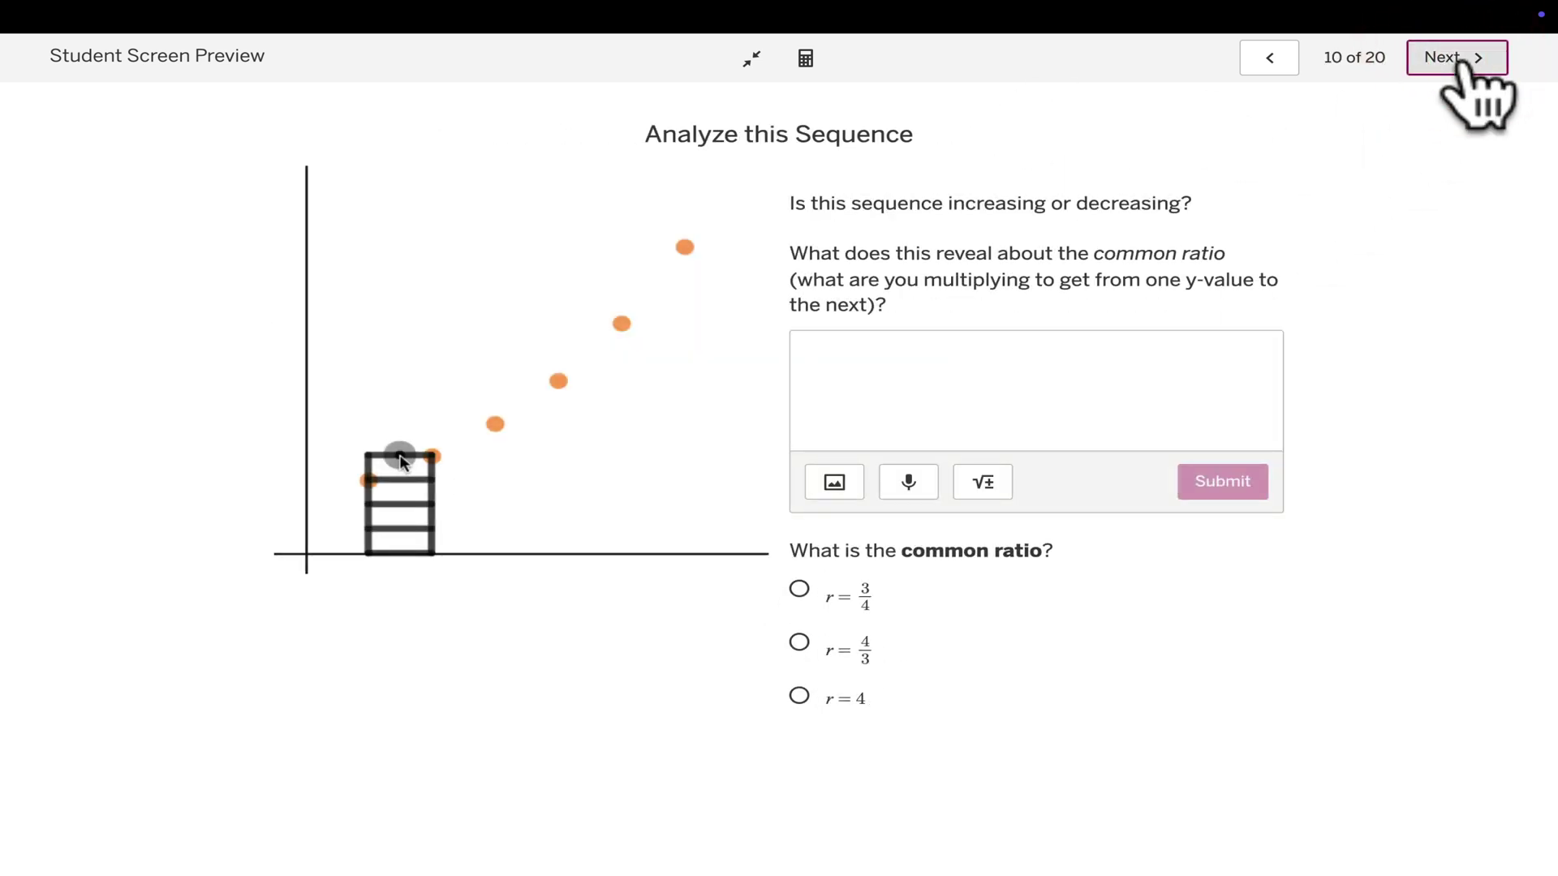
Step: Start a common-ratio answer, then advance past the practice and formula screens to screen 13
click(1000, 385)
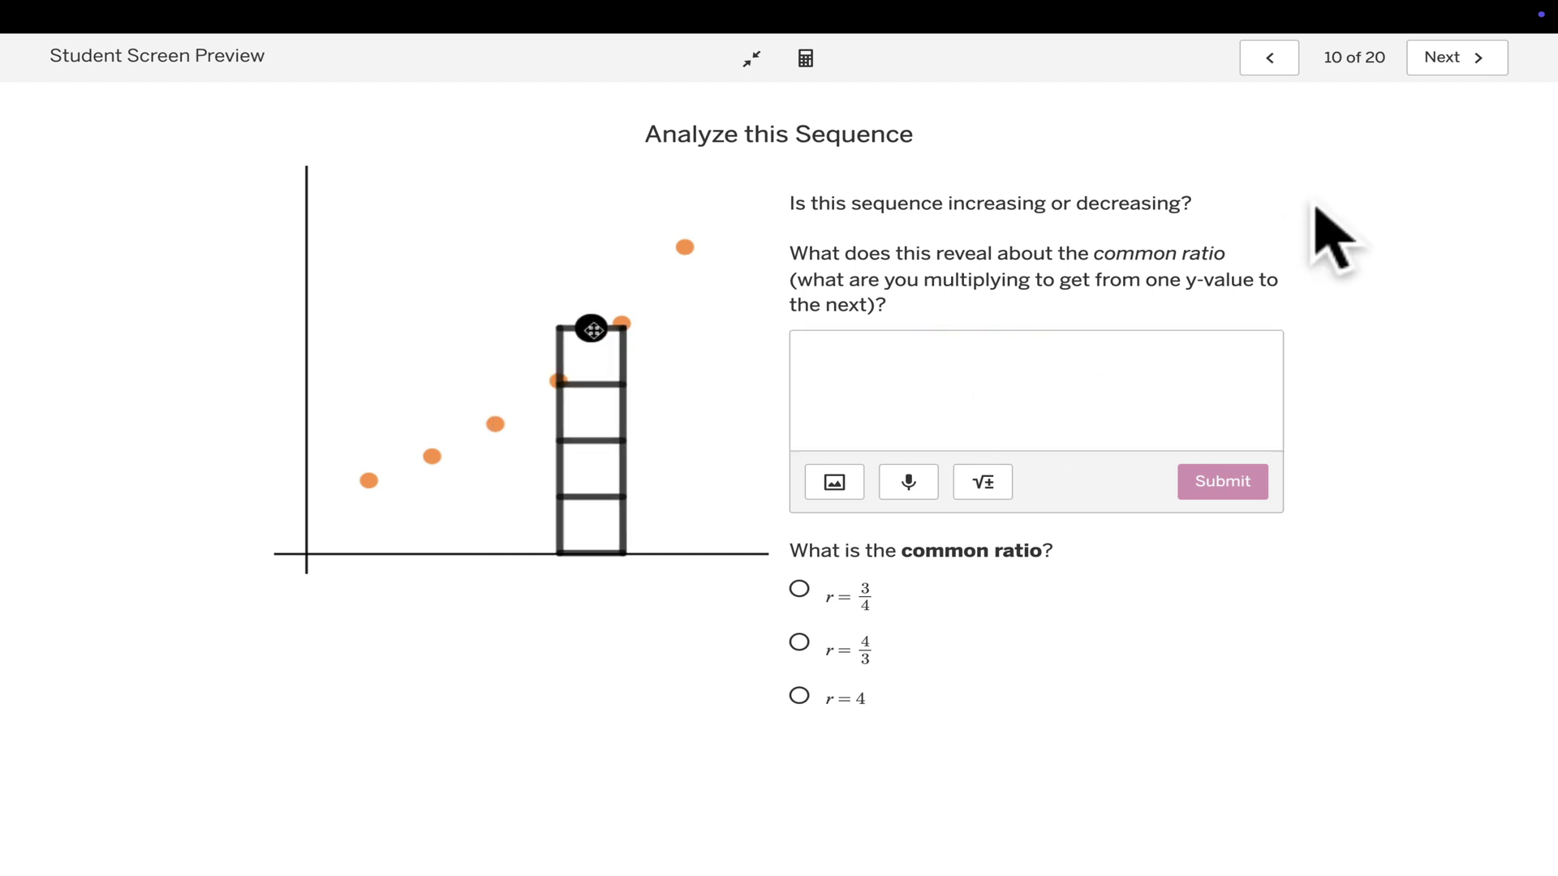
click(1437, 82)
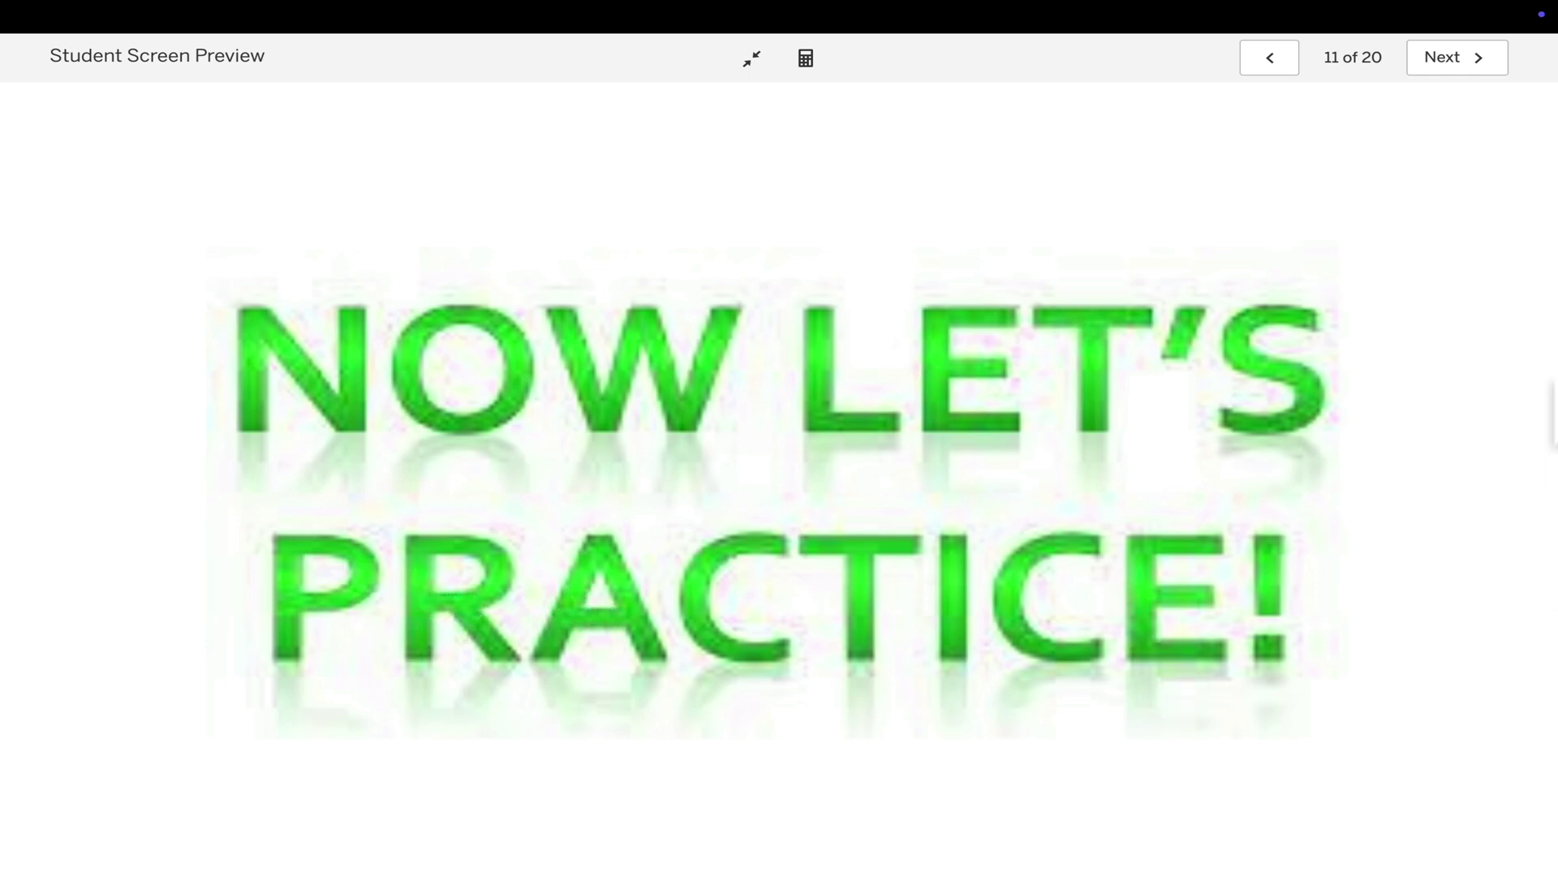
click(1444, 65)
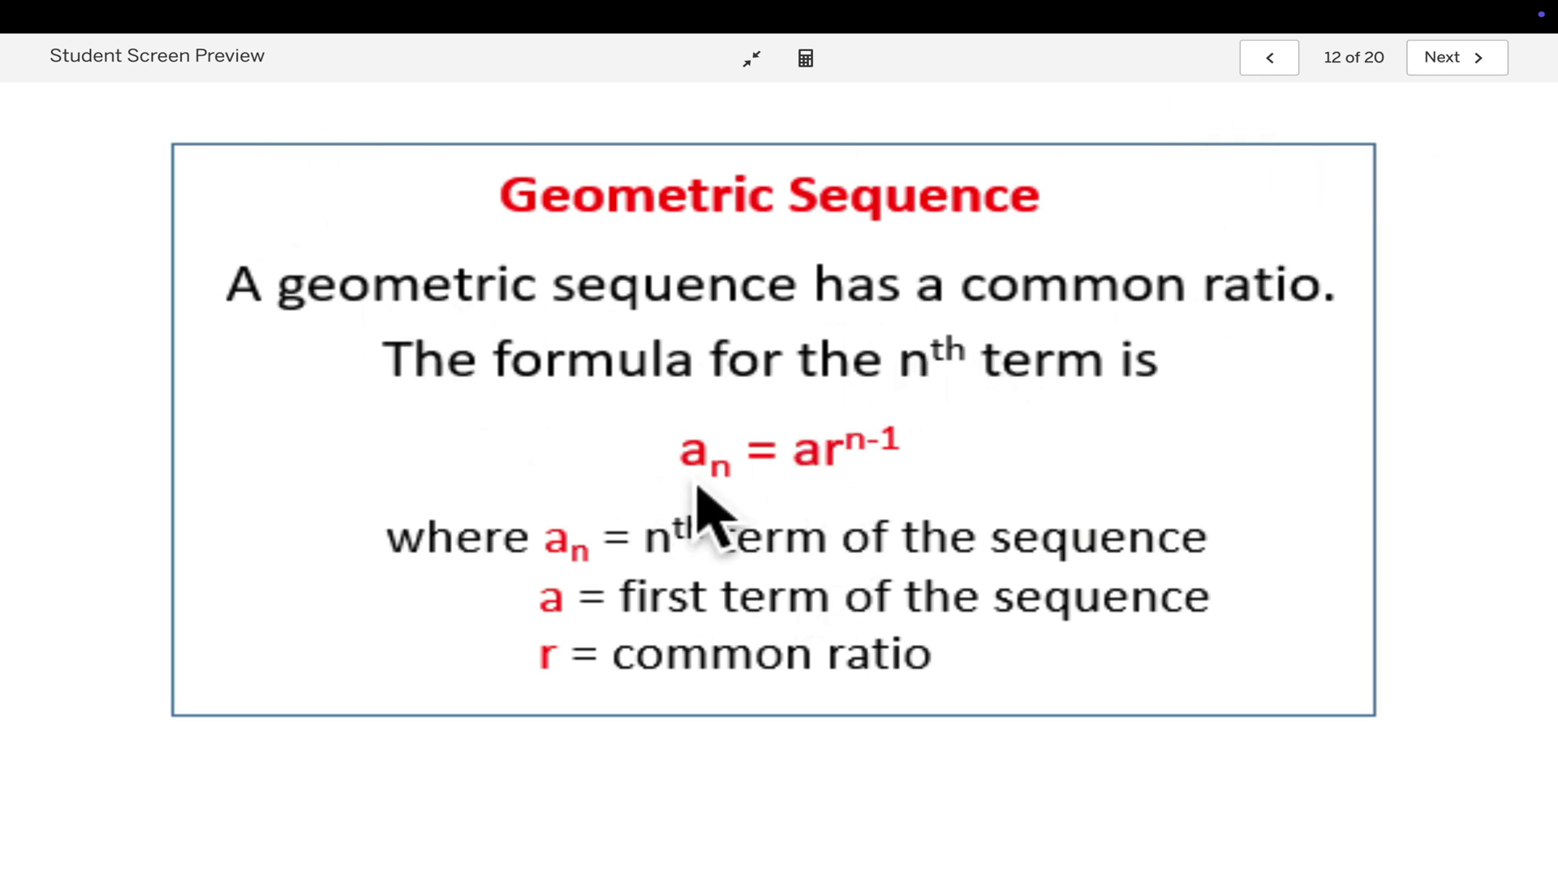
click(1435, 62)
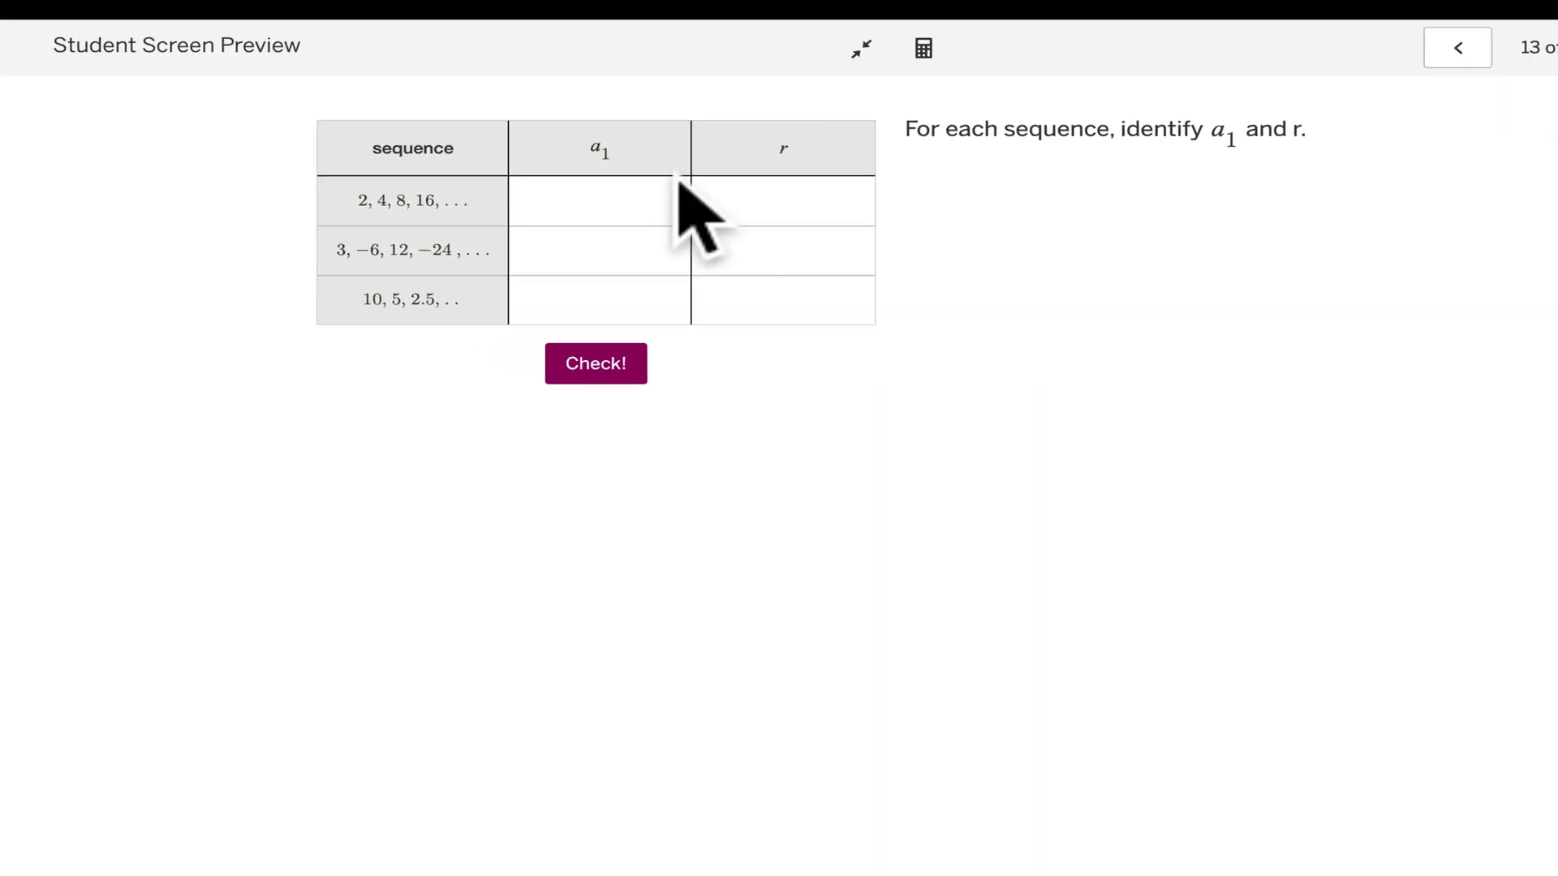
Step: Enter a1 and r for the three sequences: 2 and 2, 3 and −2, 10 and 1/2
click(727, 201)
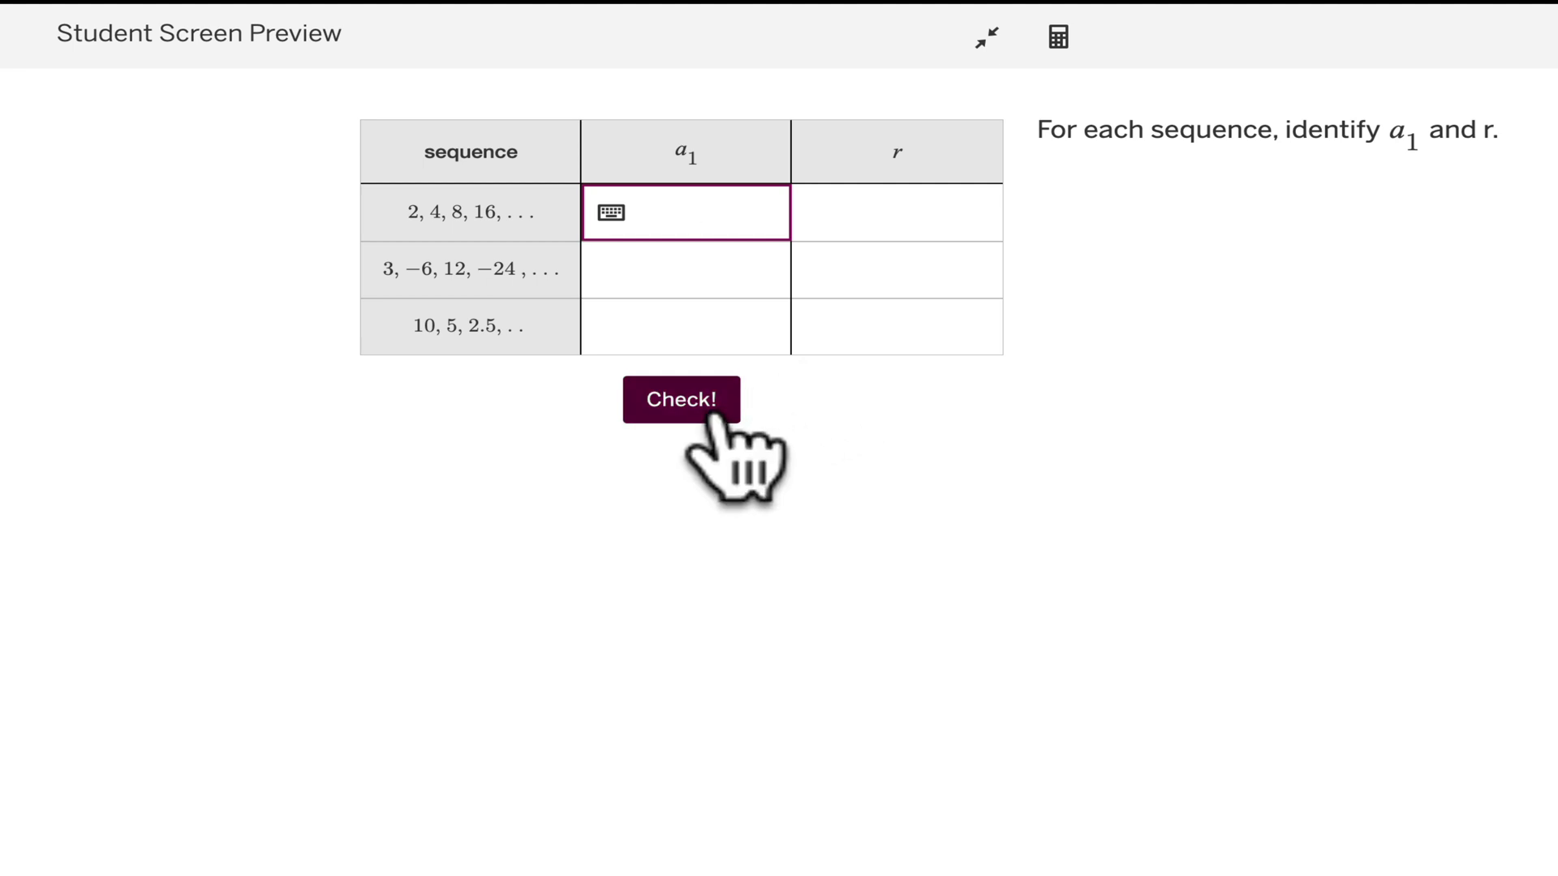
text(2)
click(929, 212)
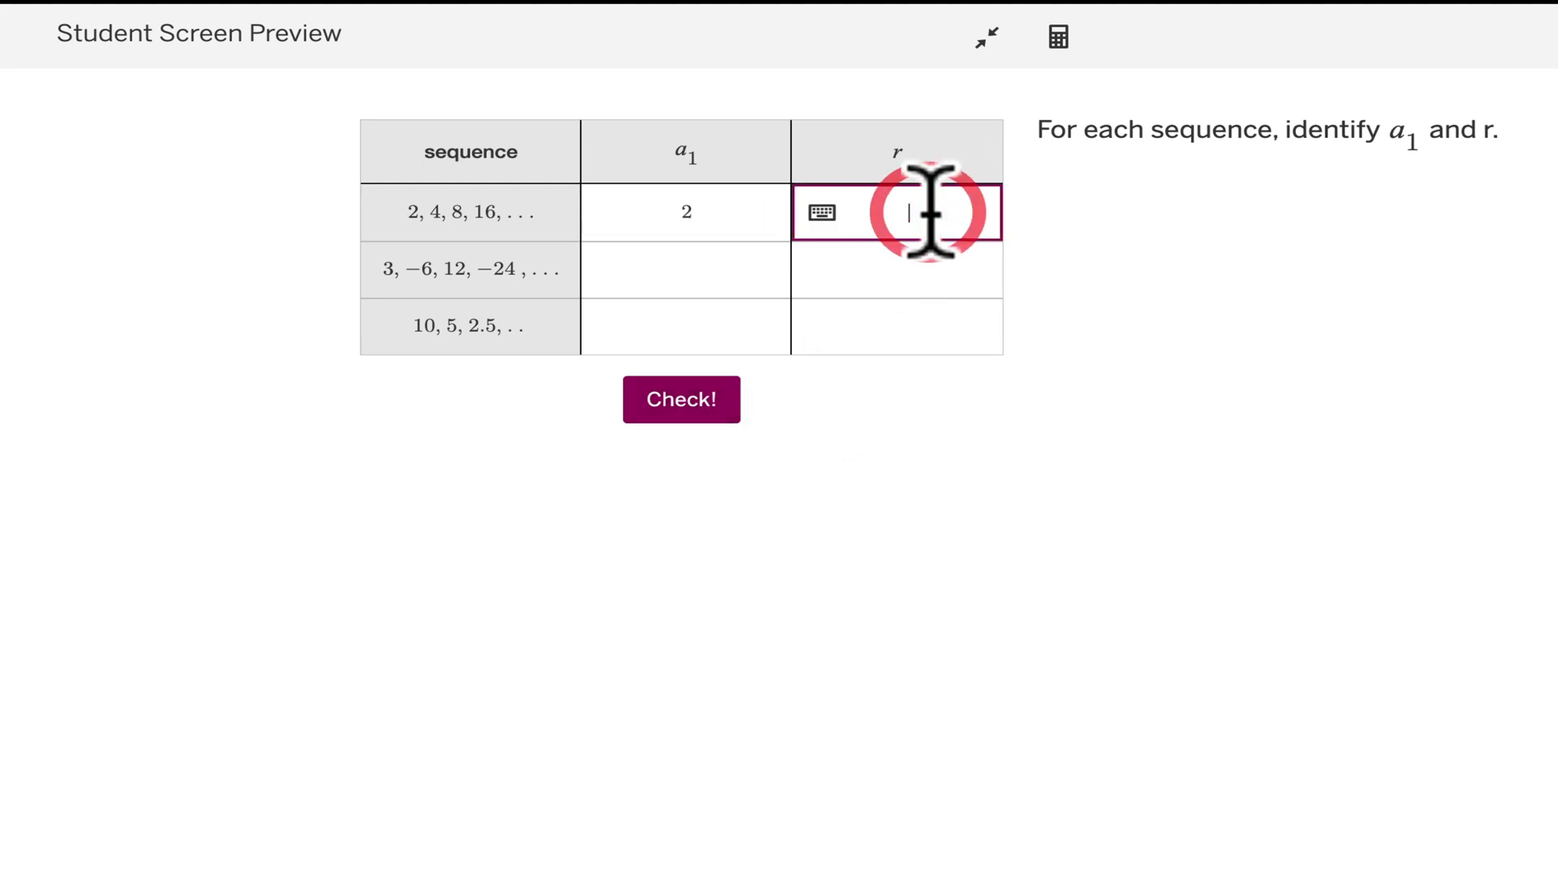
text(2)
click(706, 260)
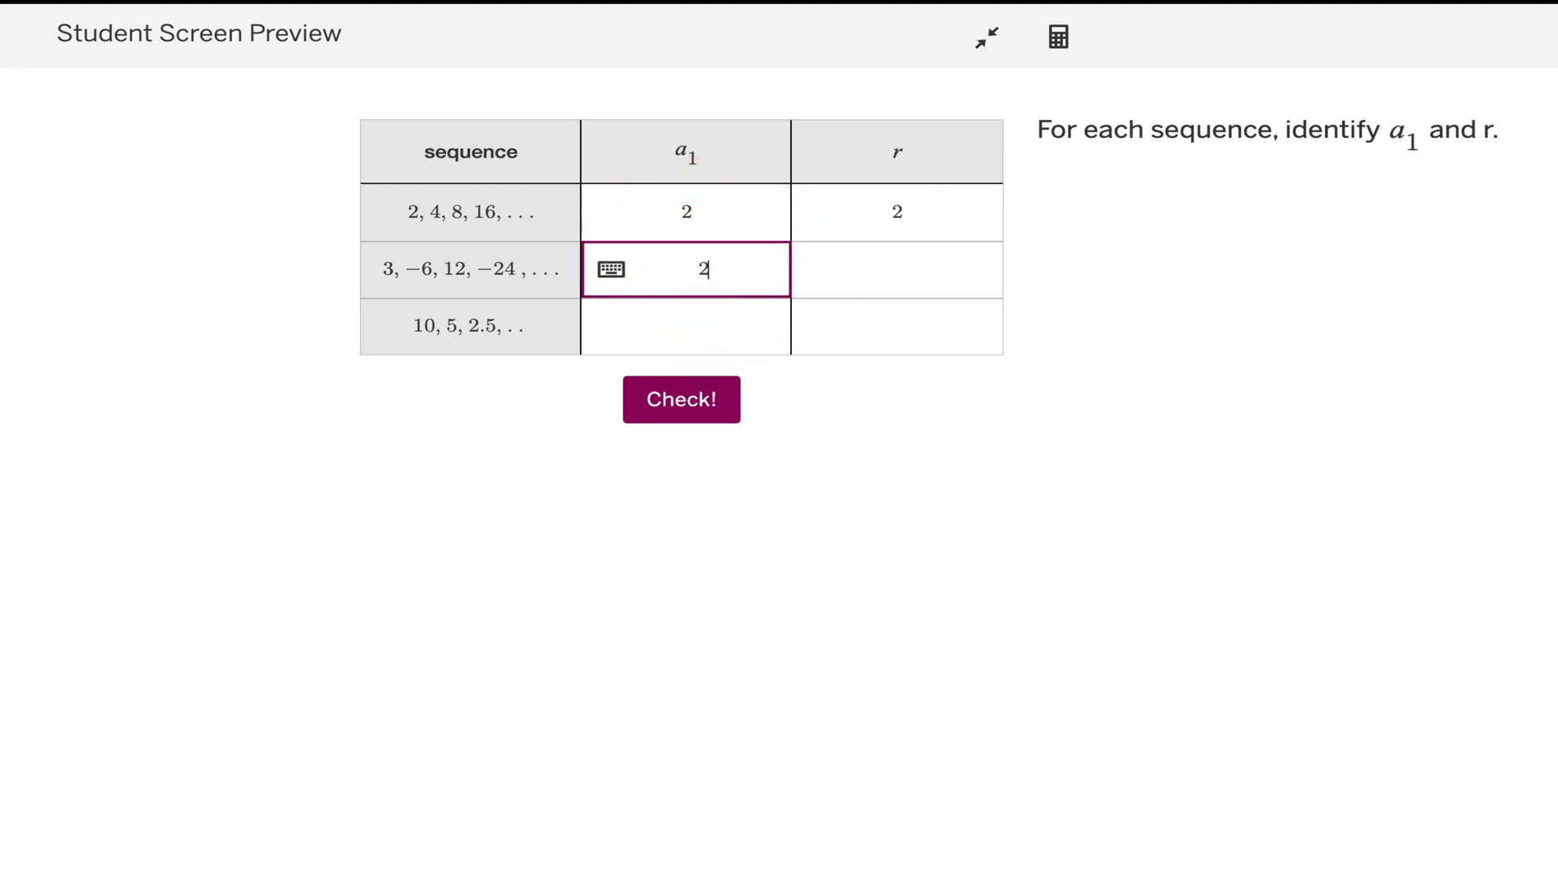
click(909, 261)
text(2)
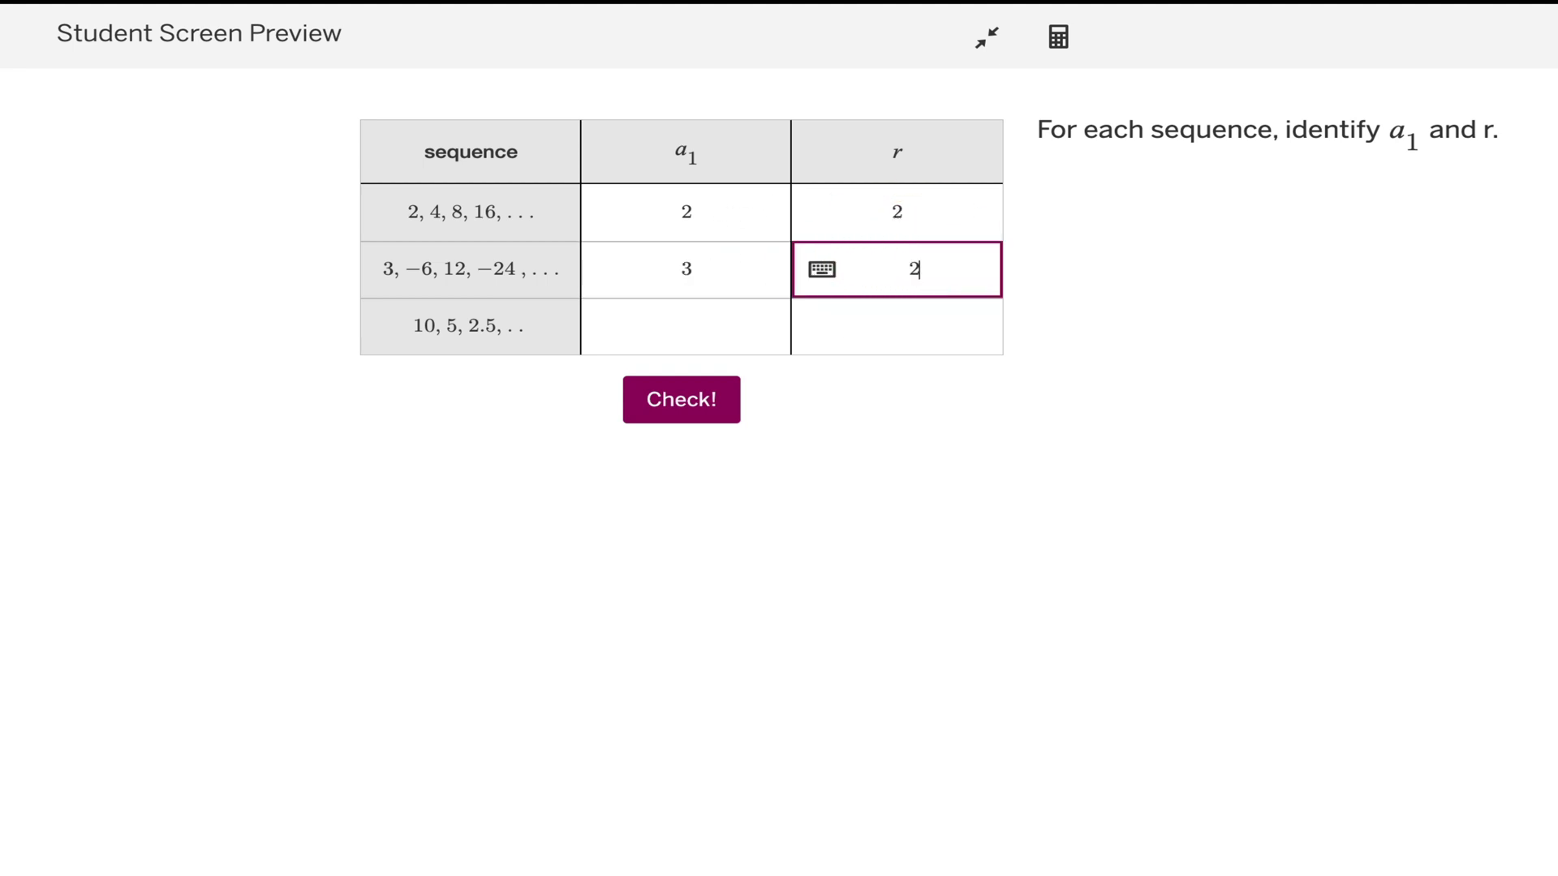
click(733, 326)
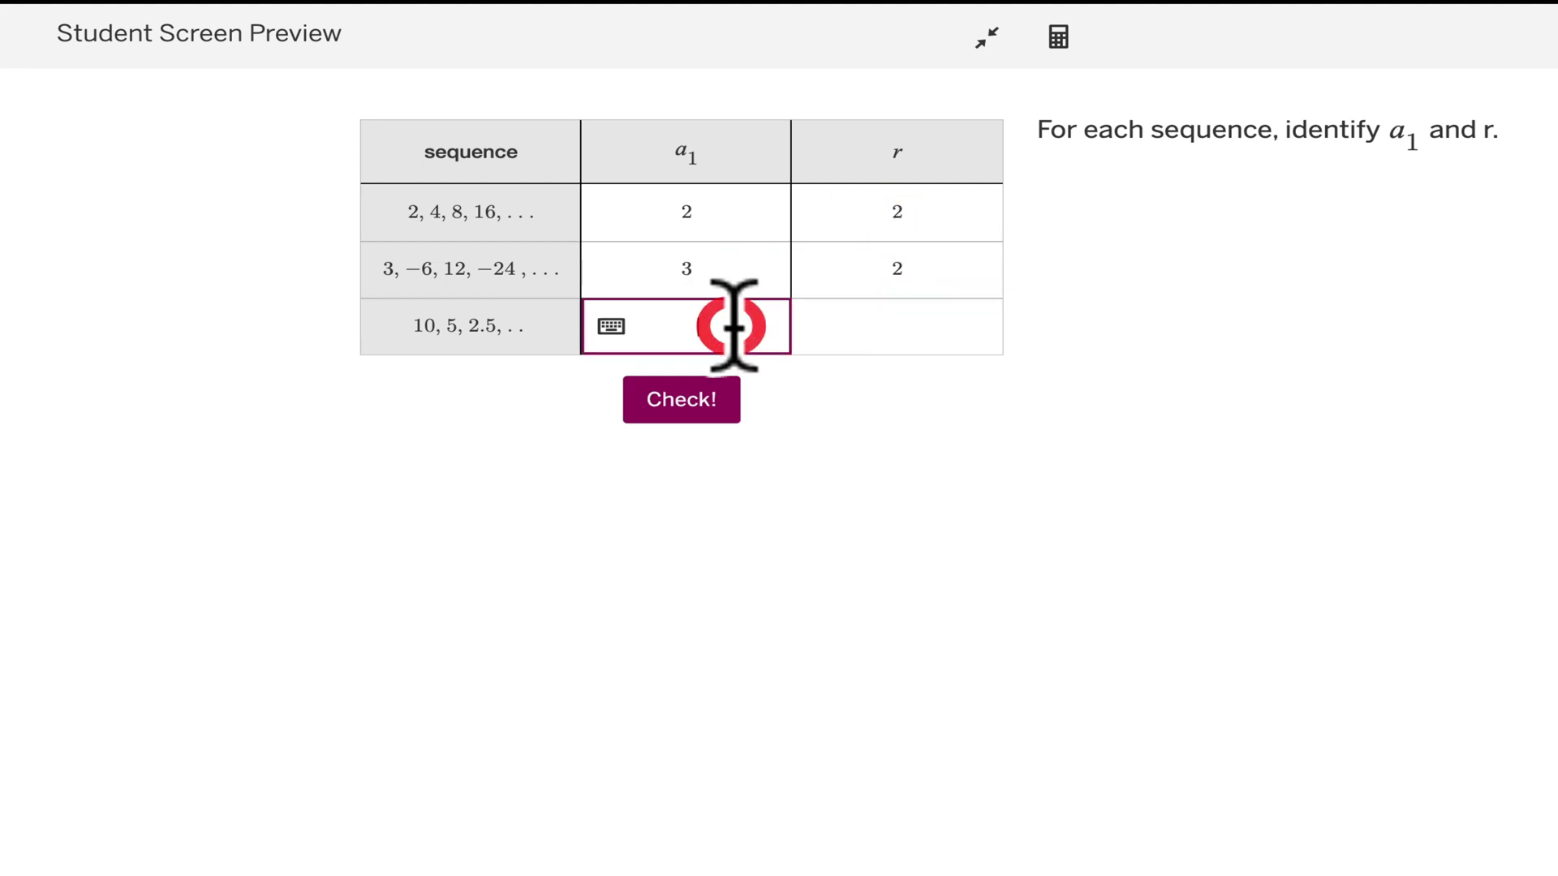
click(962, 334)
text(1/2)
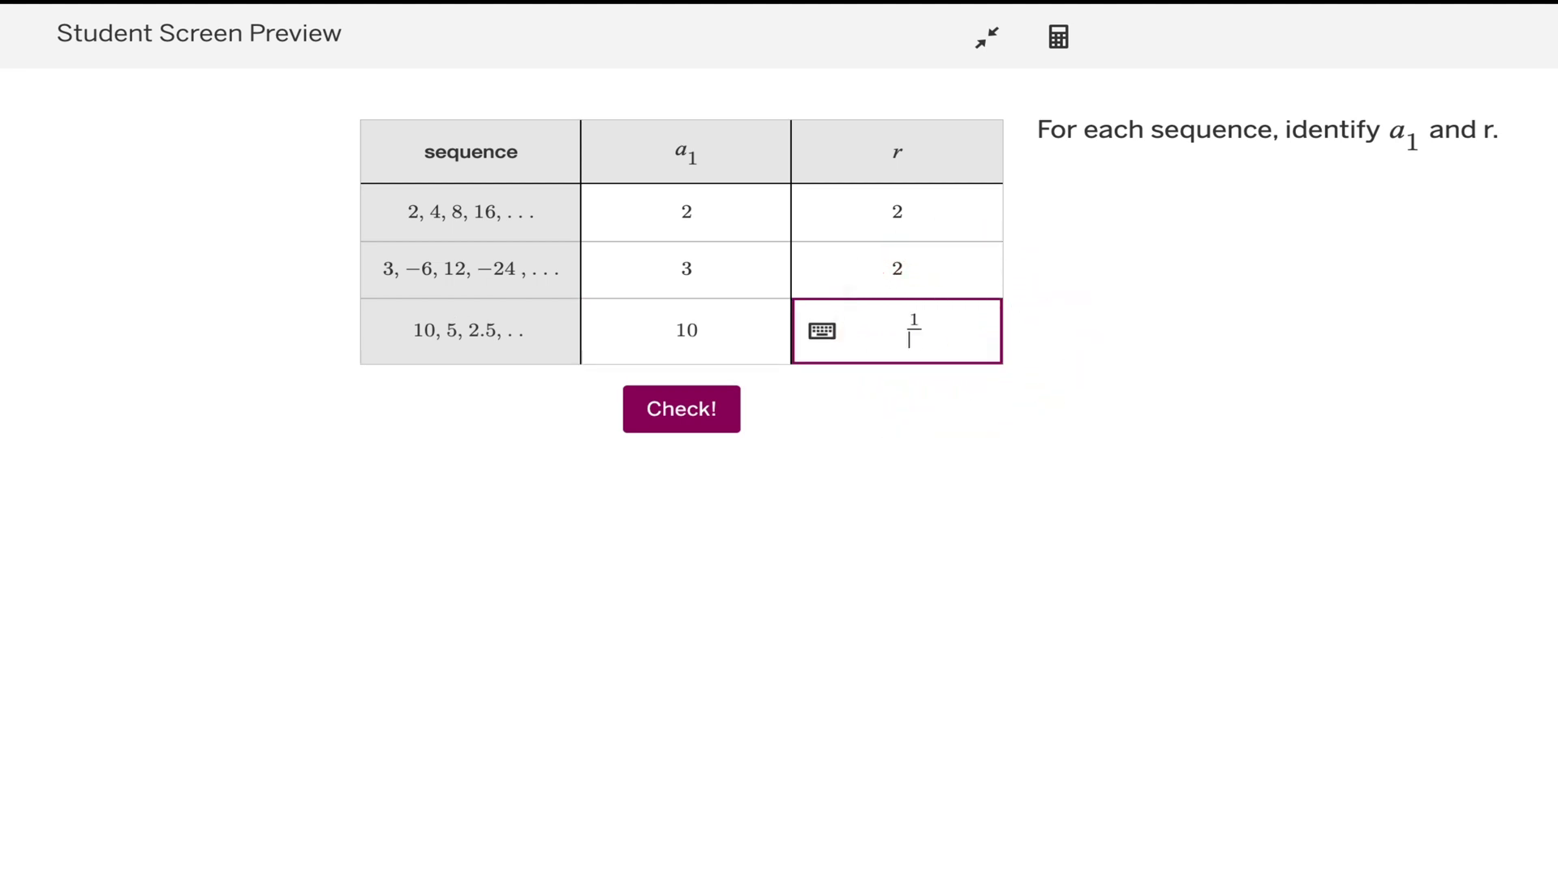
Step: Check the table, correct the second sequence's ratio to −2, and recheck
click(714, 422)
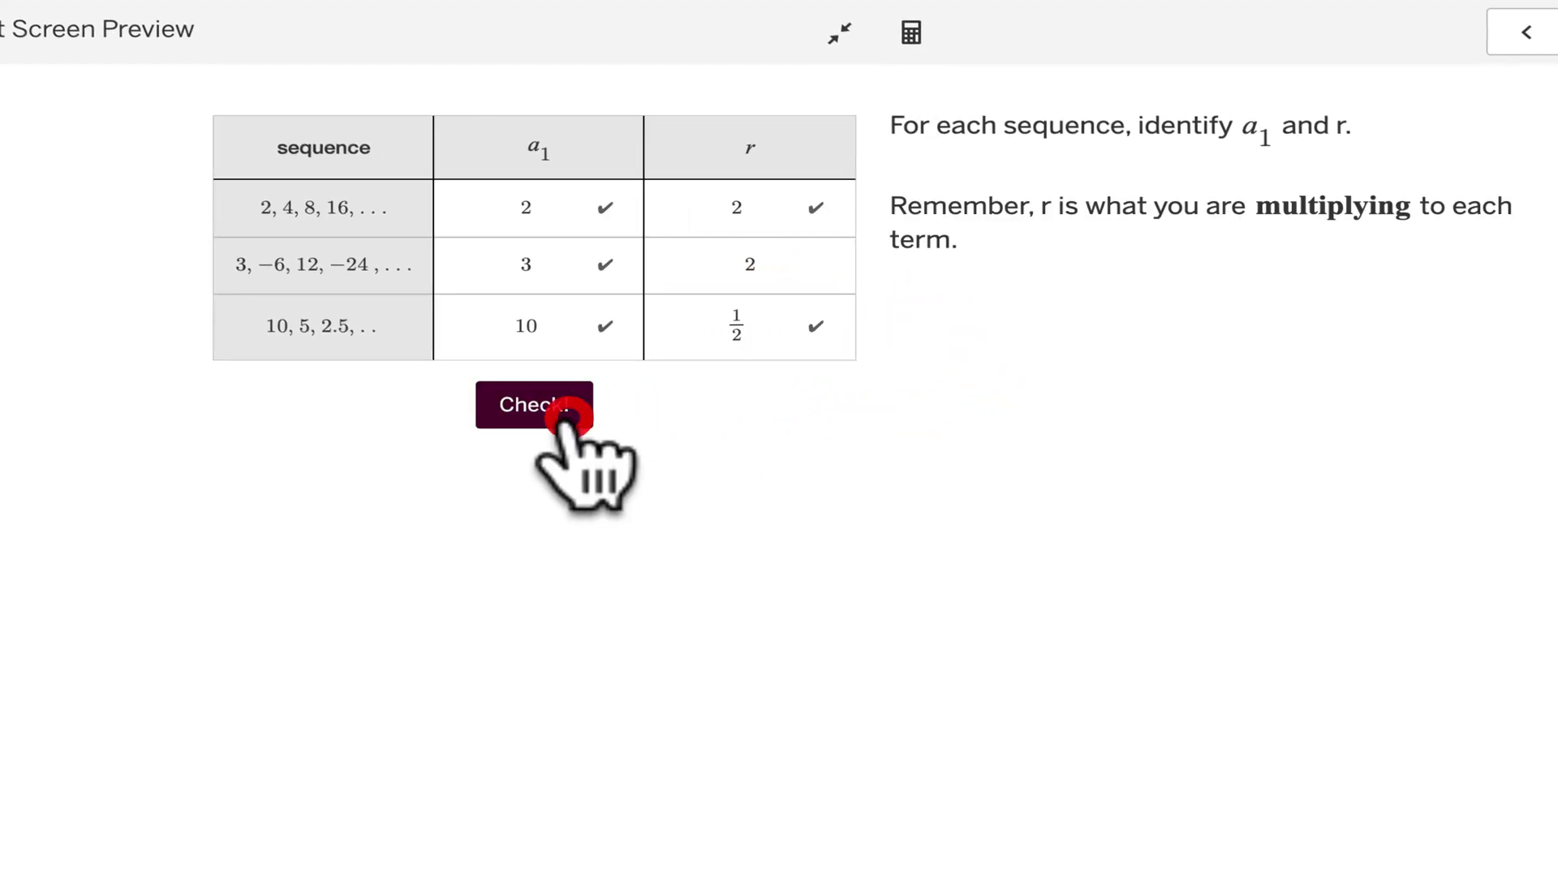
click(812, 264)
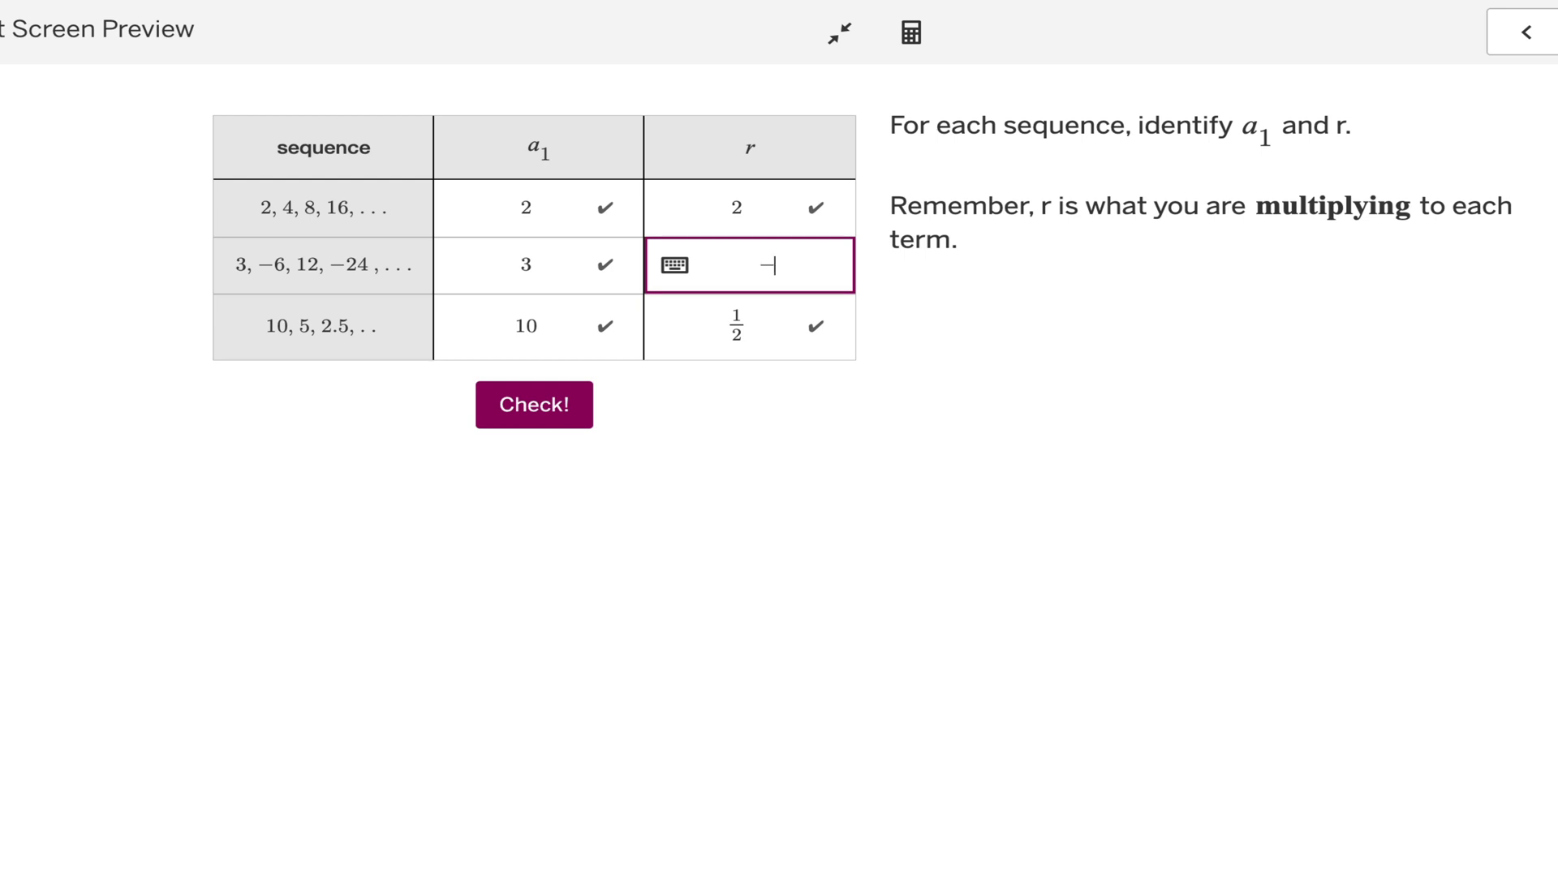
key(BackSpace)
text(2)
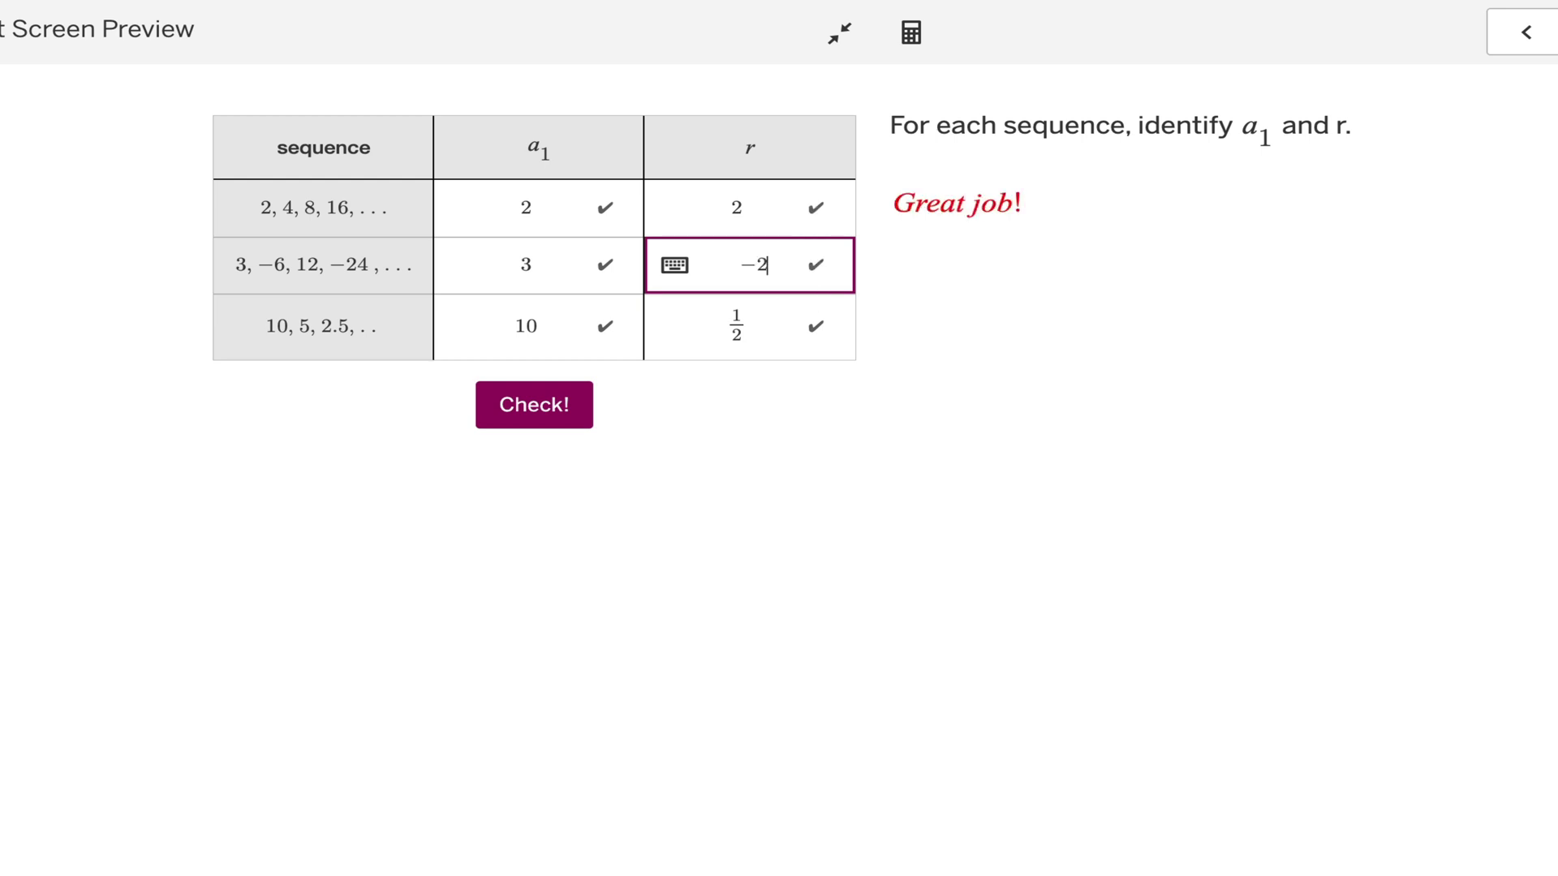
click(558, 412)
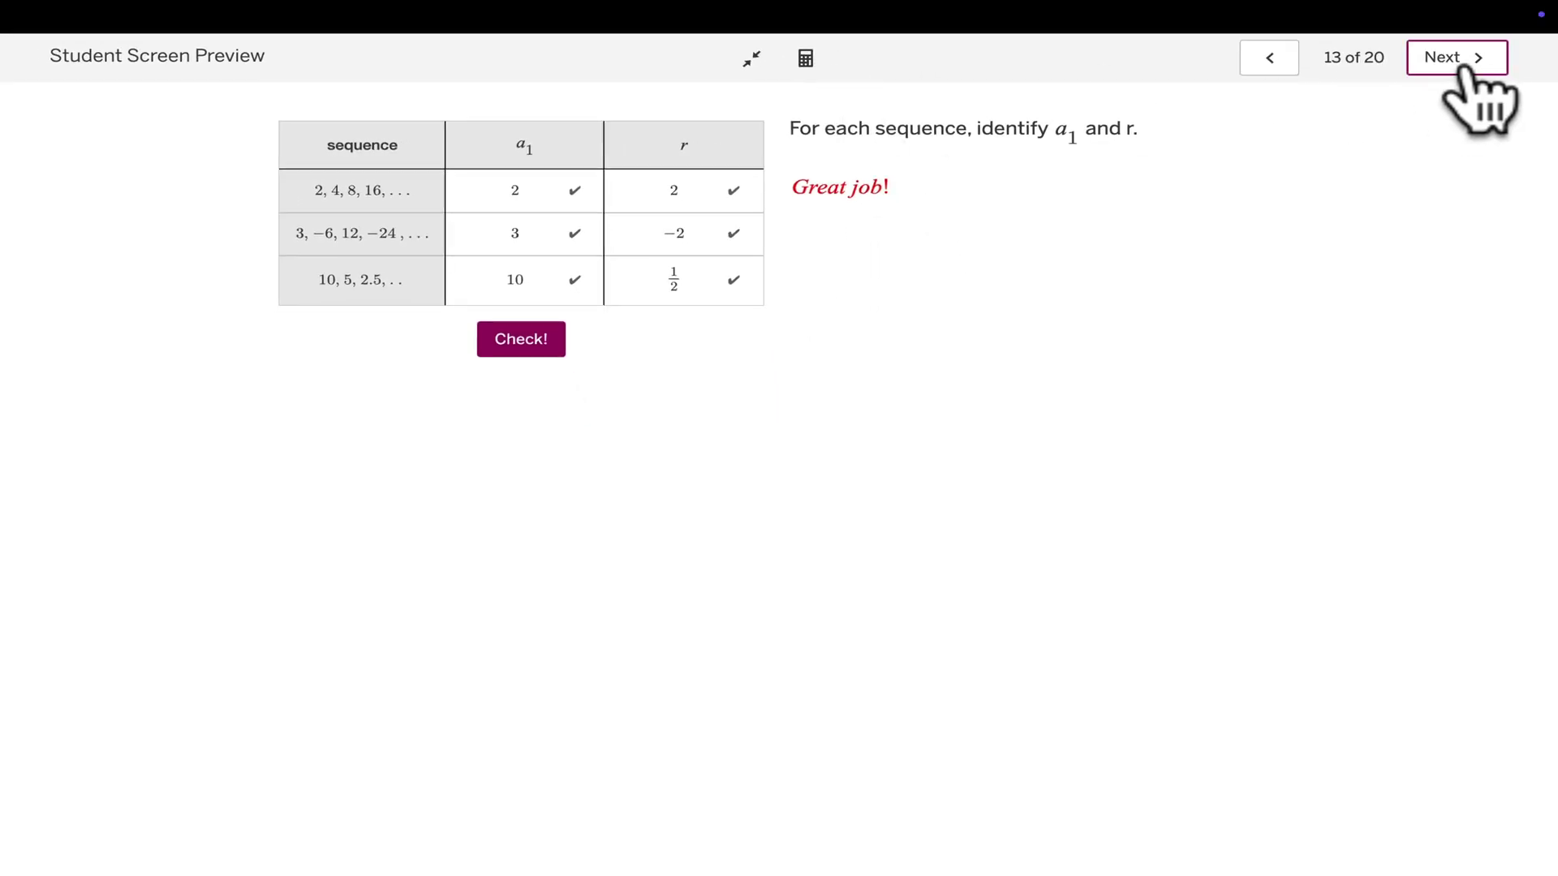
Step: Advance the preview to screen 15, then jump back to screen 2
click(1477, 58)
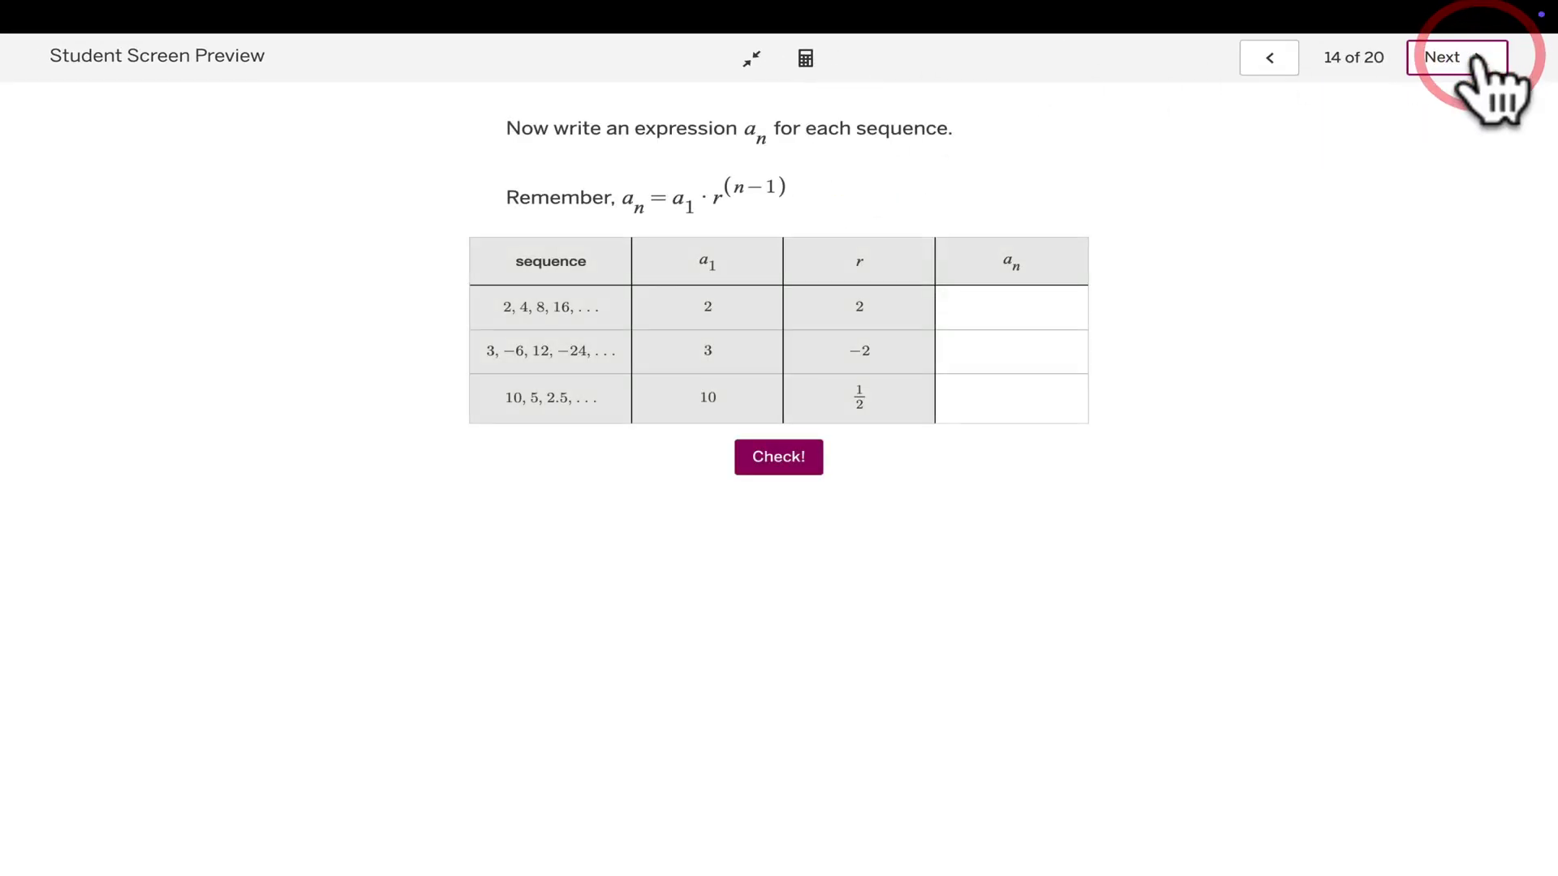
click(1475, 60)
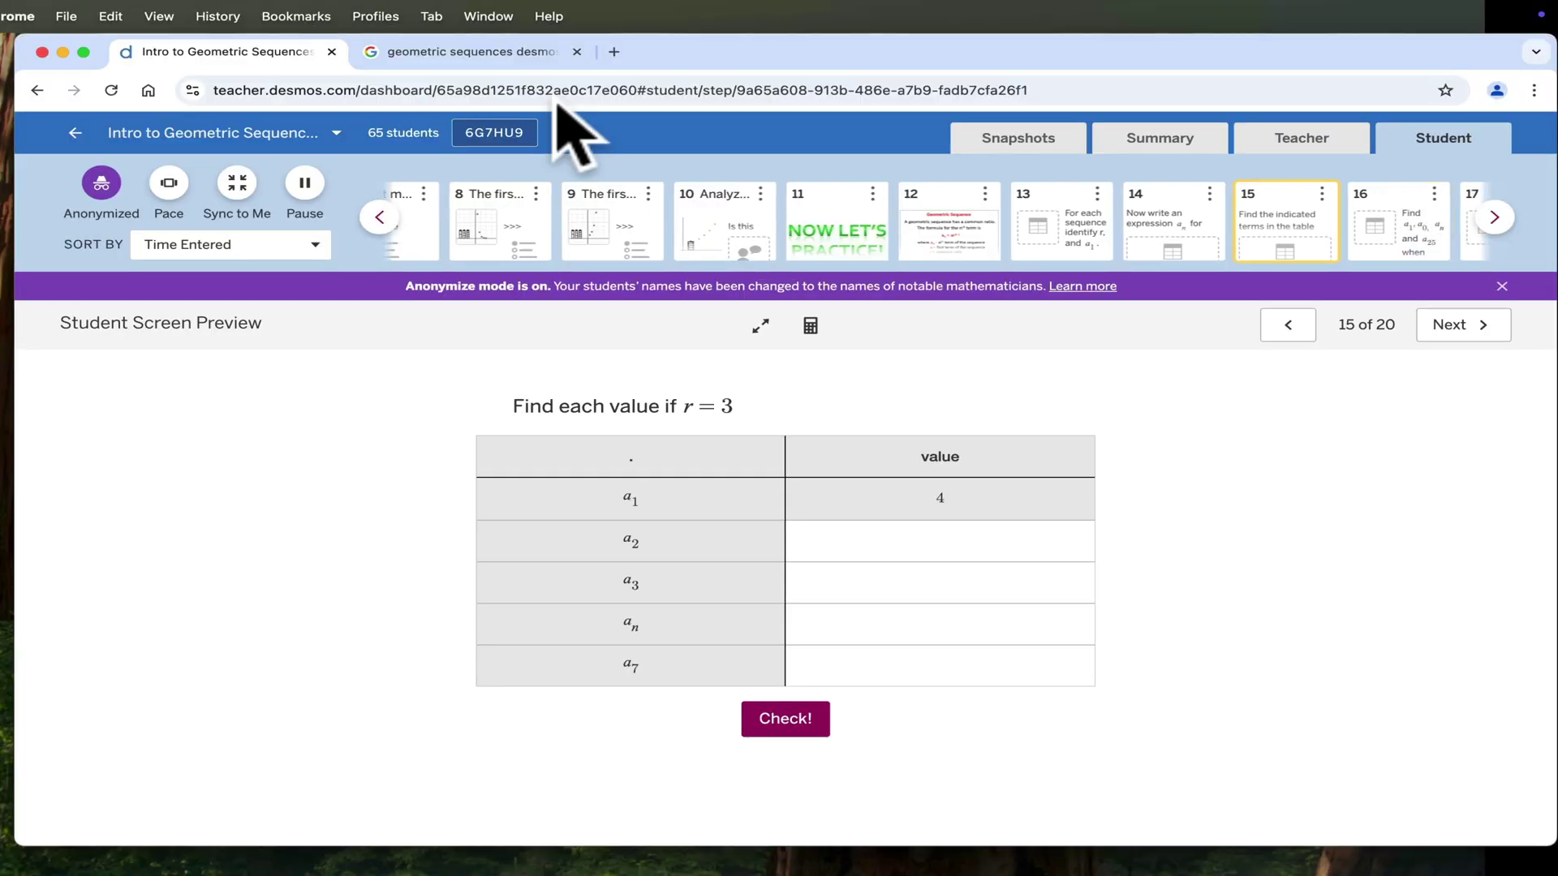
click(373, 220)
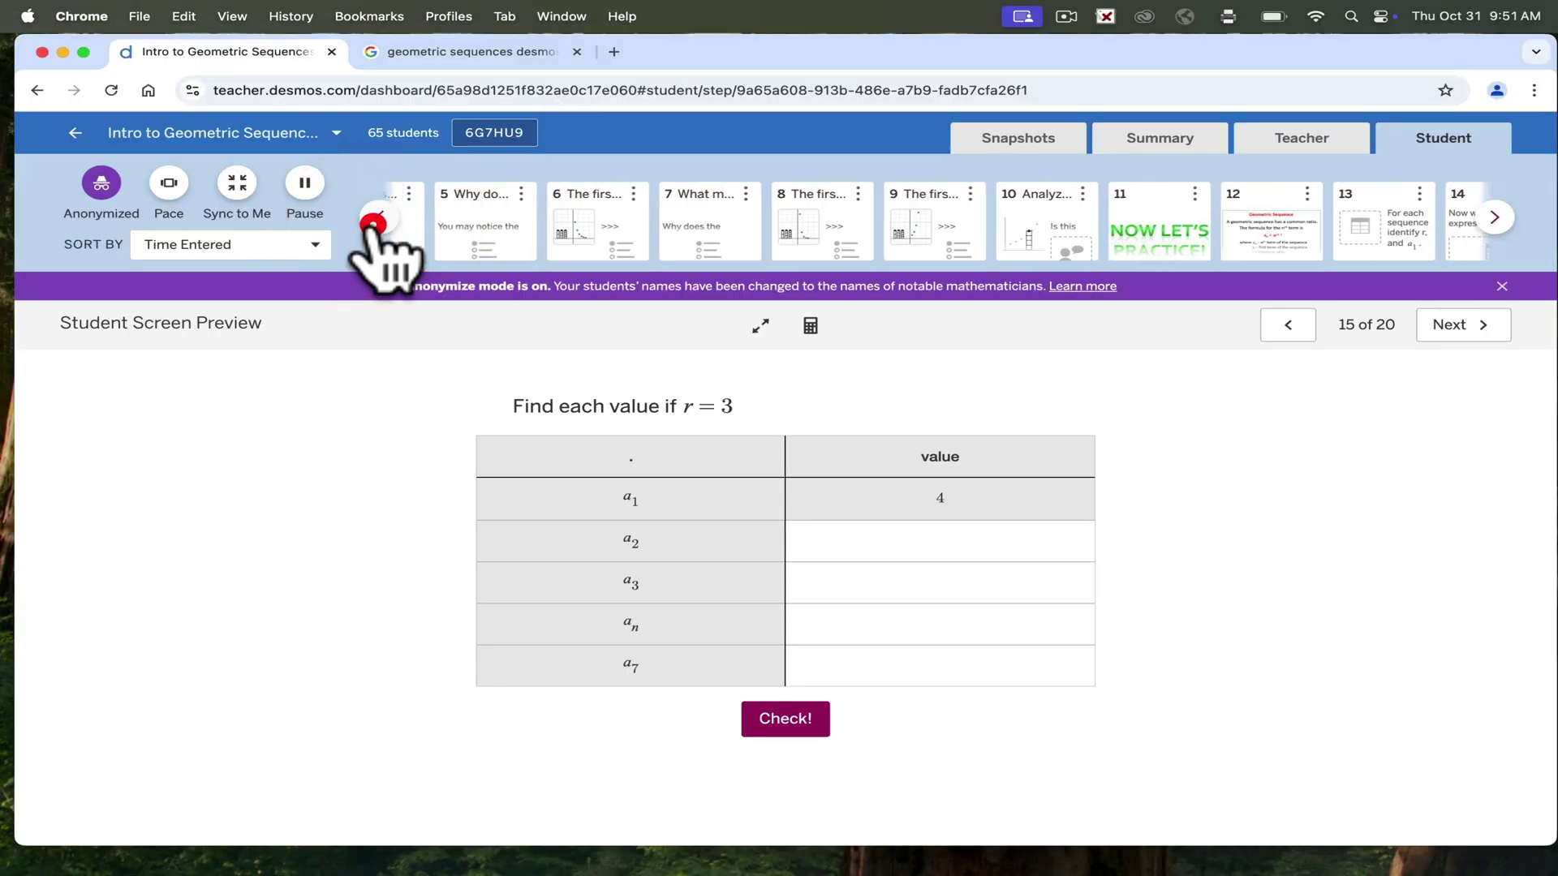
click(373, 222)
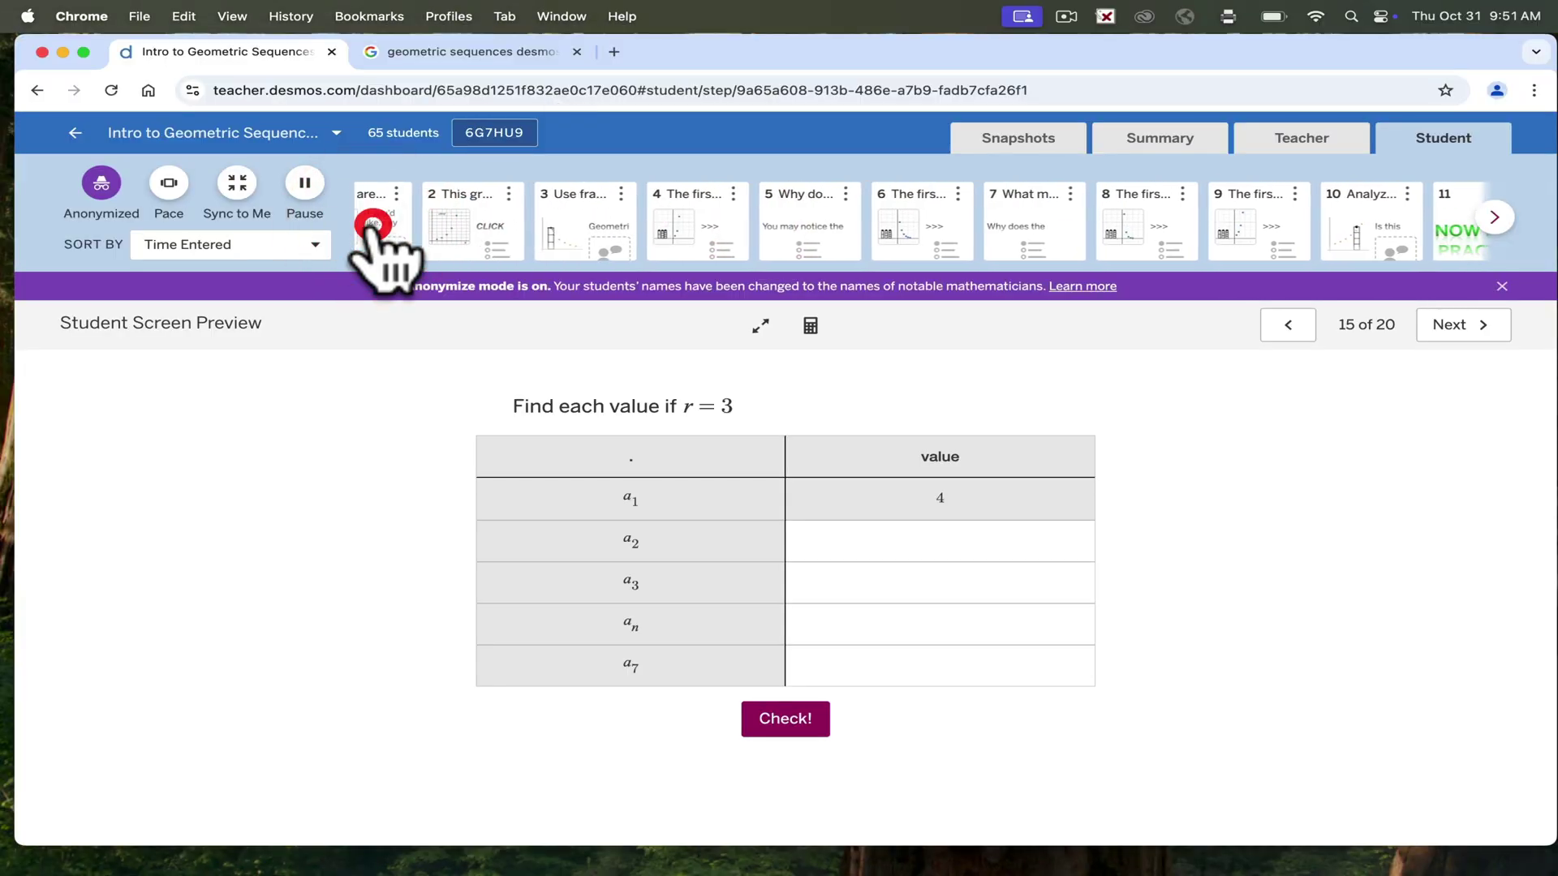
click(505, 241)
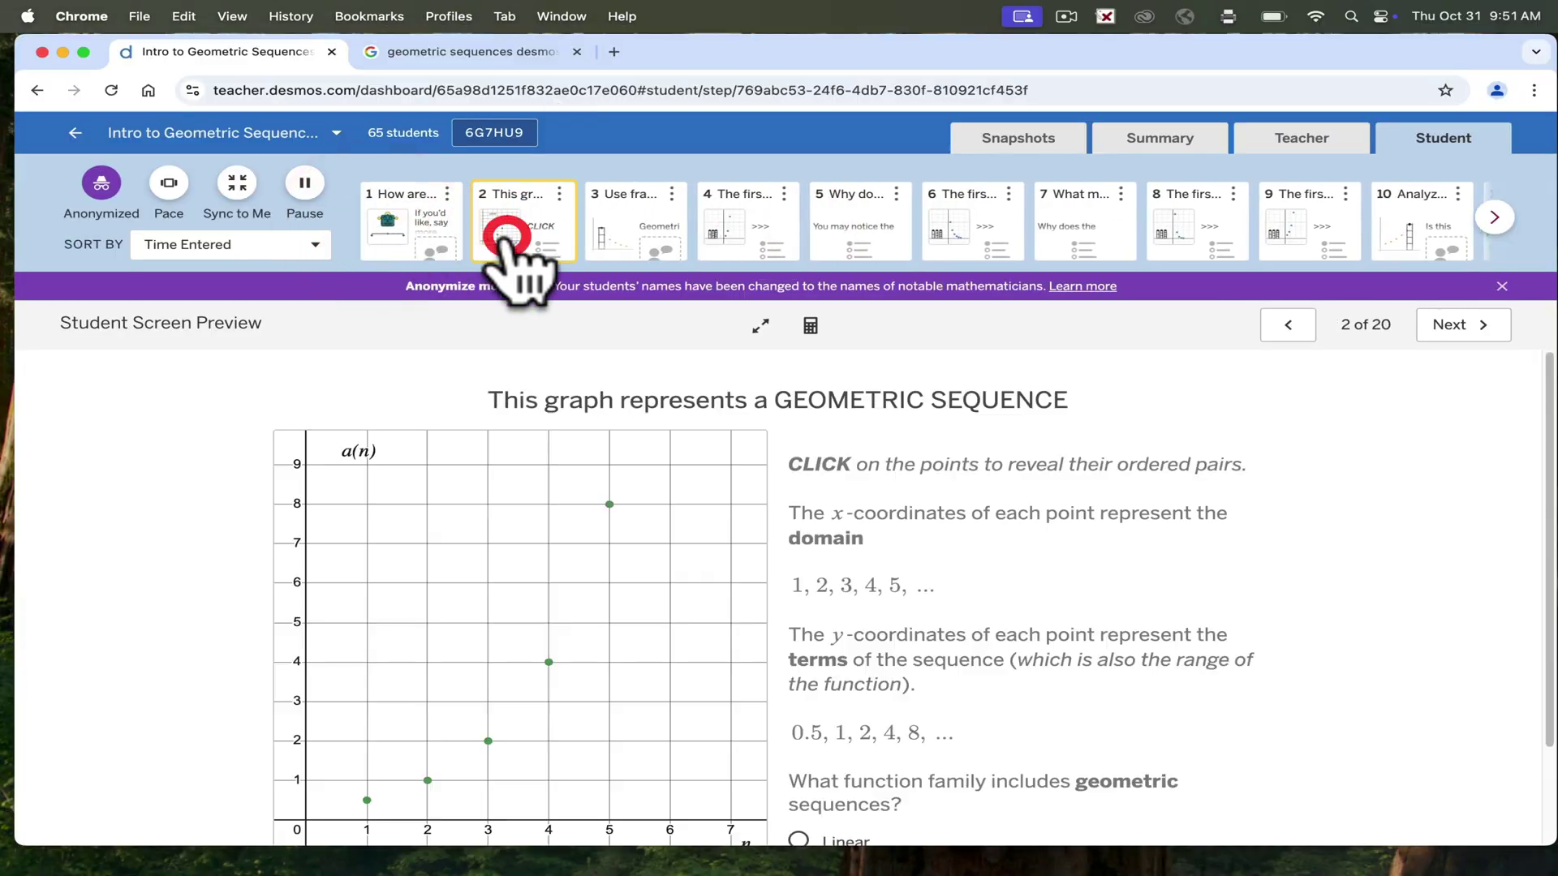
Step: Go from the class dashboard to preview screen 18 of 25 and open the graphing calculator
click(75, 133)
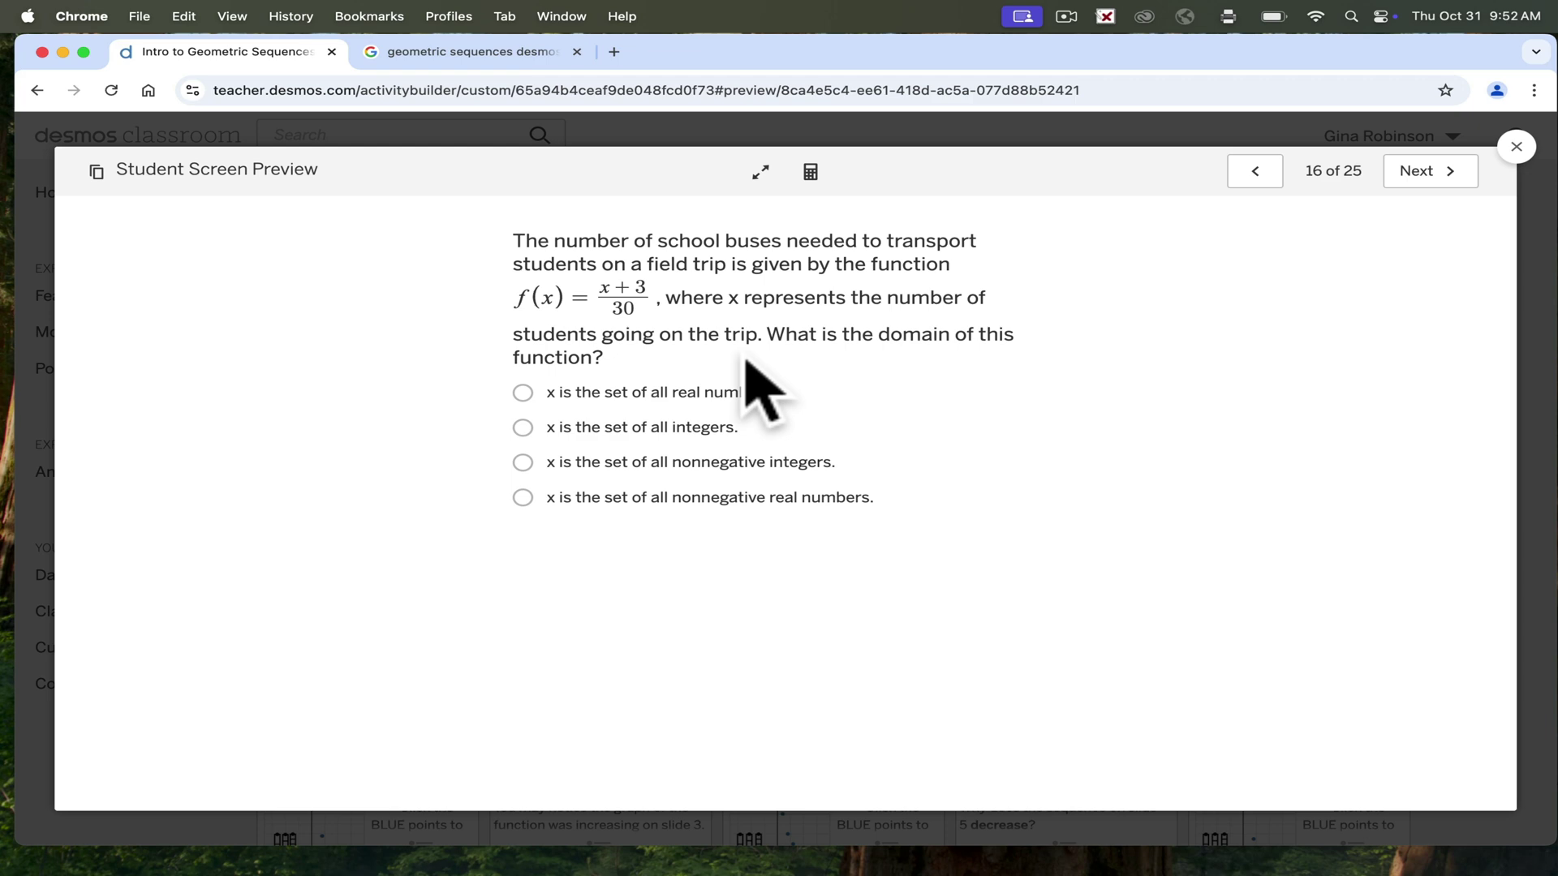
click(1420, 195)
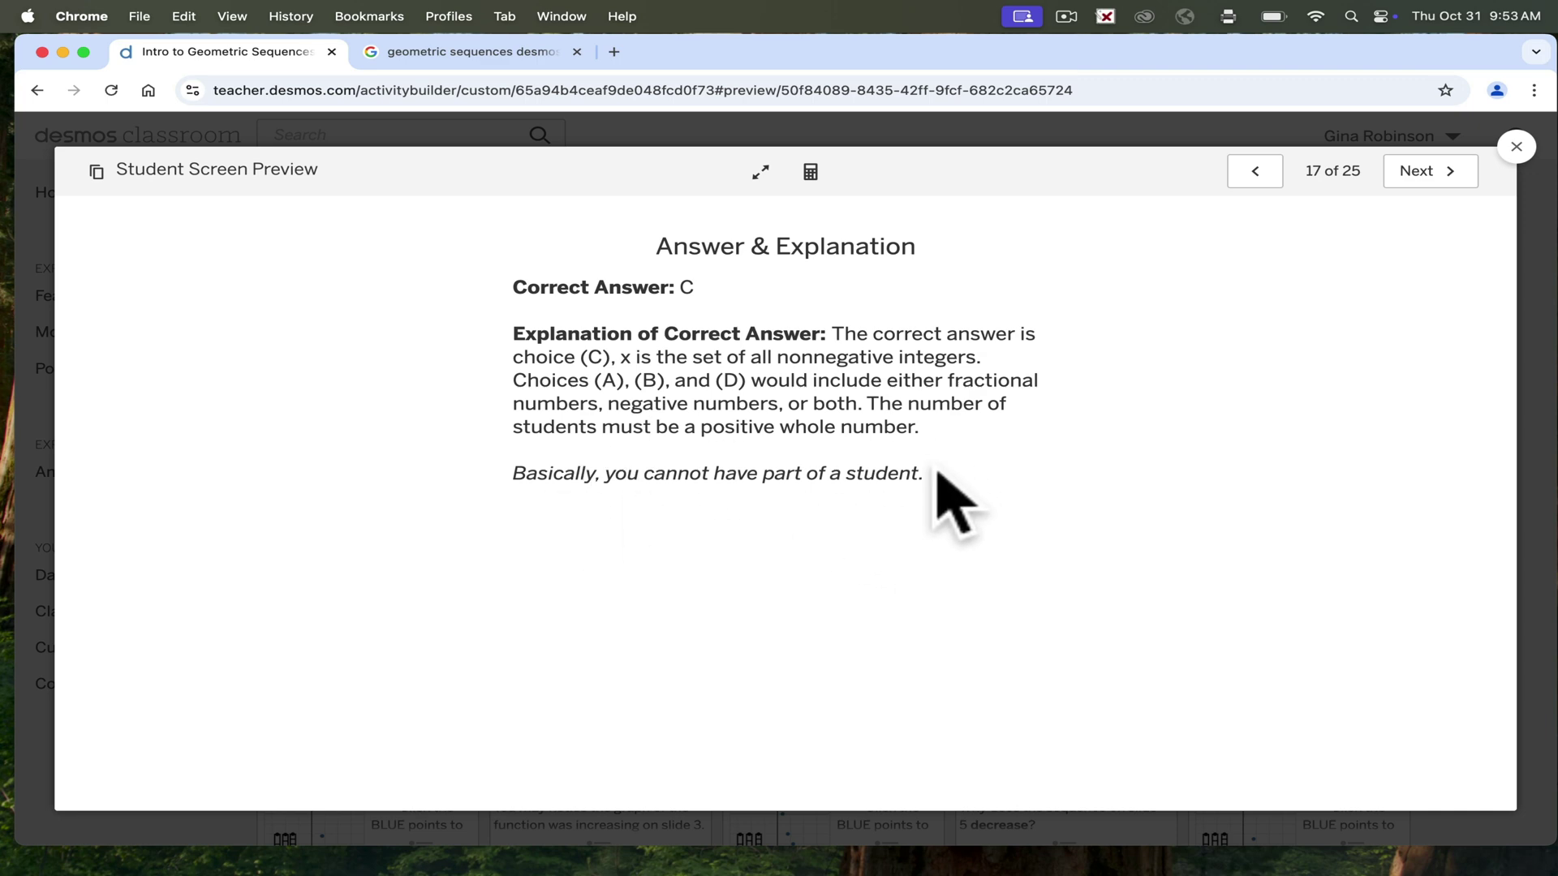
click(1425, 189)
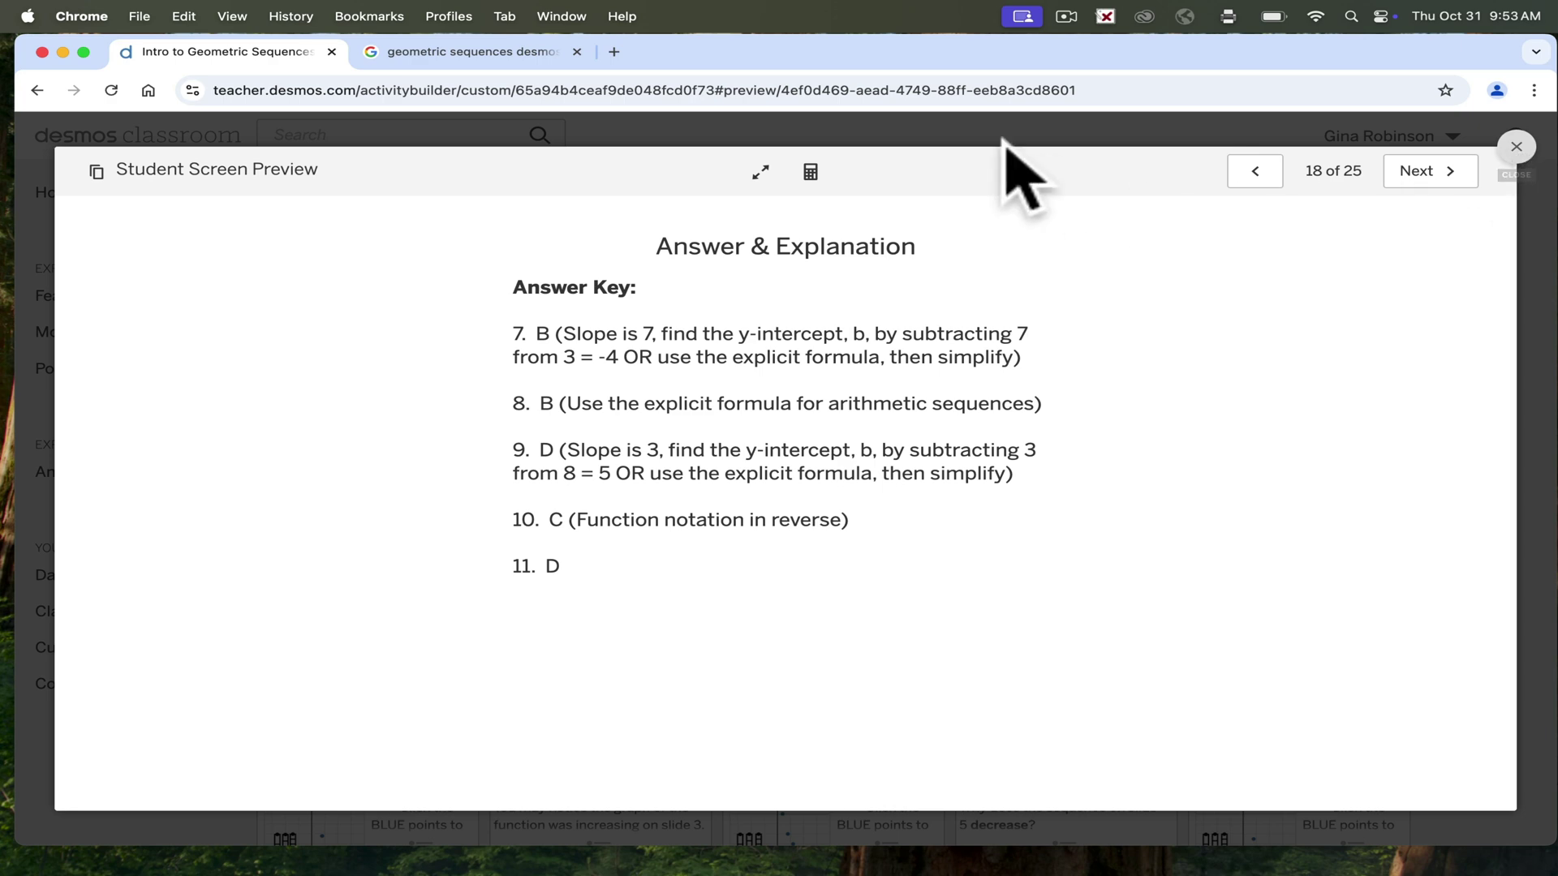
click(811, 171)
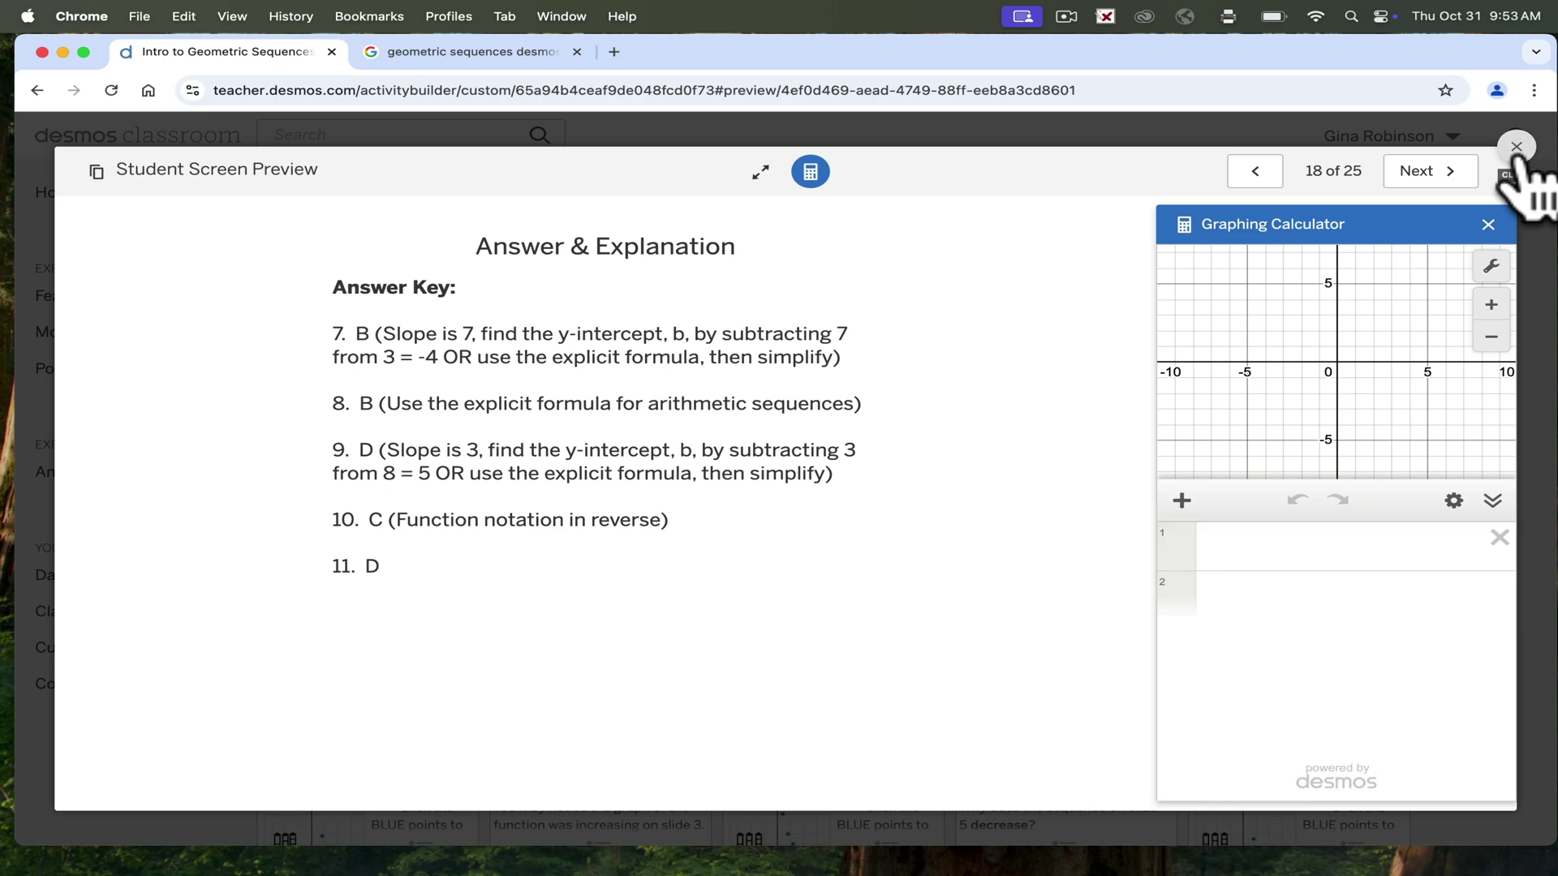
Step: Close the student screen preview and return to the activity page
click(1516, 147)
click(442, 666)
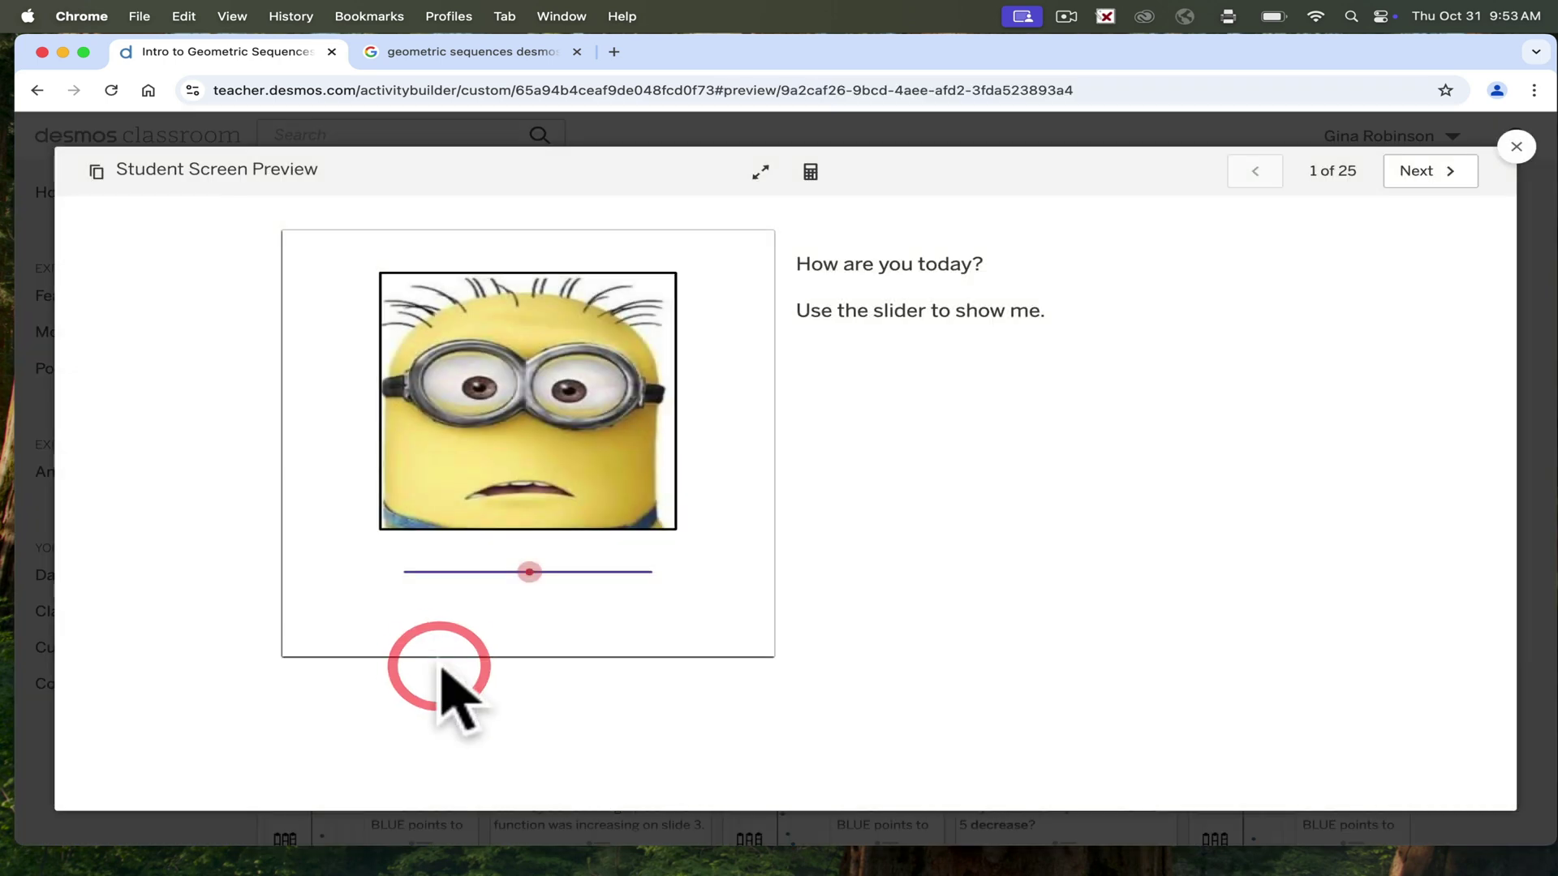
click(1514, 142)
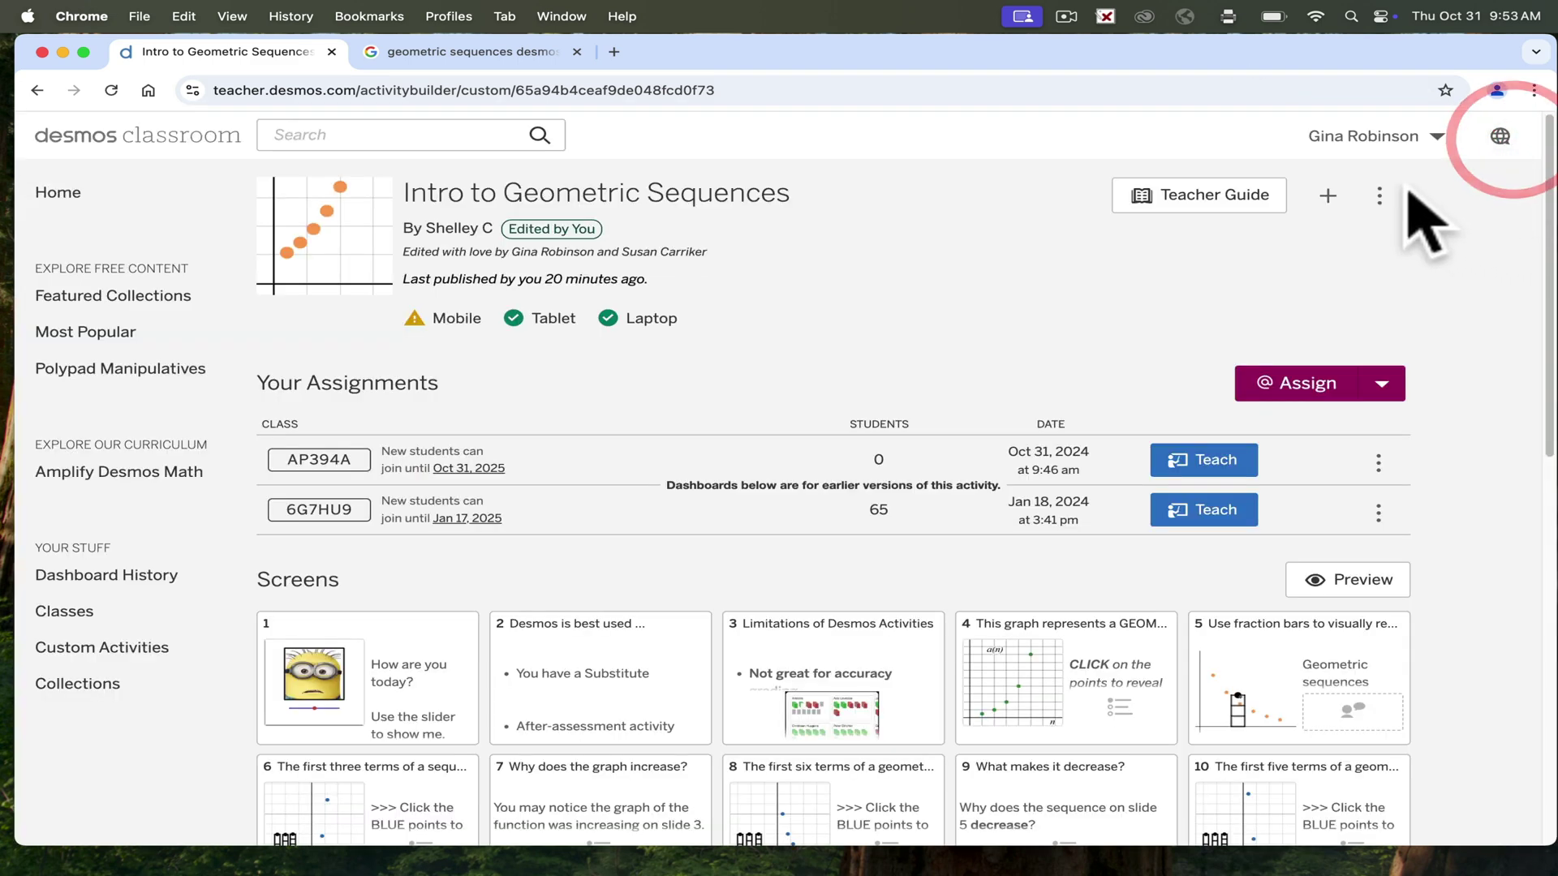
Step: Edit the activity and save its details with the Graphing calculator enabled
click(1380, 196)
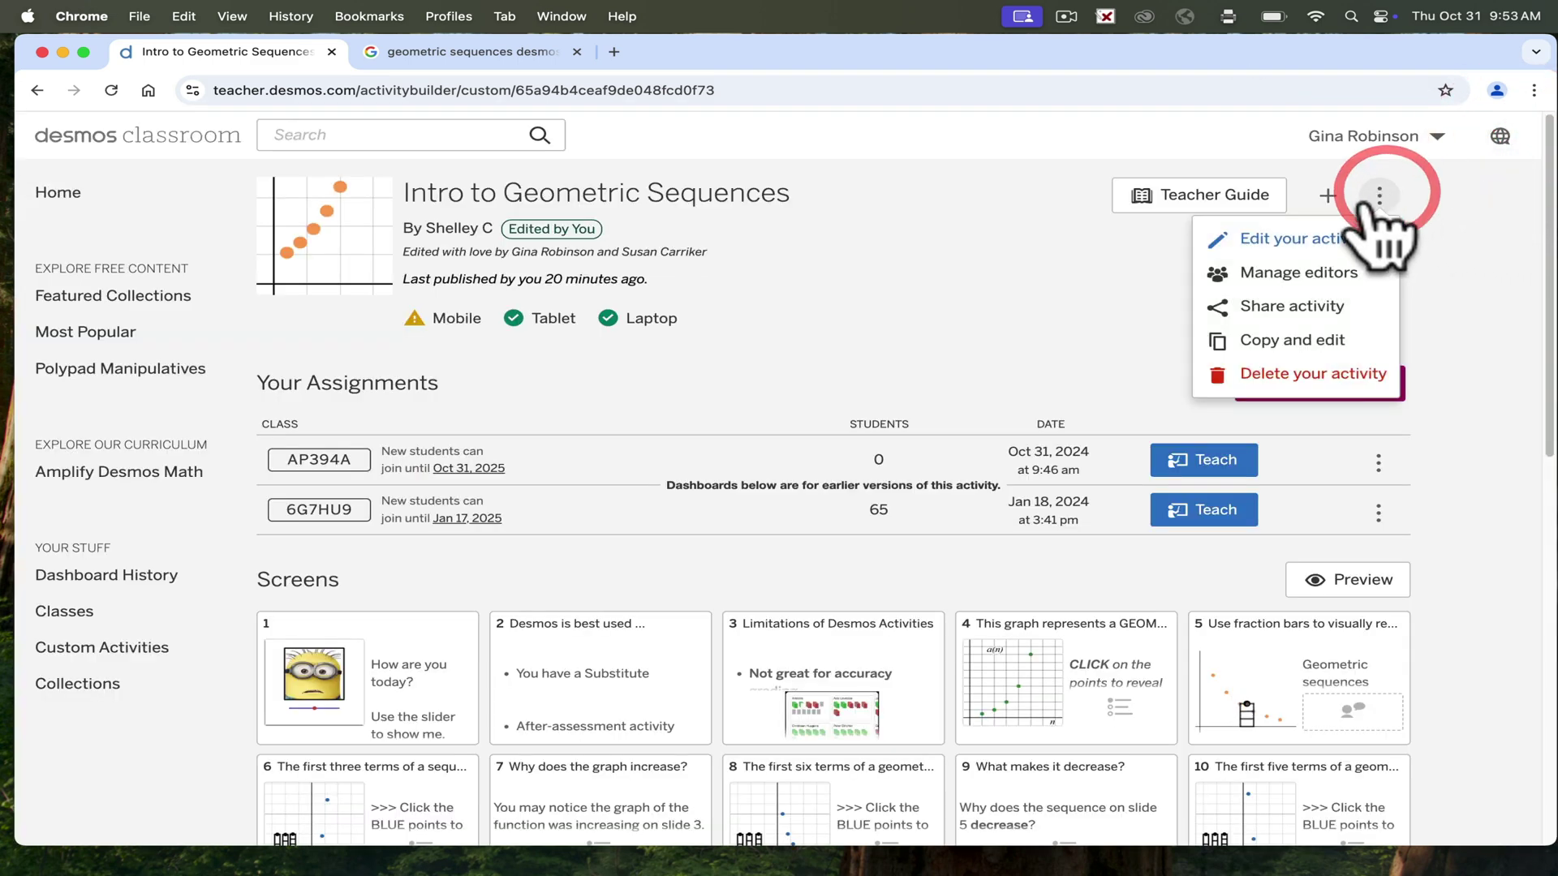
click(1311, 240)
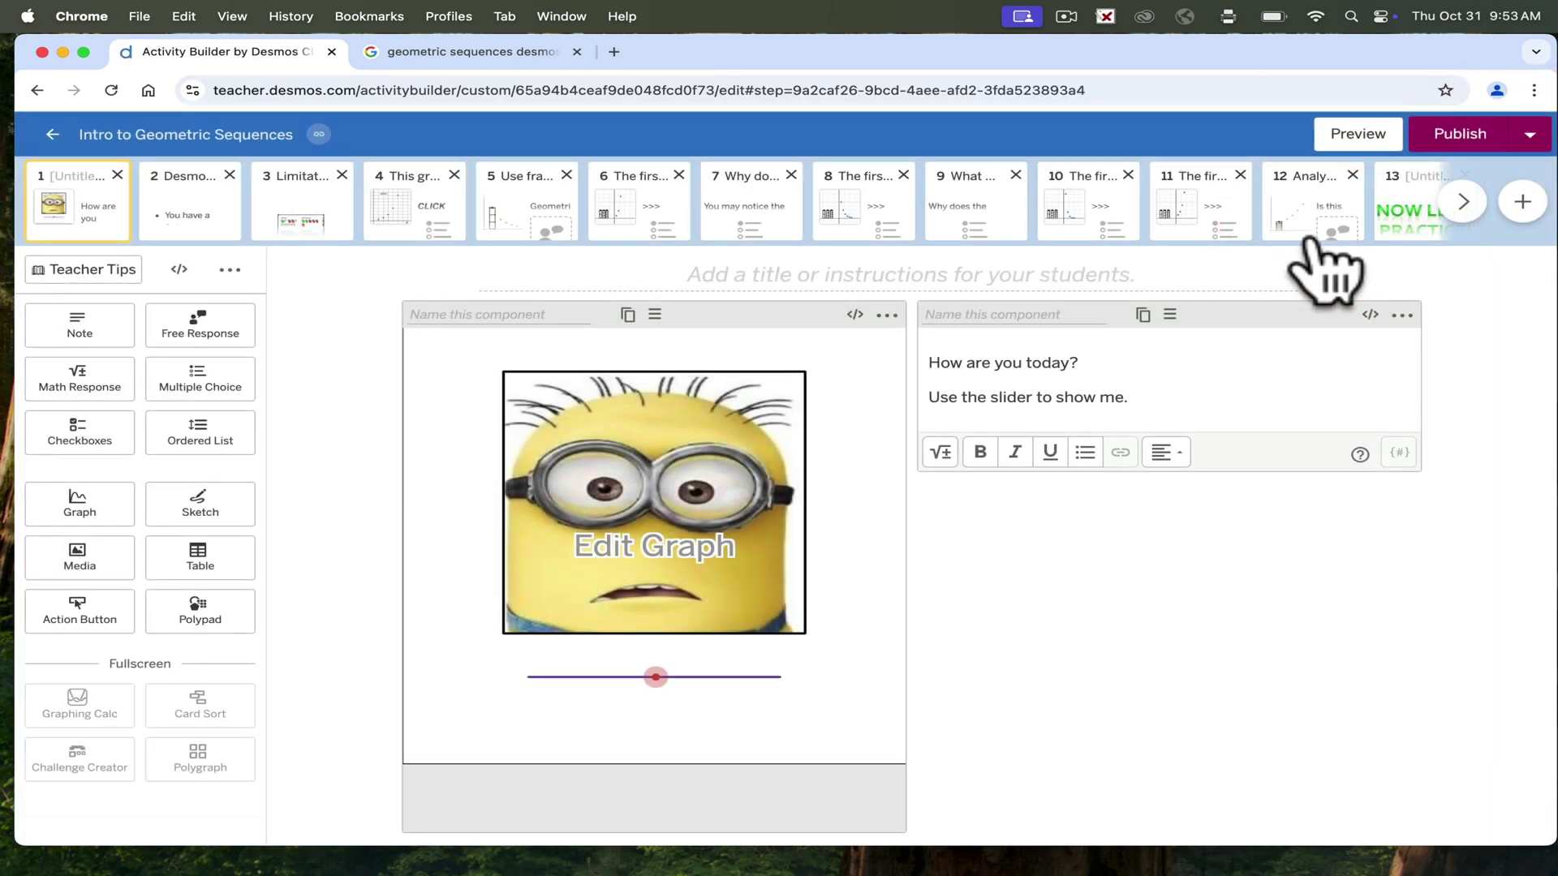
click(318, 134)
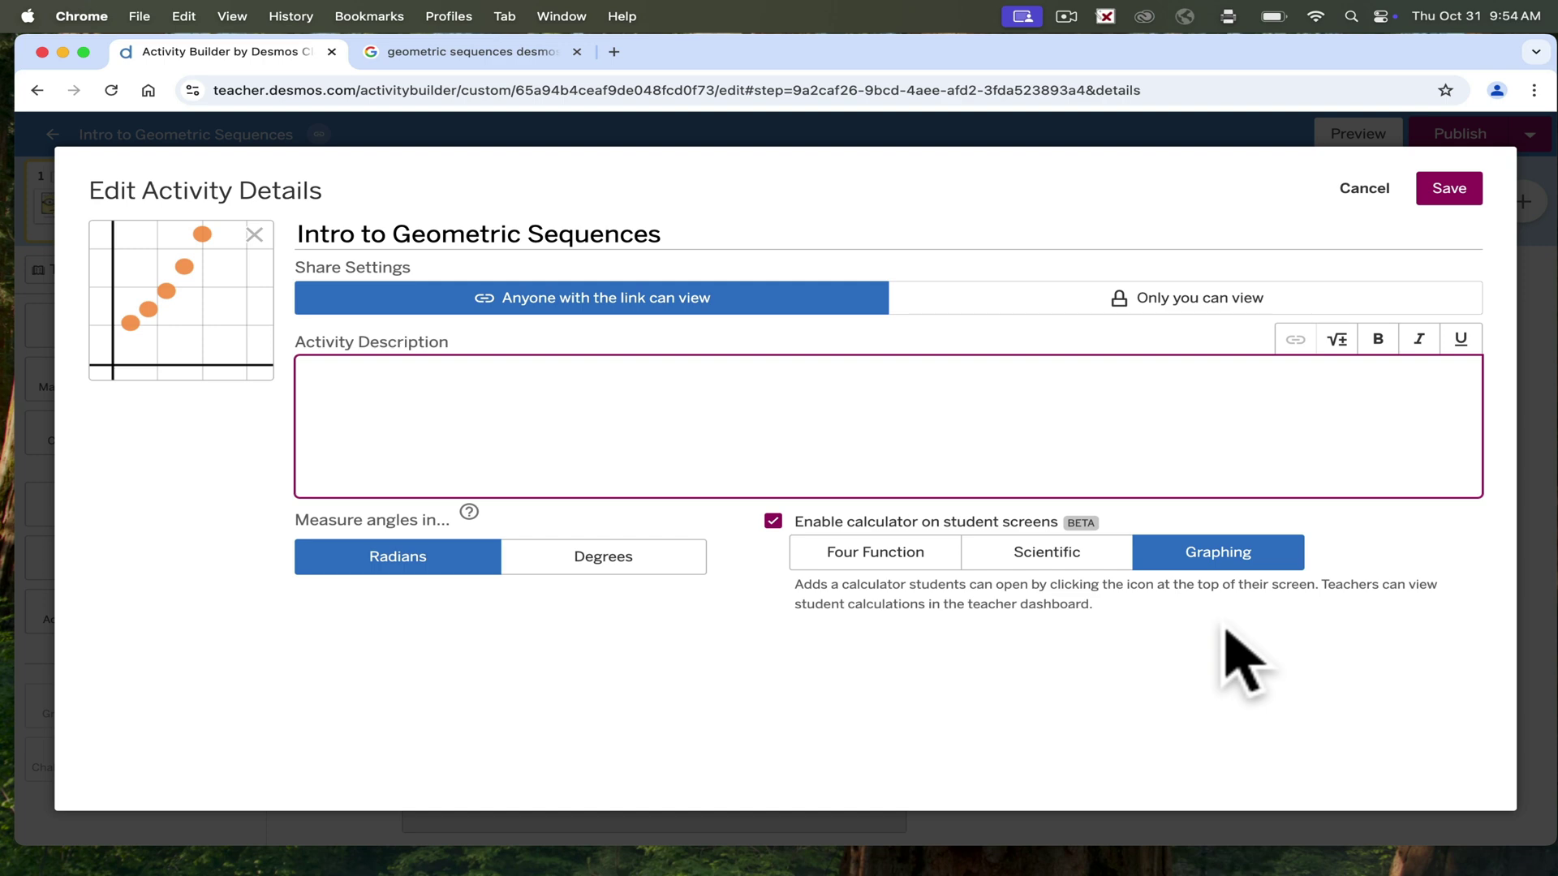
click(1453, 194)
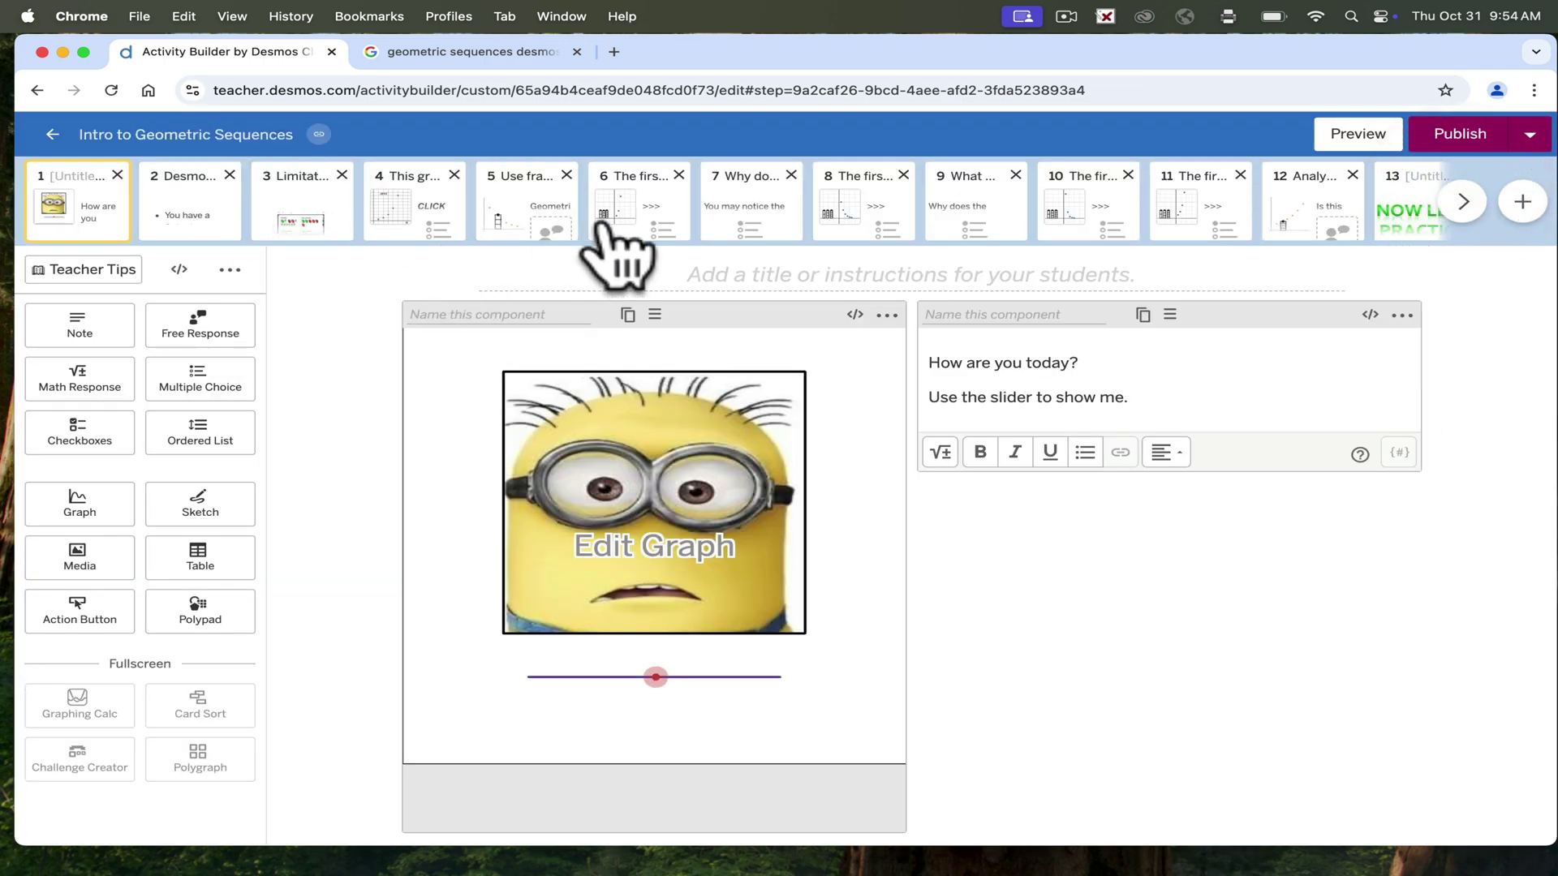
Step: Preview screen 7, 'Why does the graph increase?', and confirm the graphing calculator opens
click(741, 224)
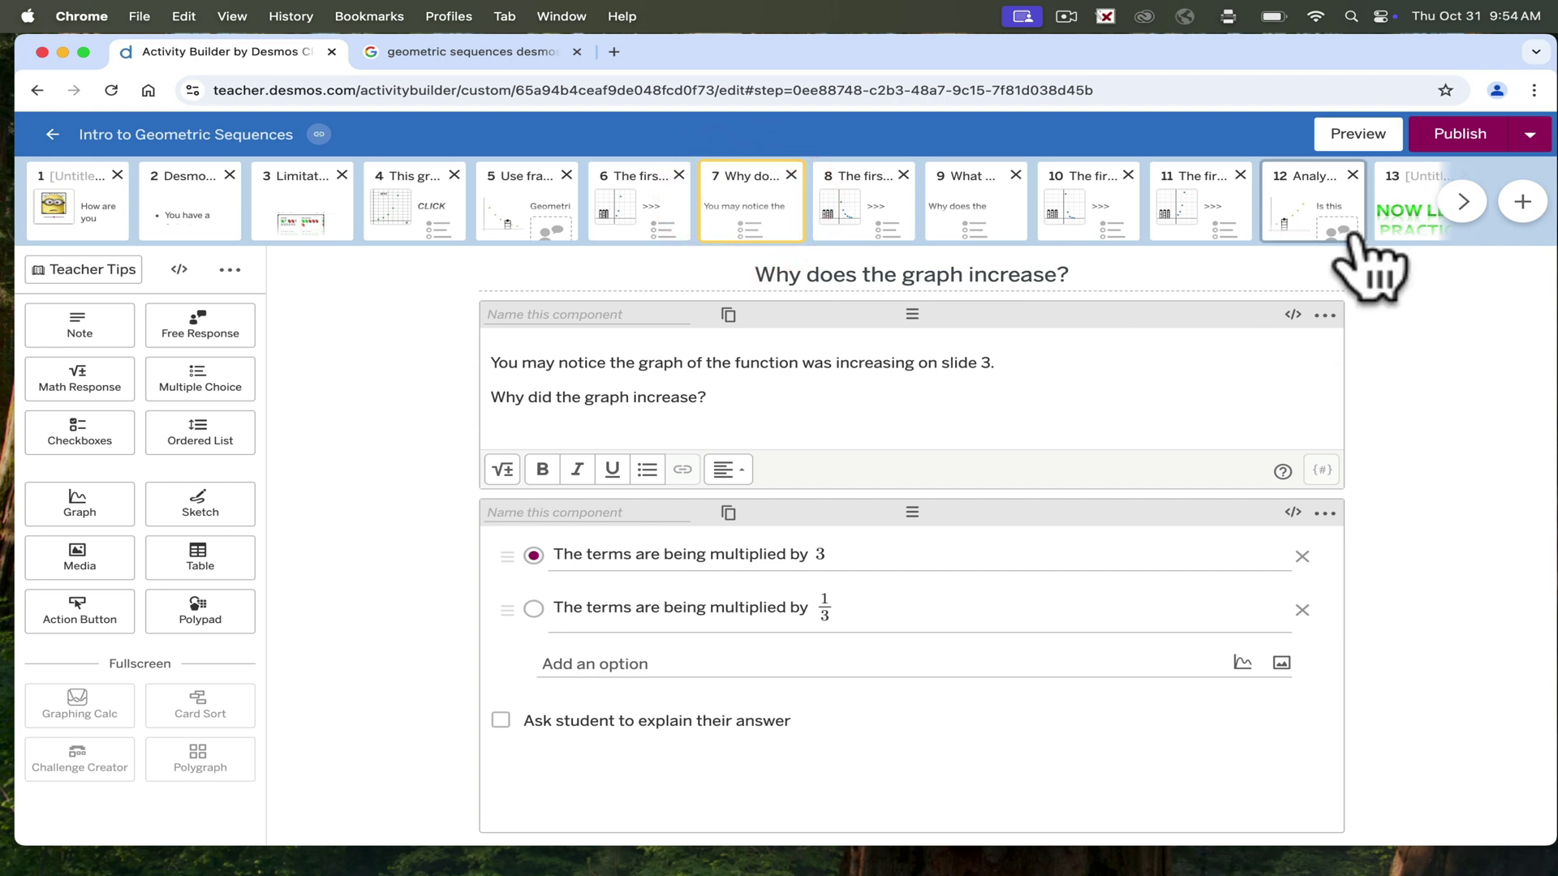
click(1376, 136)
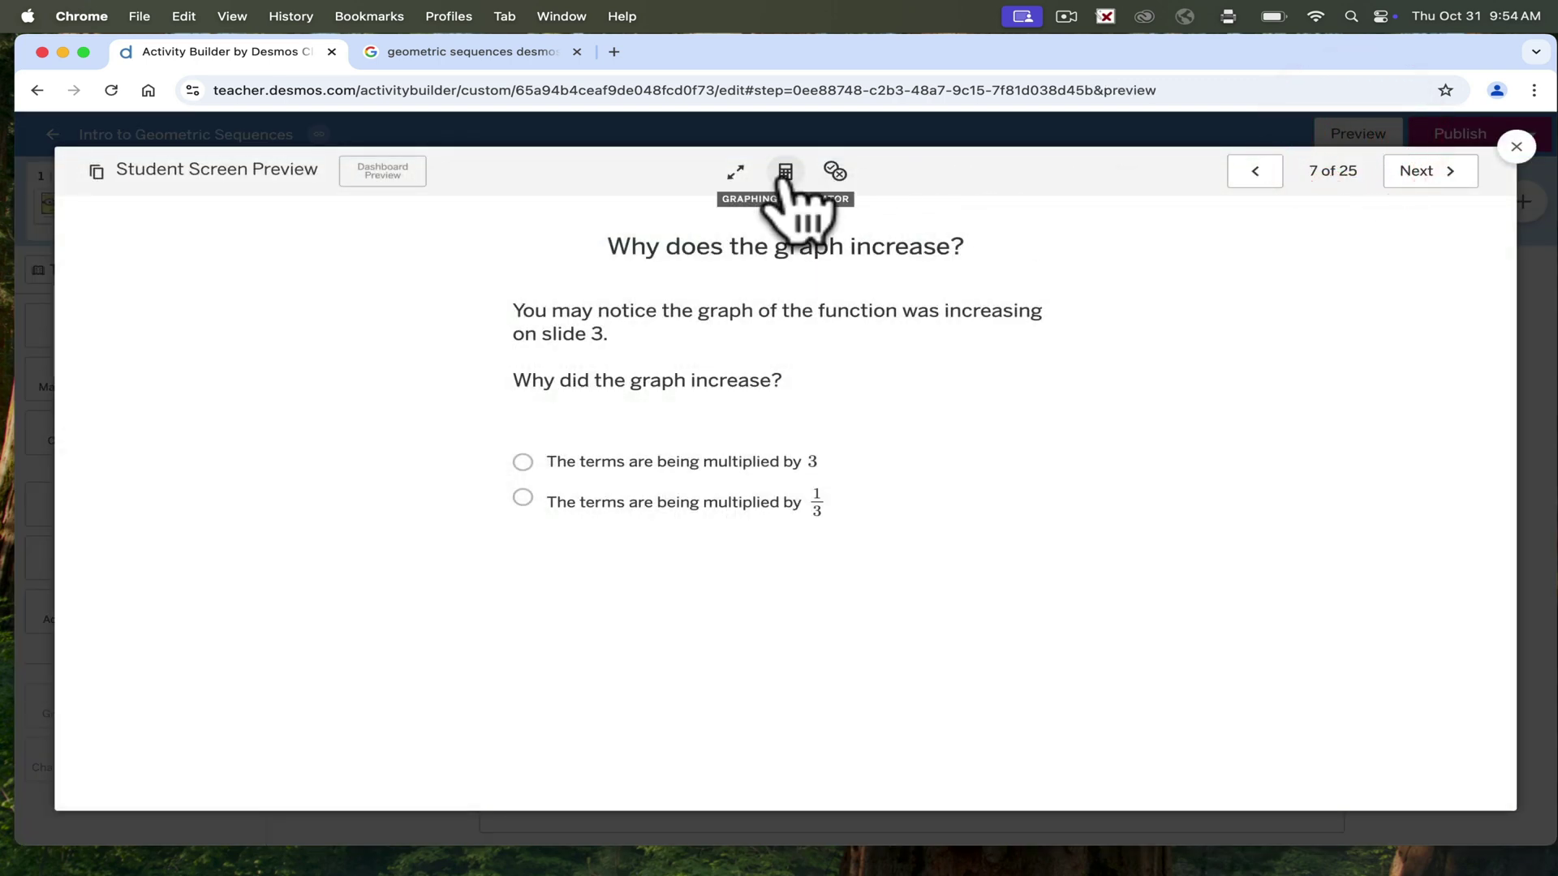
click(785, 172)
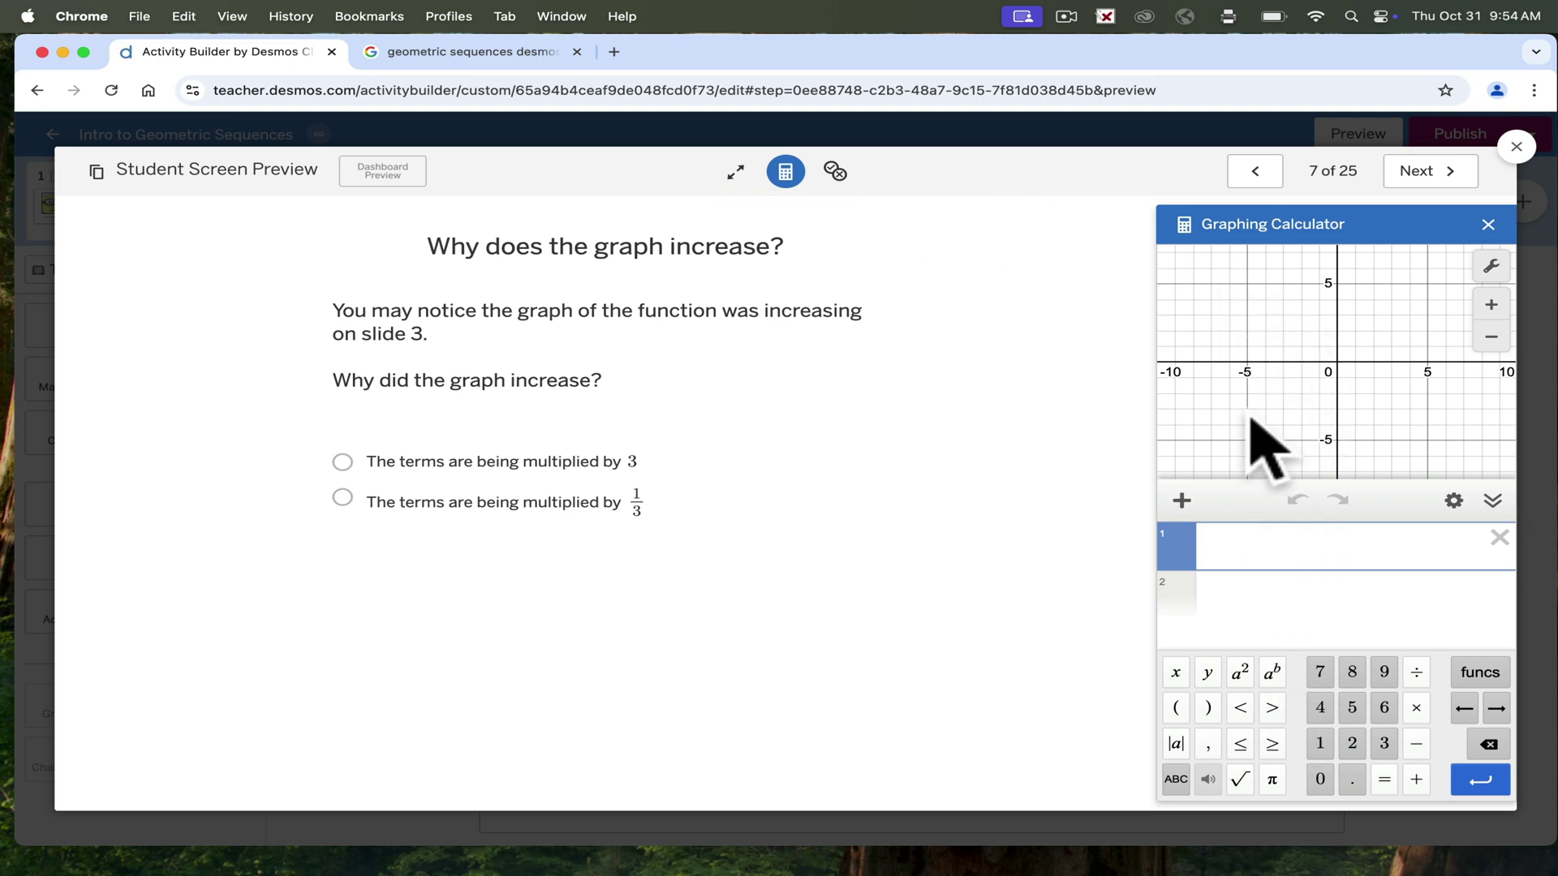
click(1517, 148)
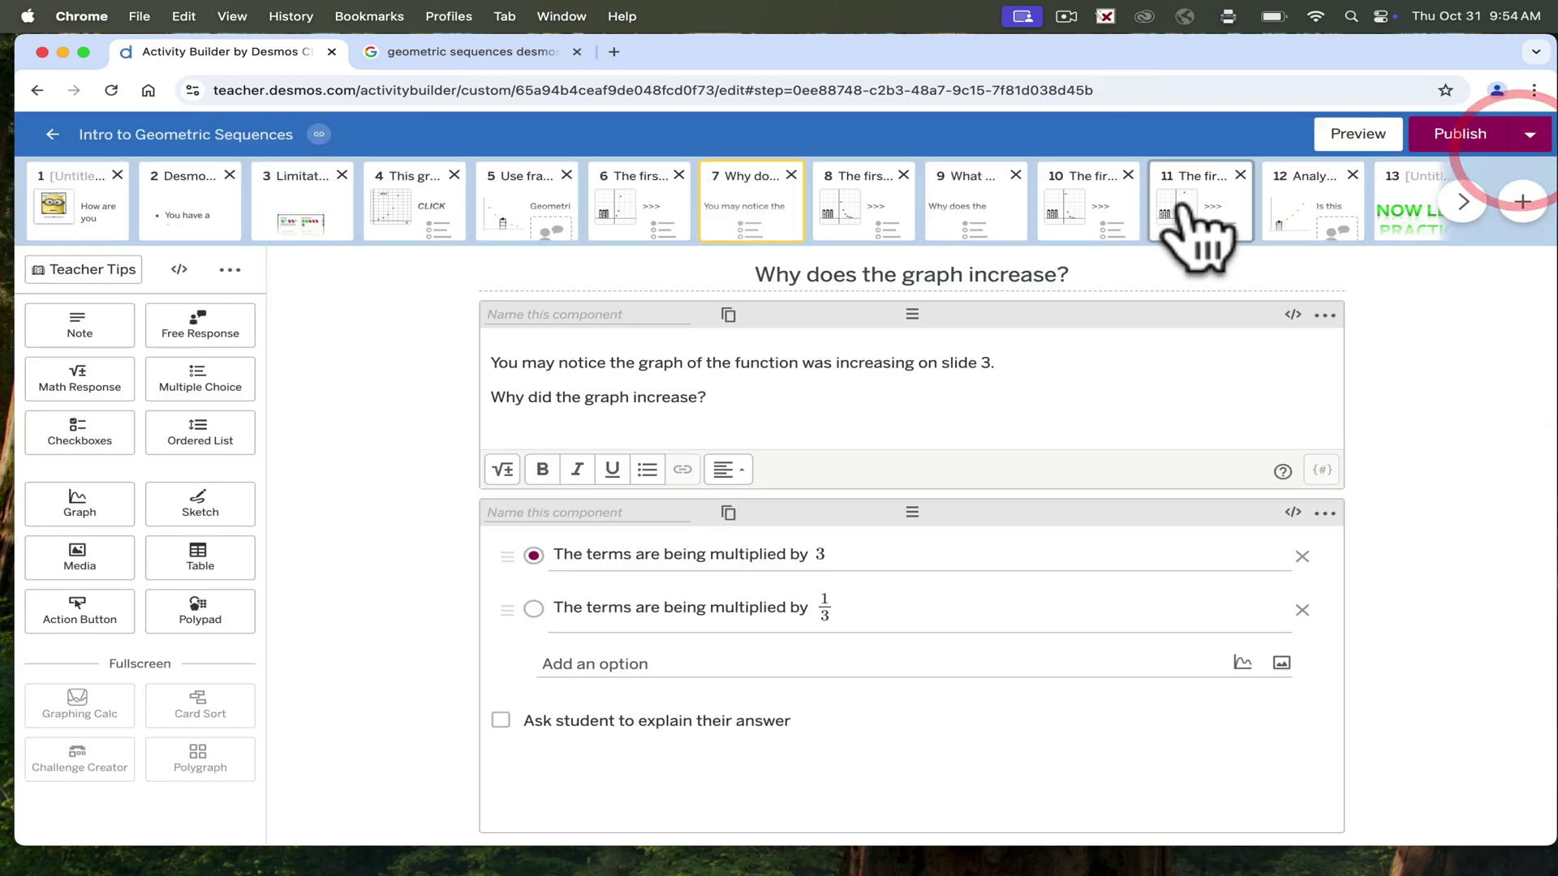
Step: Scroll the screen list and open screen 15 with the sequence table
click(1465, 205)
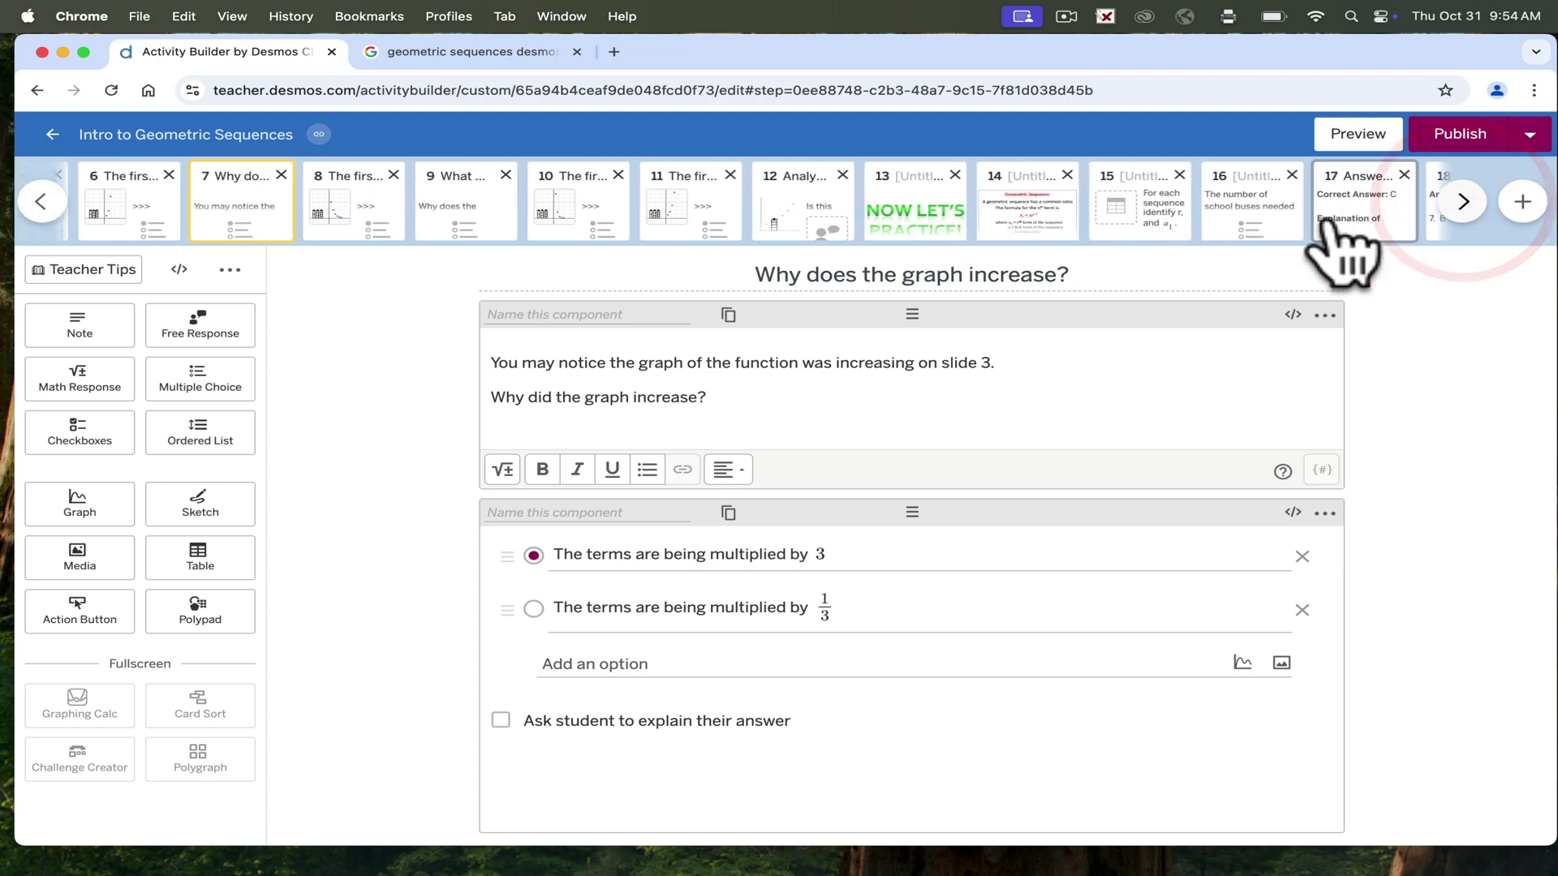
click(1256, 226)
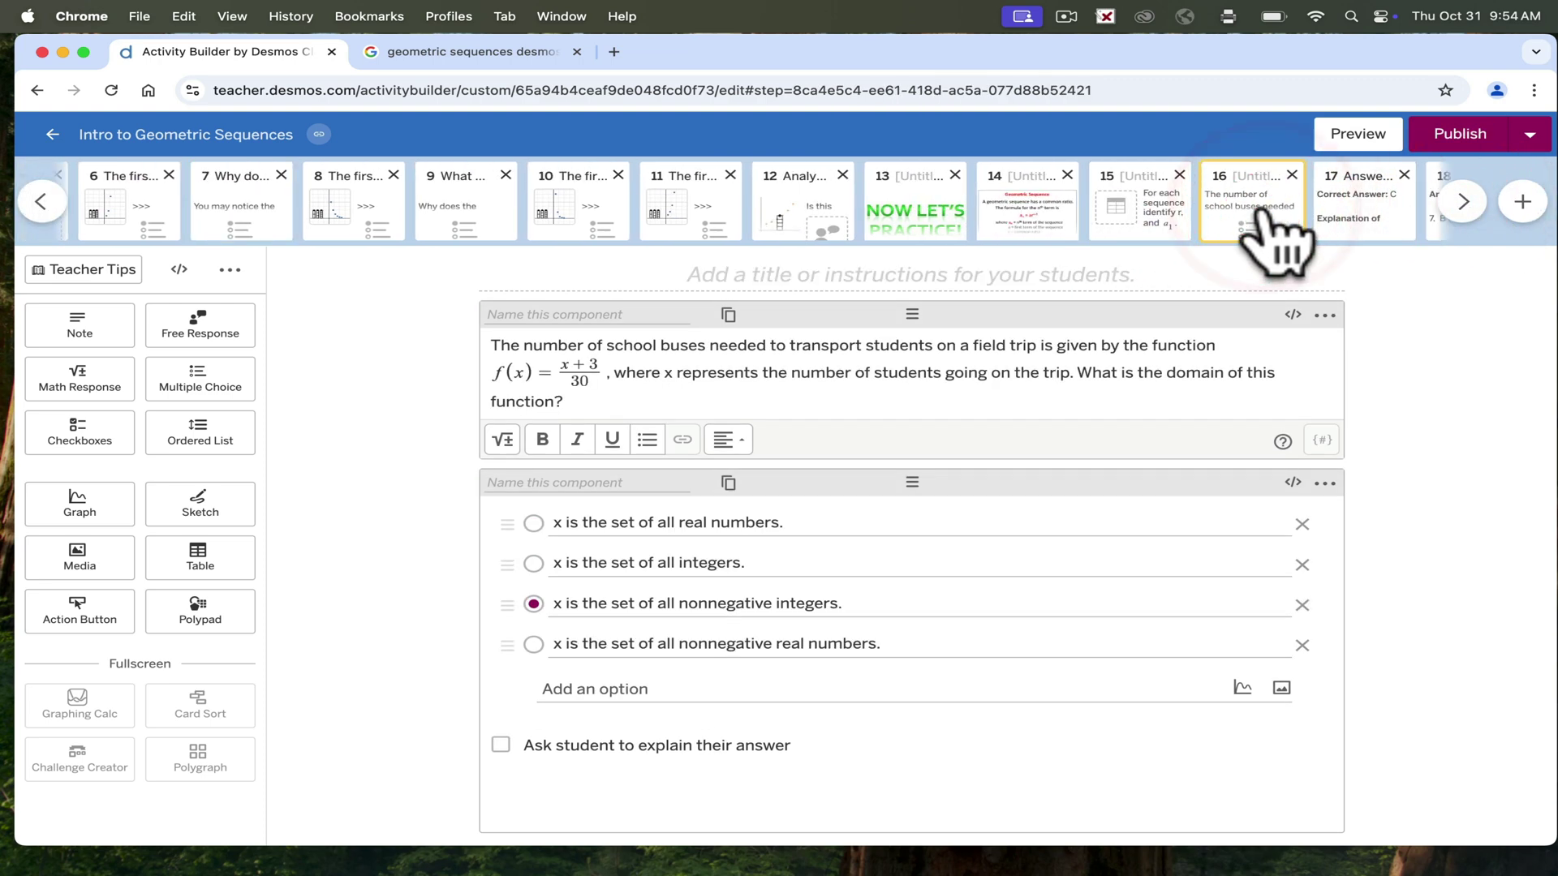
click(1149, 210)
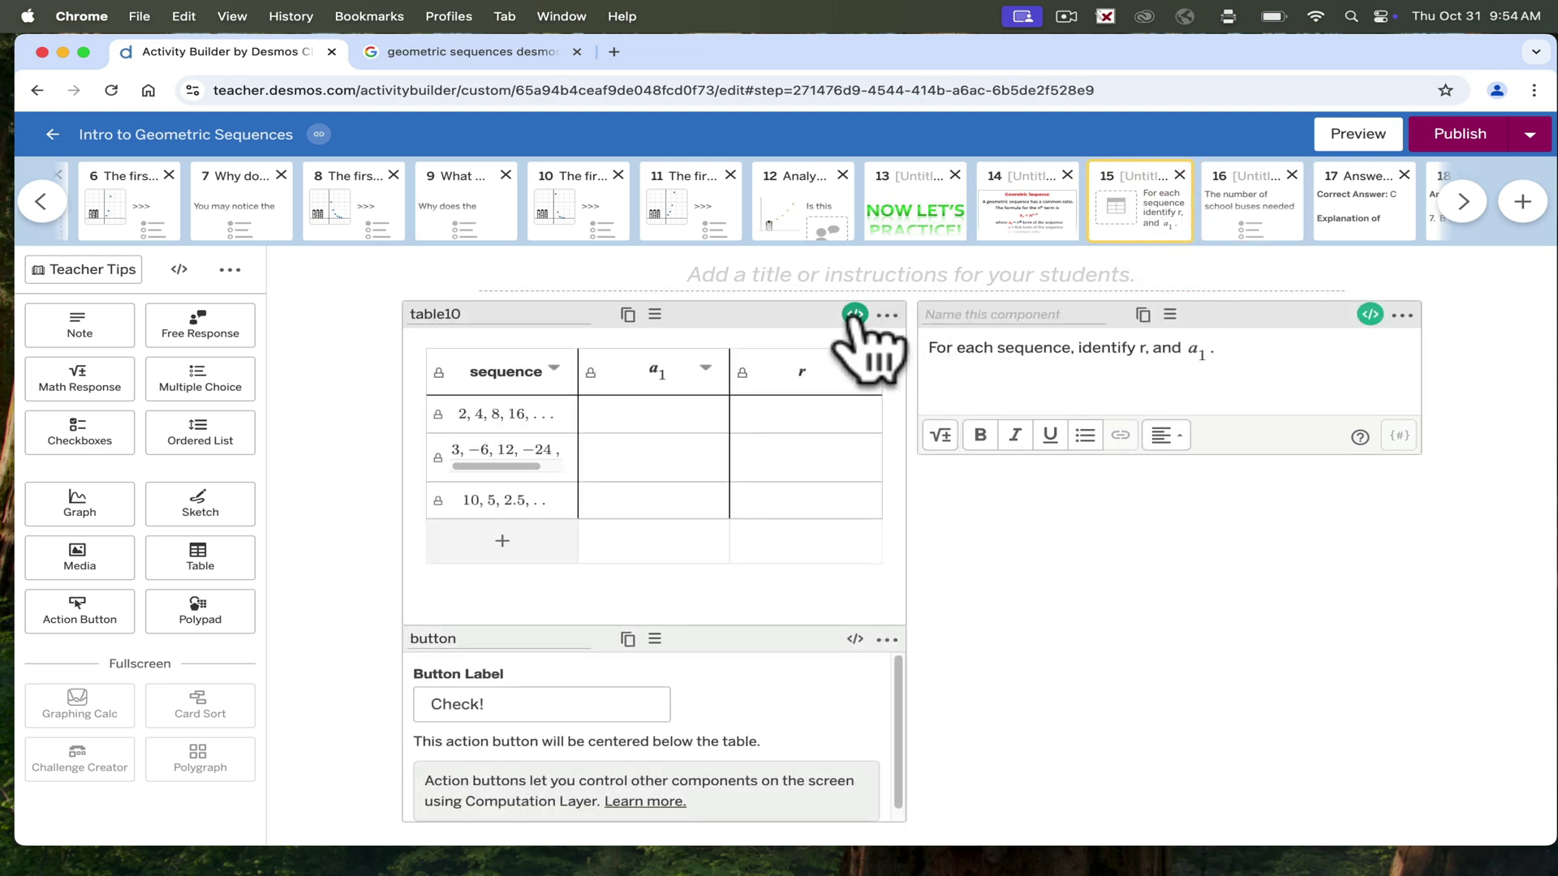
drag(883, 316, 1250, 263)
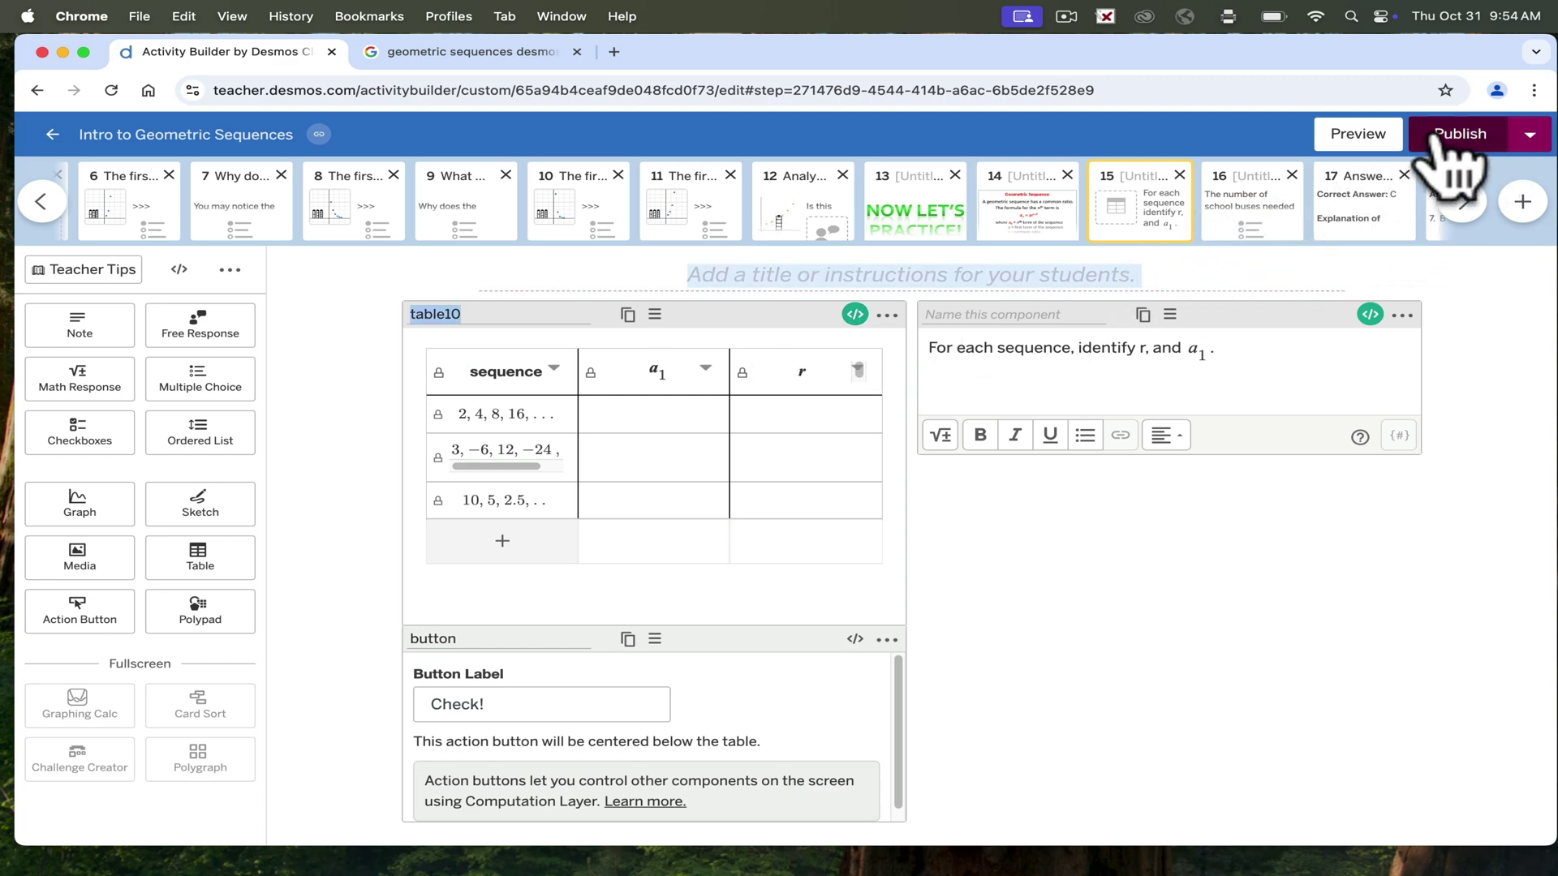
Step: Review the table's self-checking Computation Layer script, scrolling through it before closing
click(856, 314)
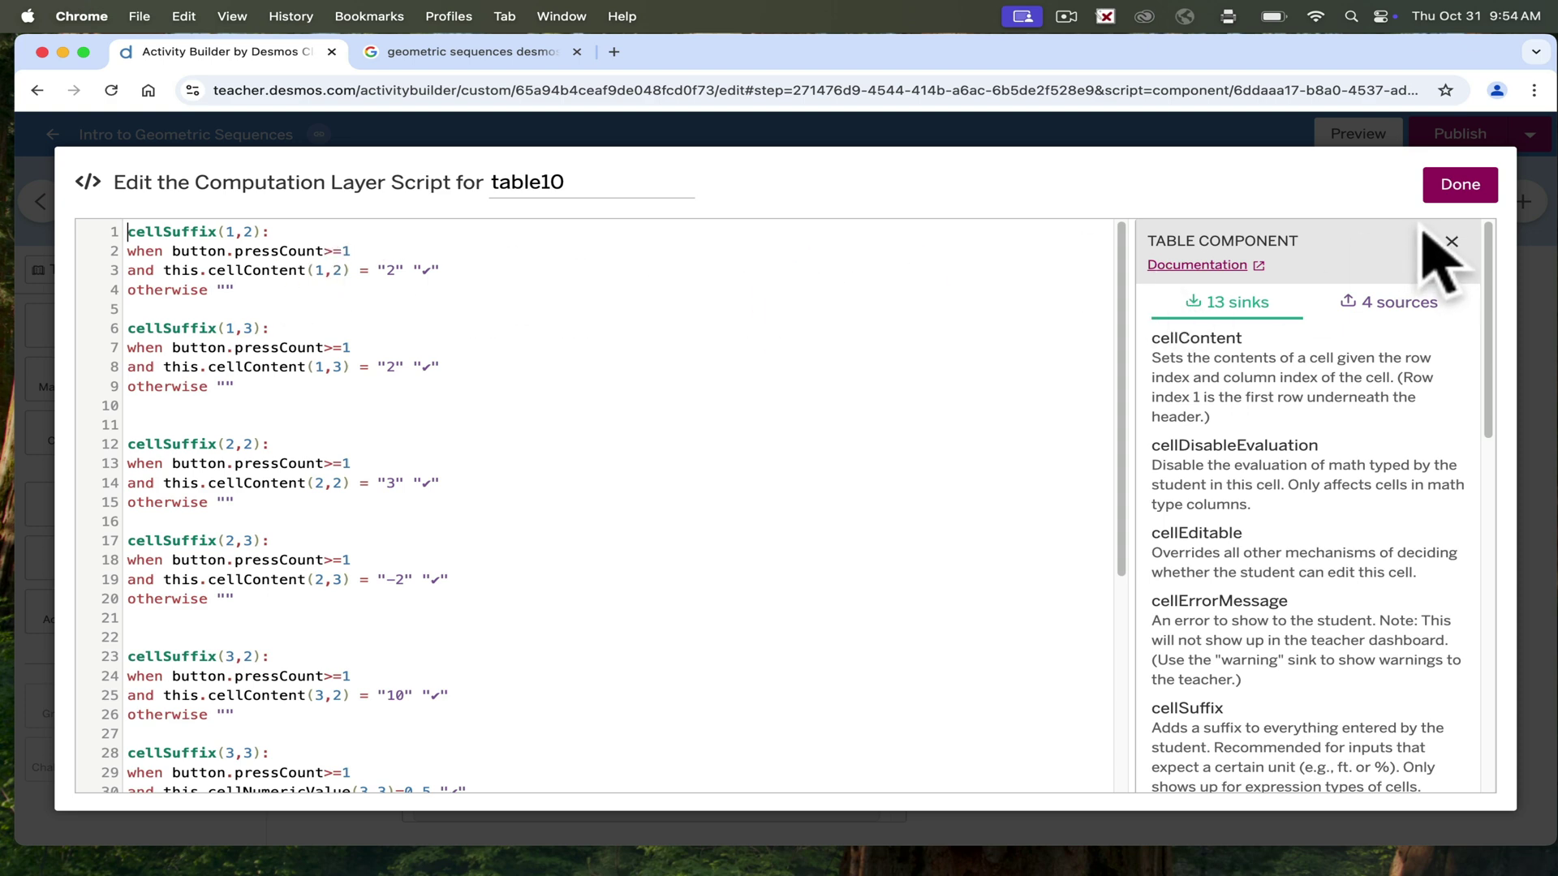
click(1449, 192)
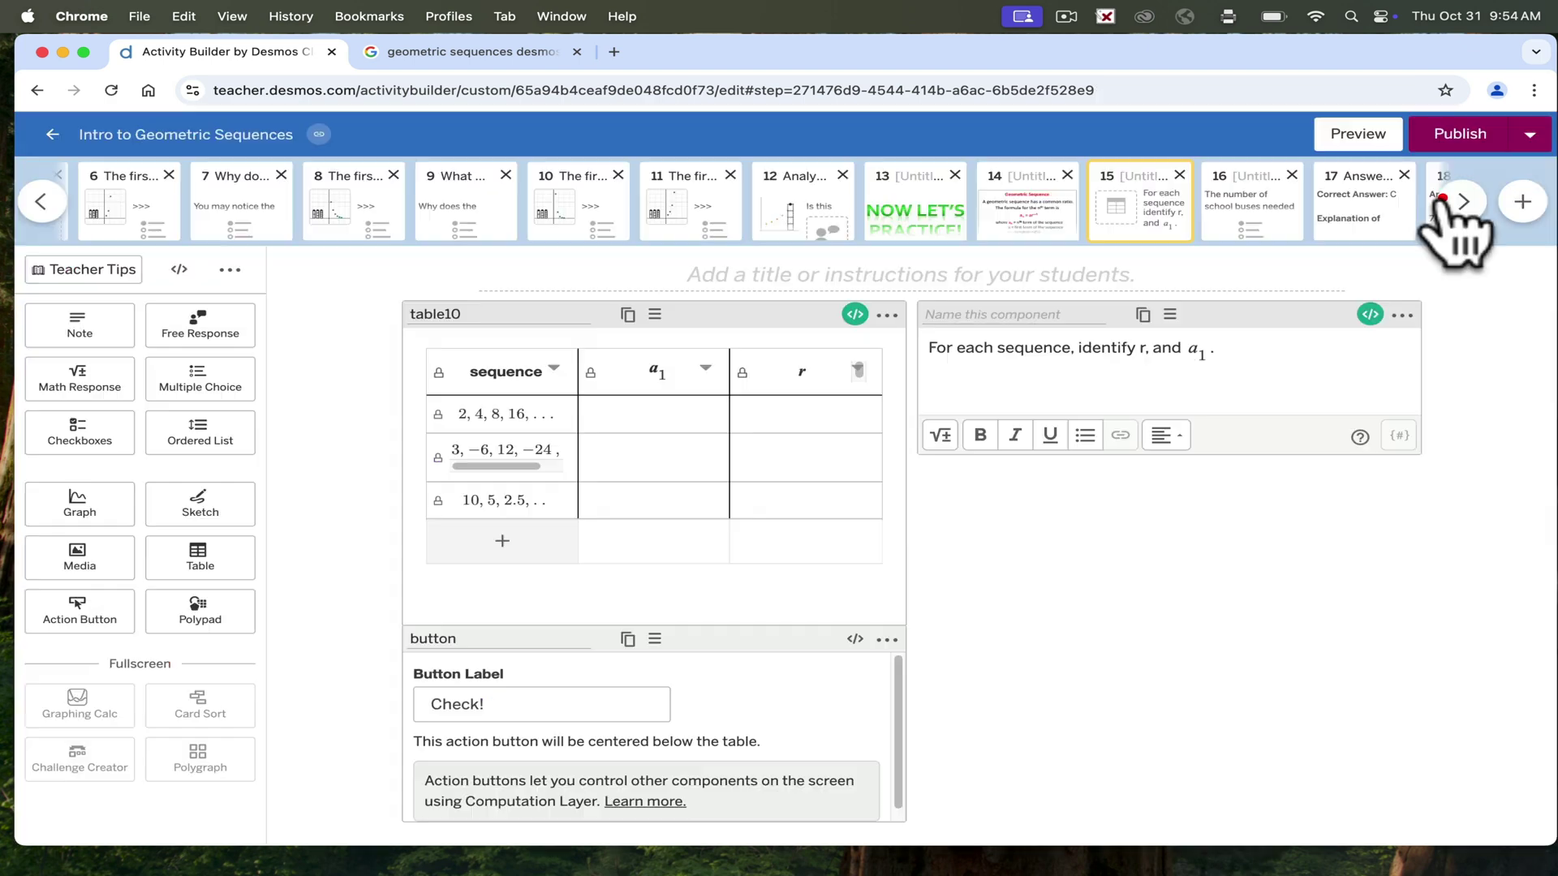
click(854, 316)
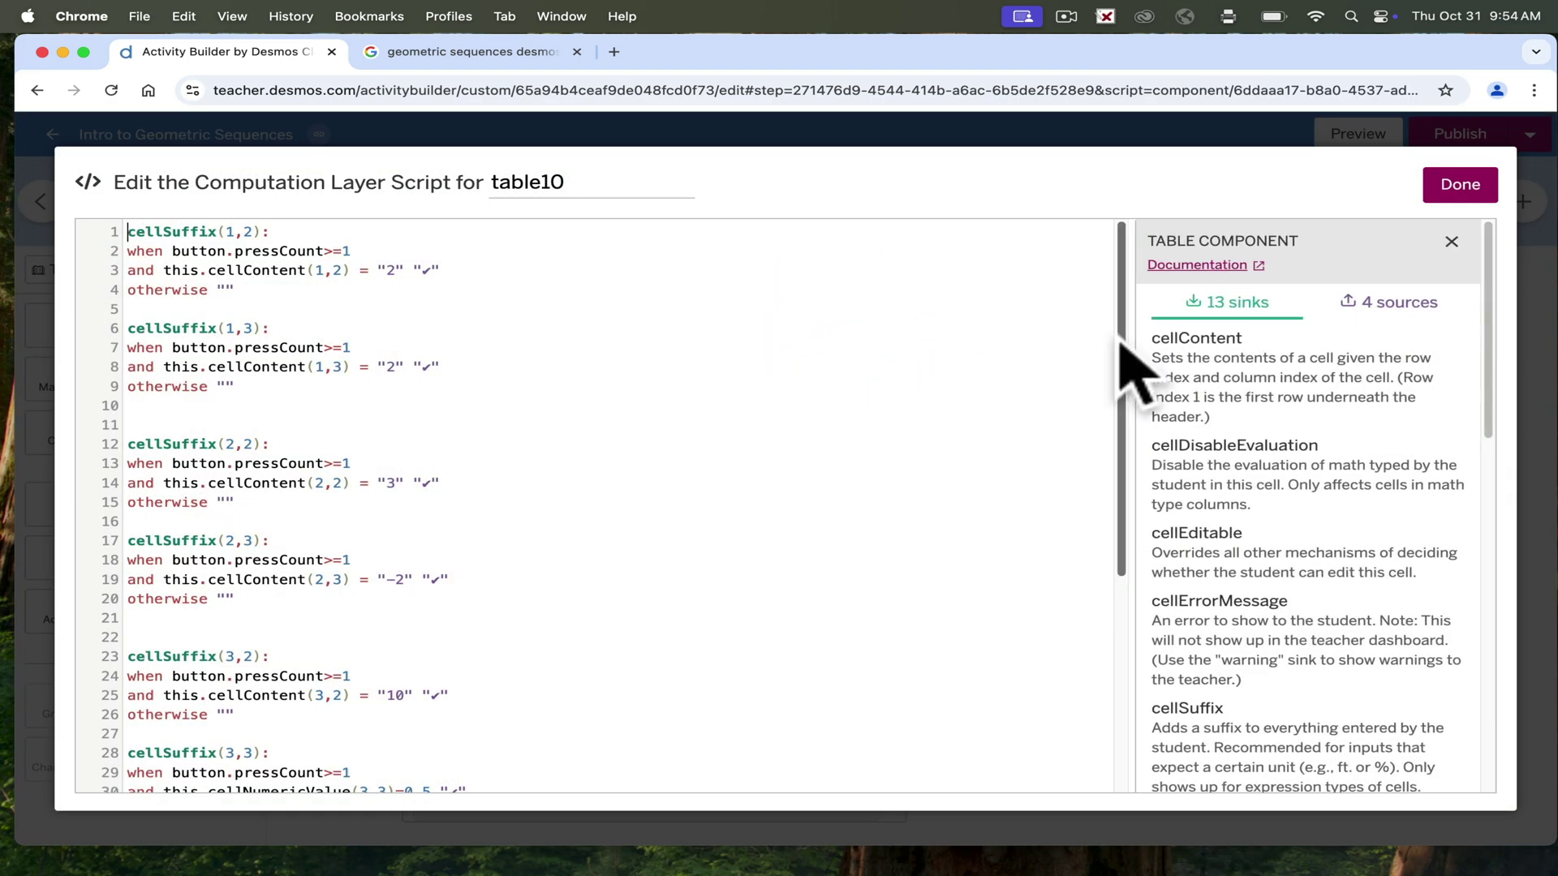
drag(1120, 343, 1144, 280)
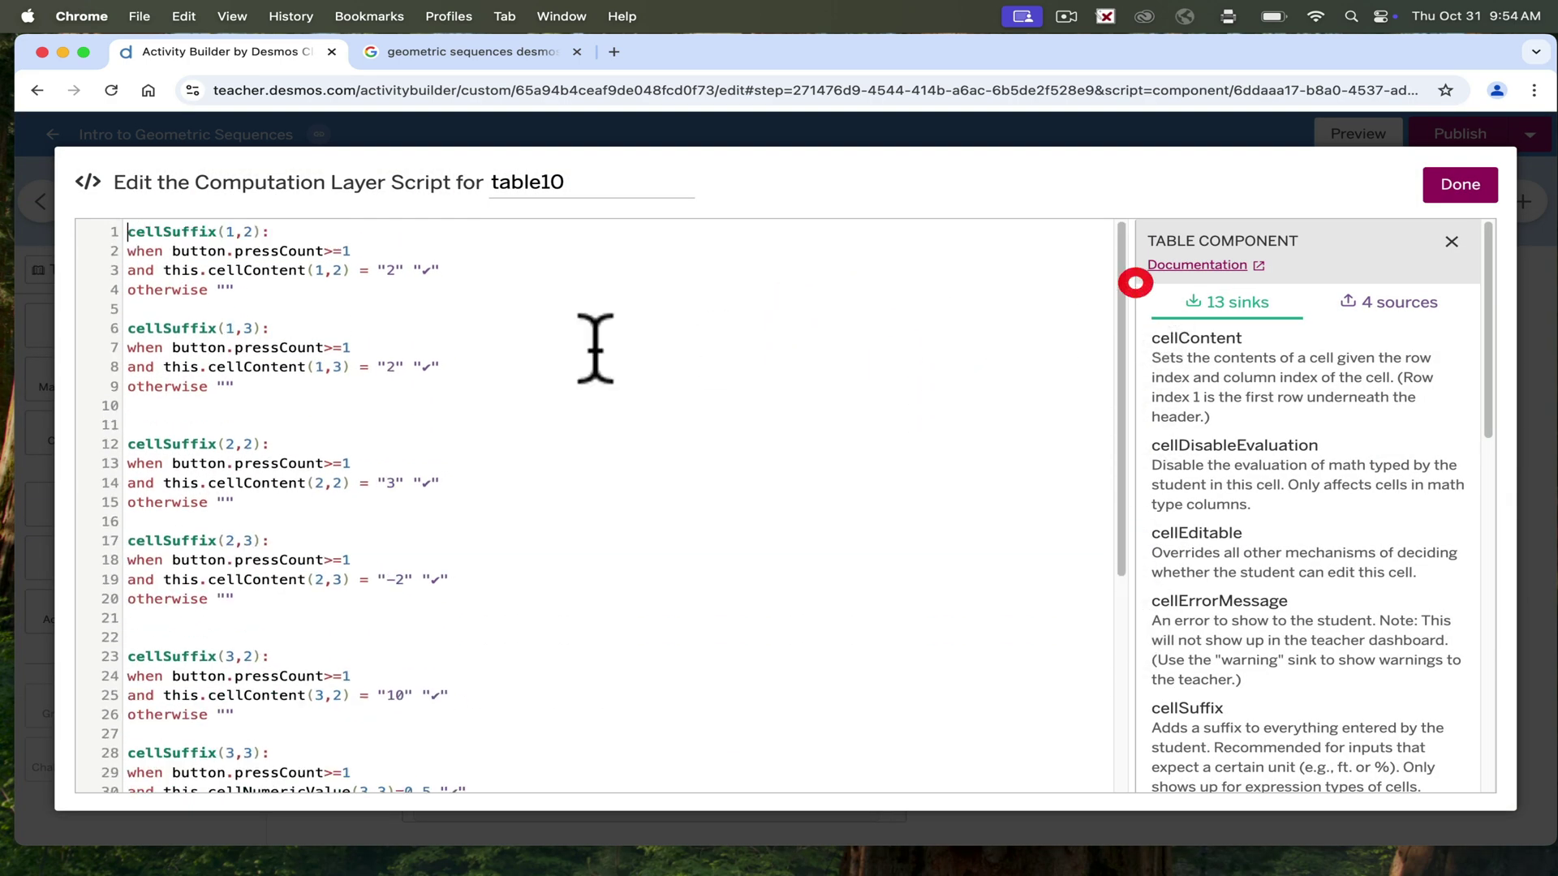
click(1458, 185)
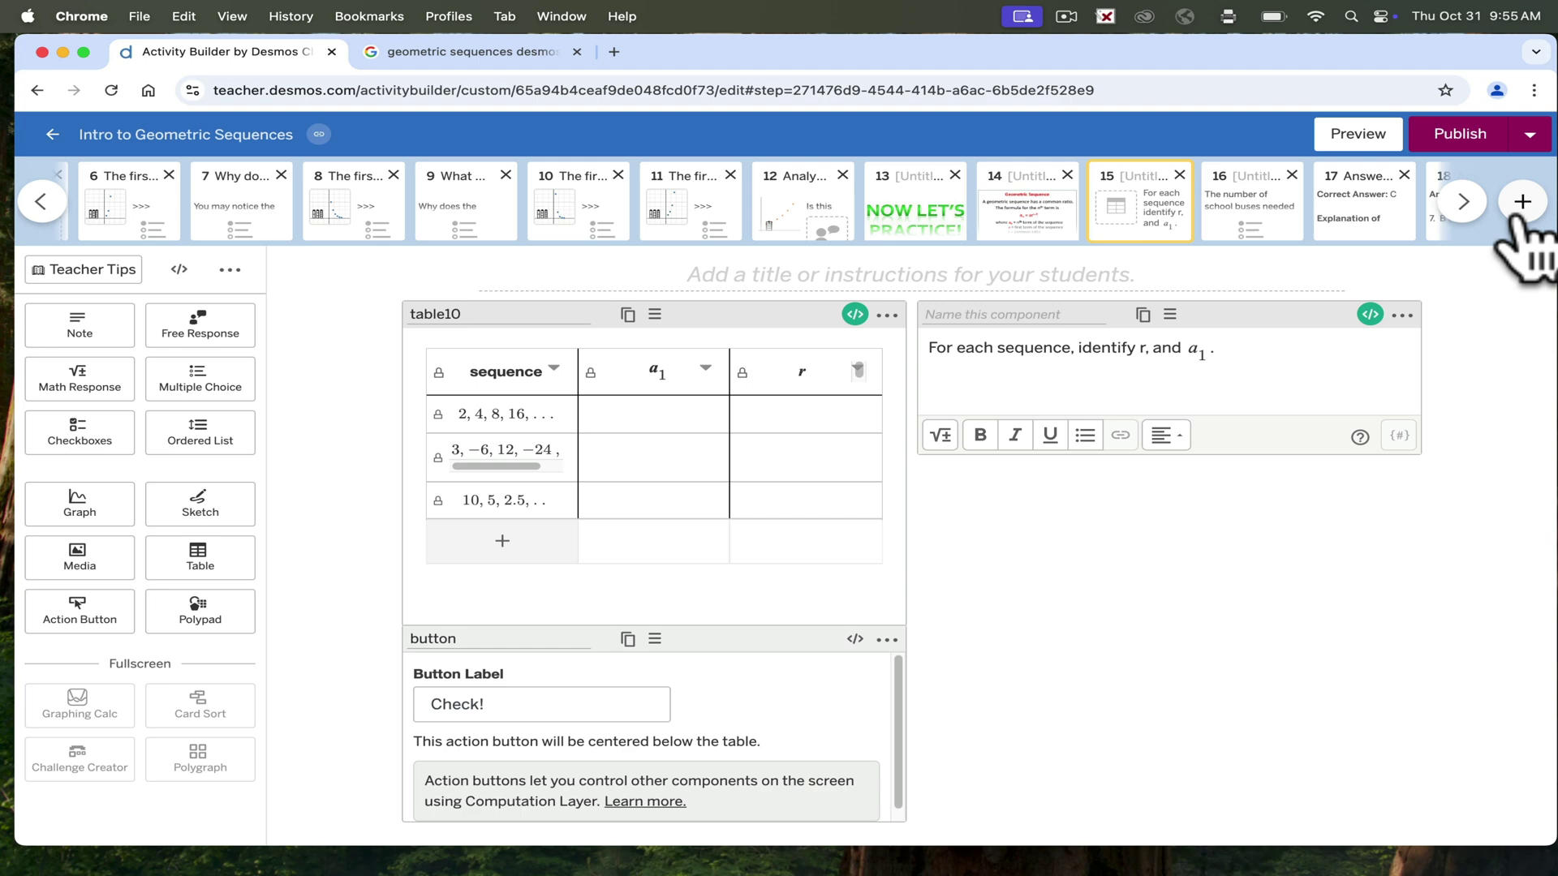
Step: Add a blank screen 16 and paste screen 15's table, note and Check! button into it
click(1517, 221)
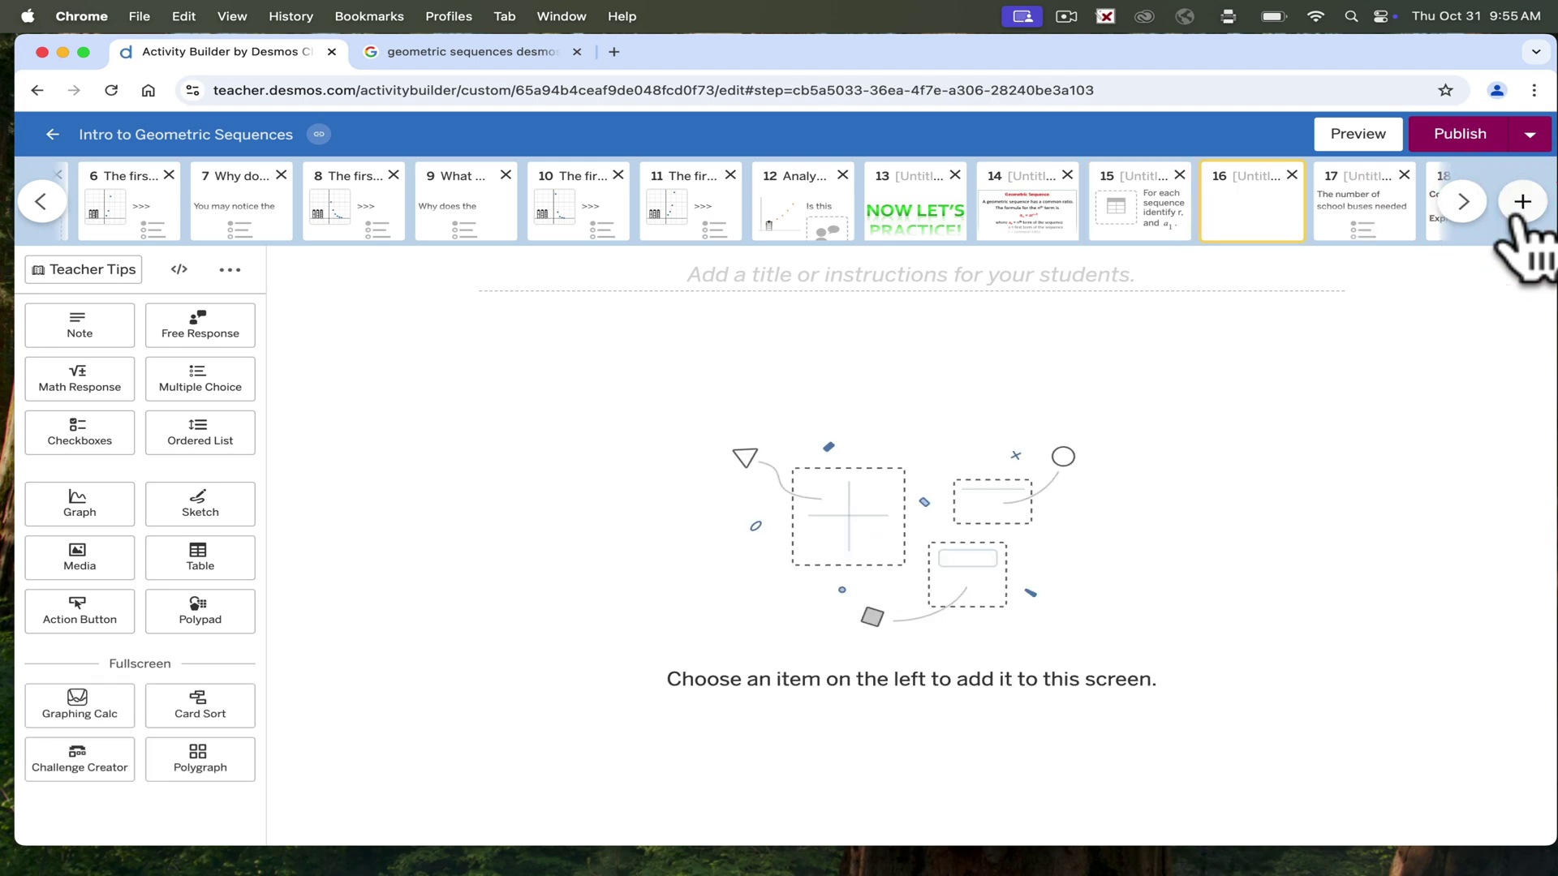
click(1113, 207)
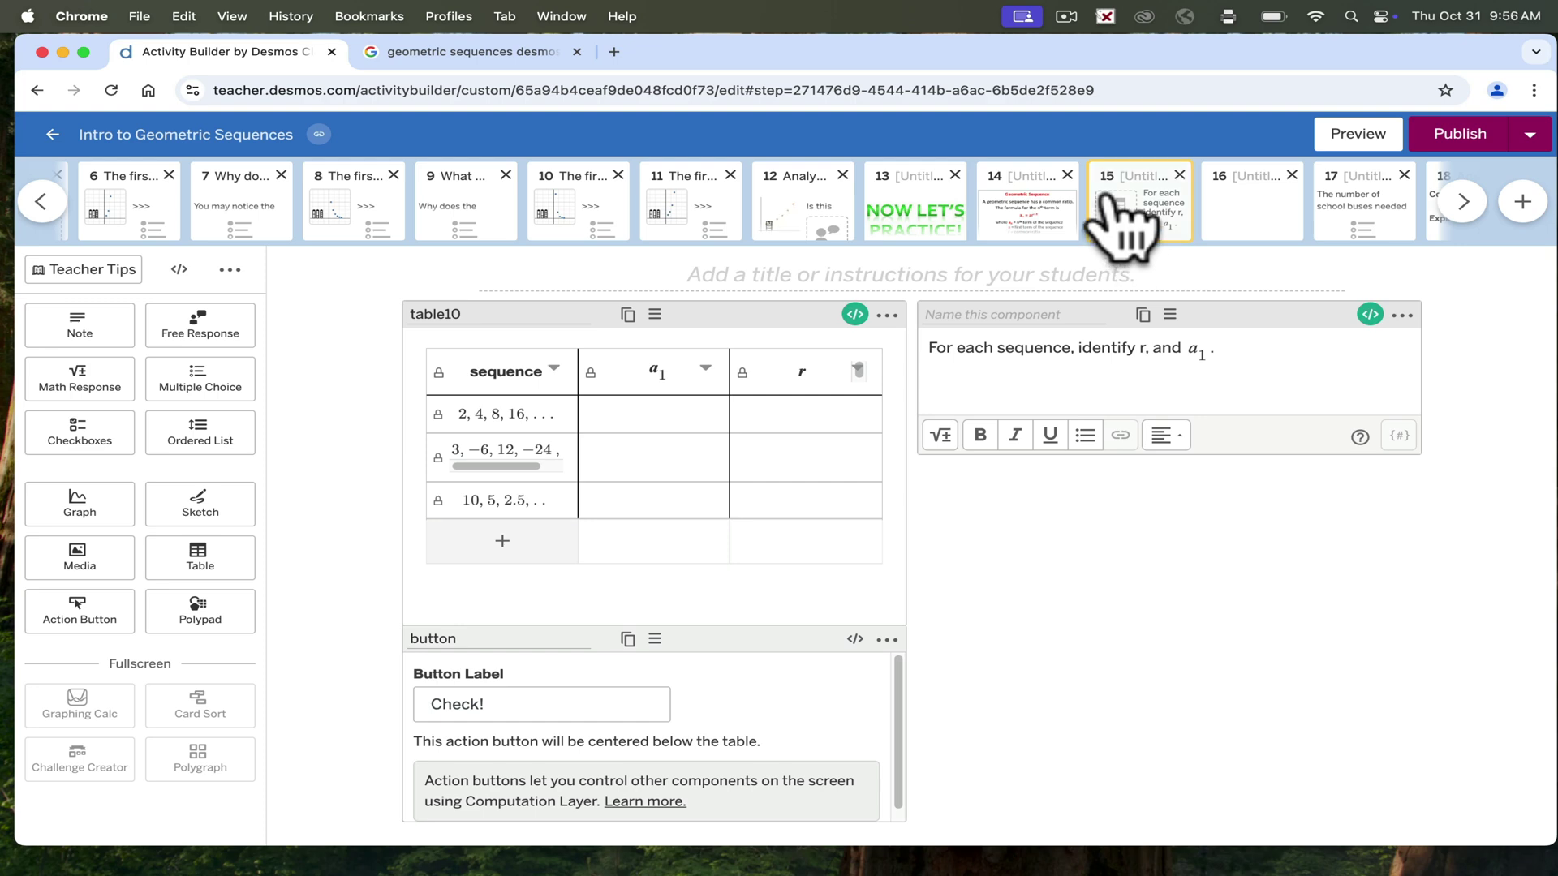
click(1232, 248)
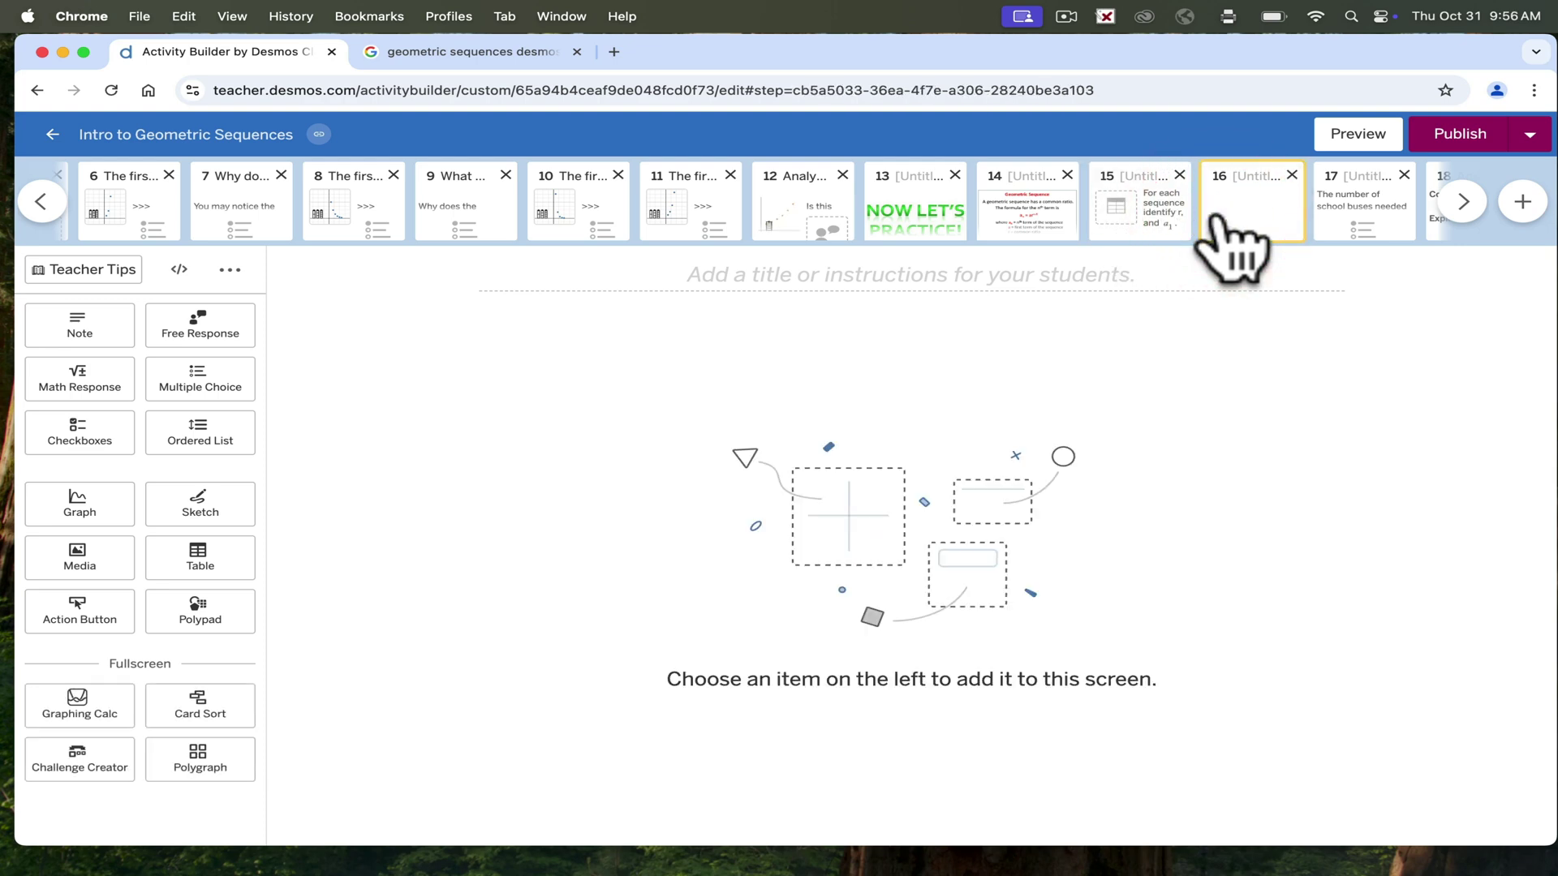
key(super+v)
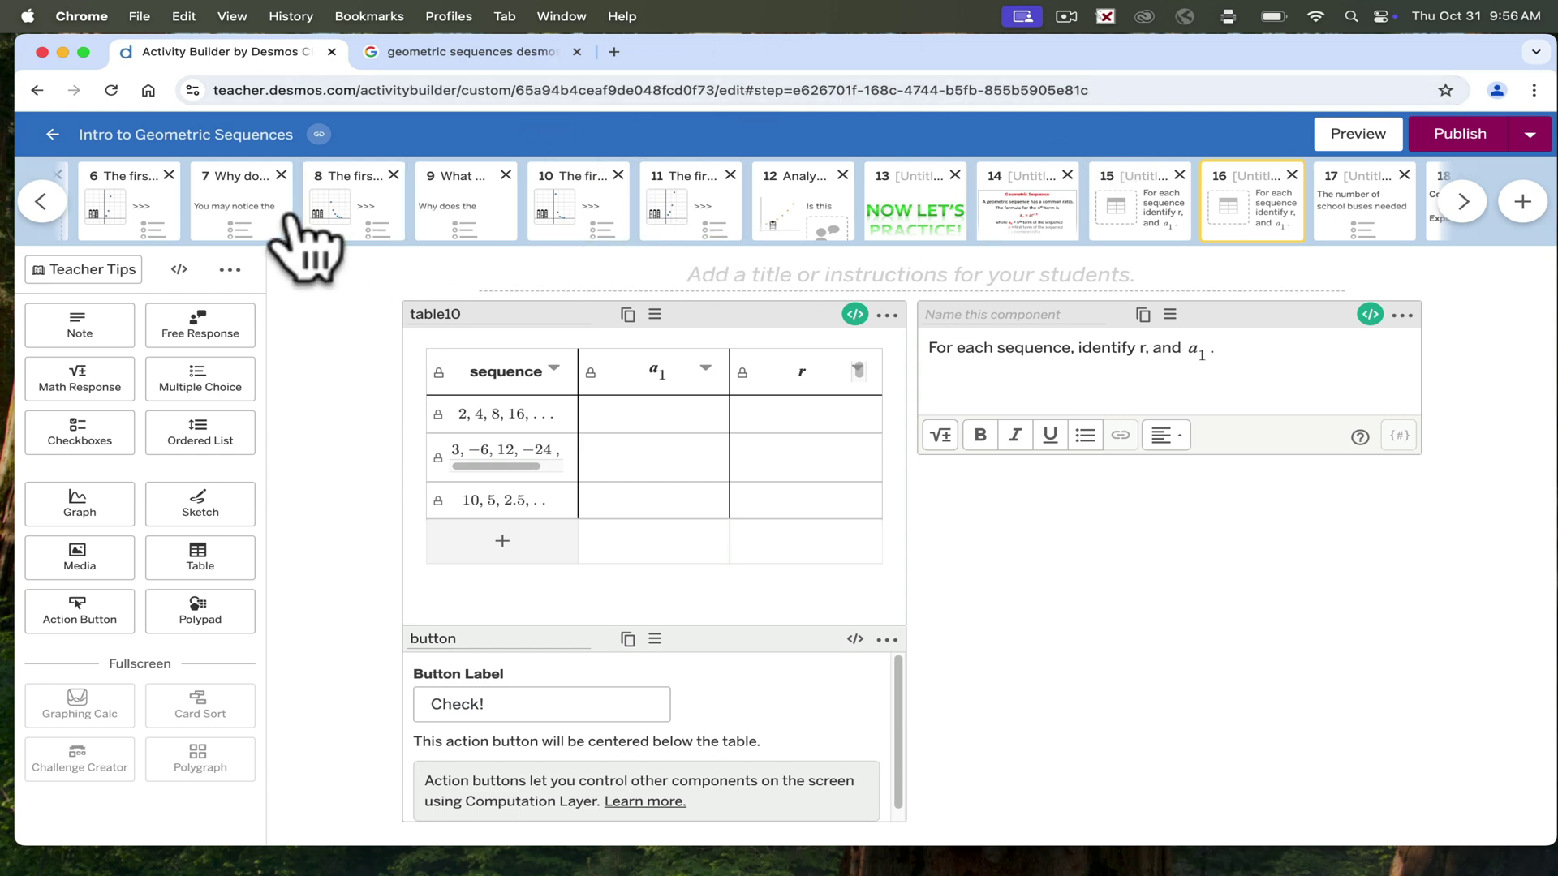
Step: Preview screen 3, Limitations of Desmos Activities, as a student and scroll through it
click(41, 201)
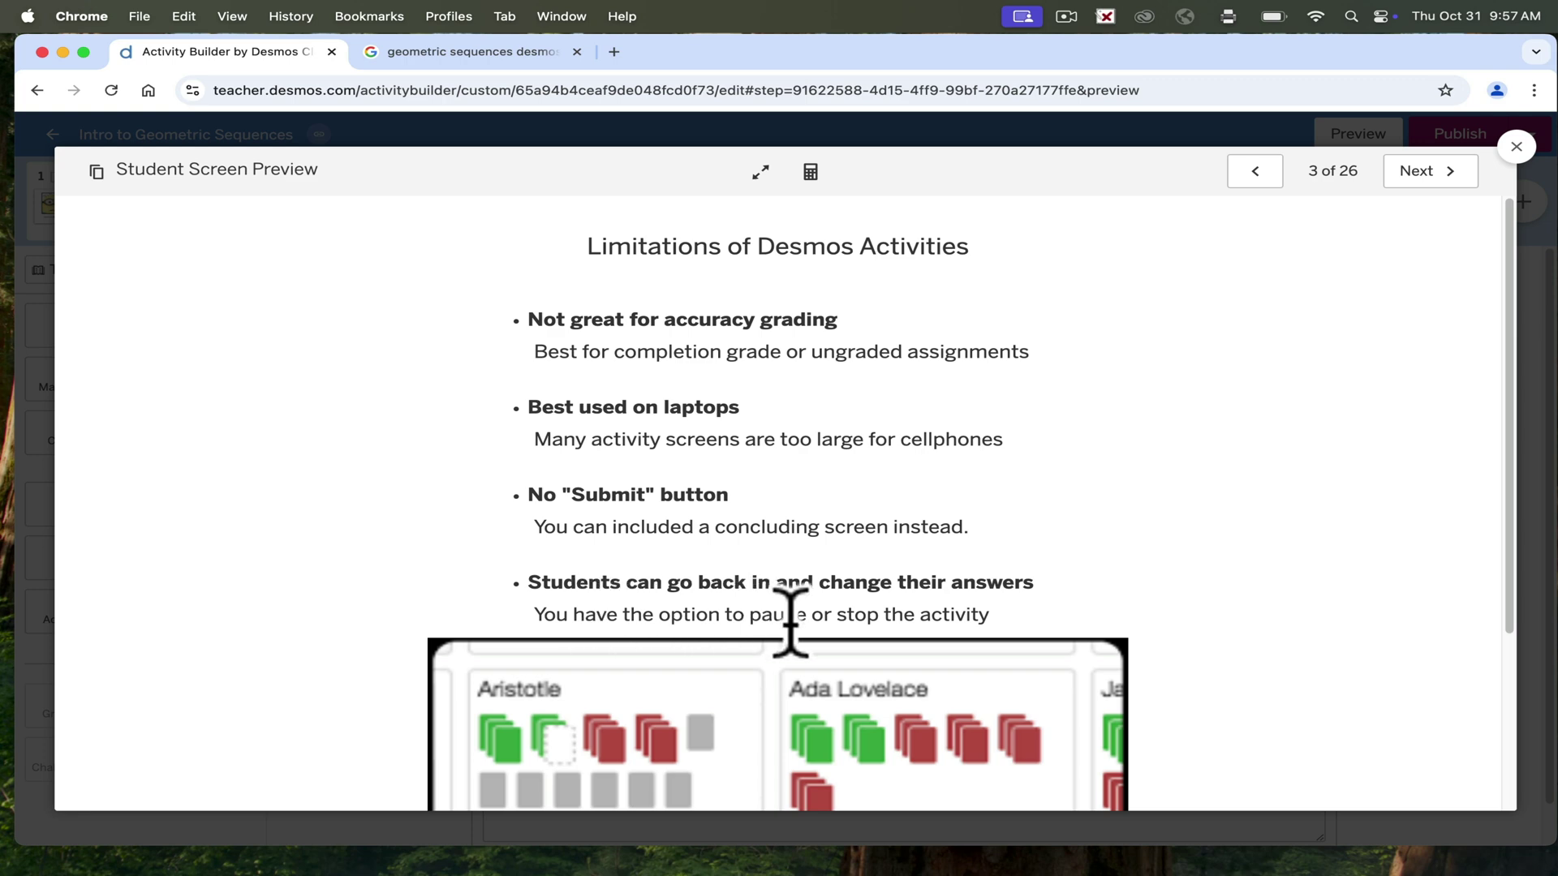
drag(1509, 452, 1505, 646)
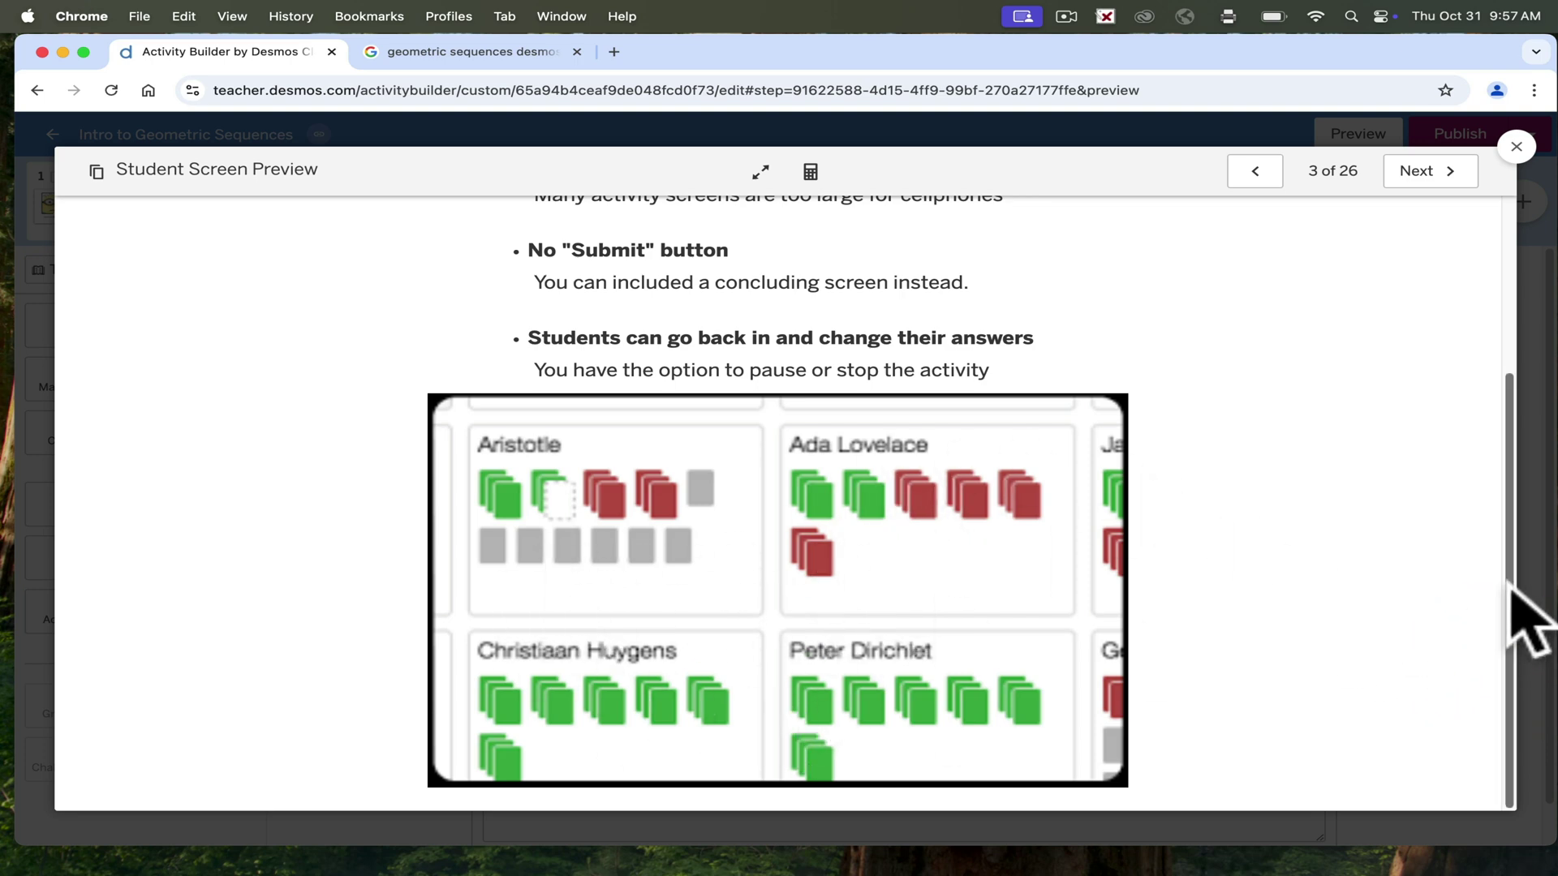
drag(1510, 585, 1511, 398)
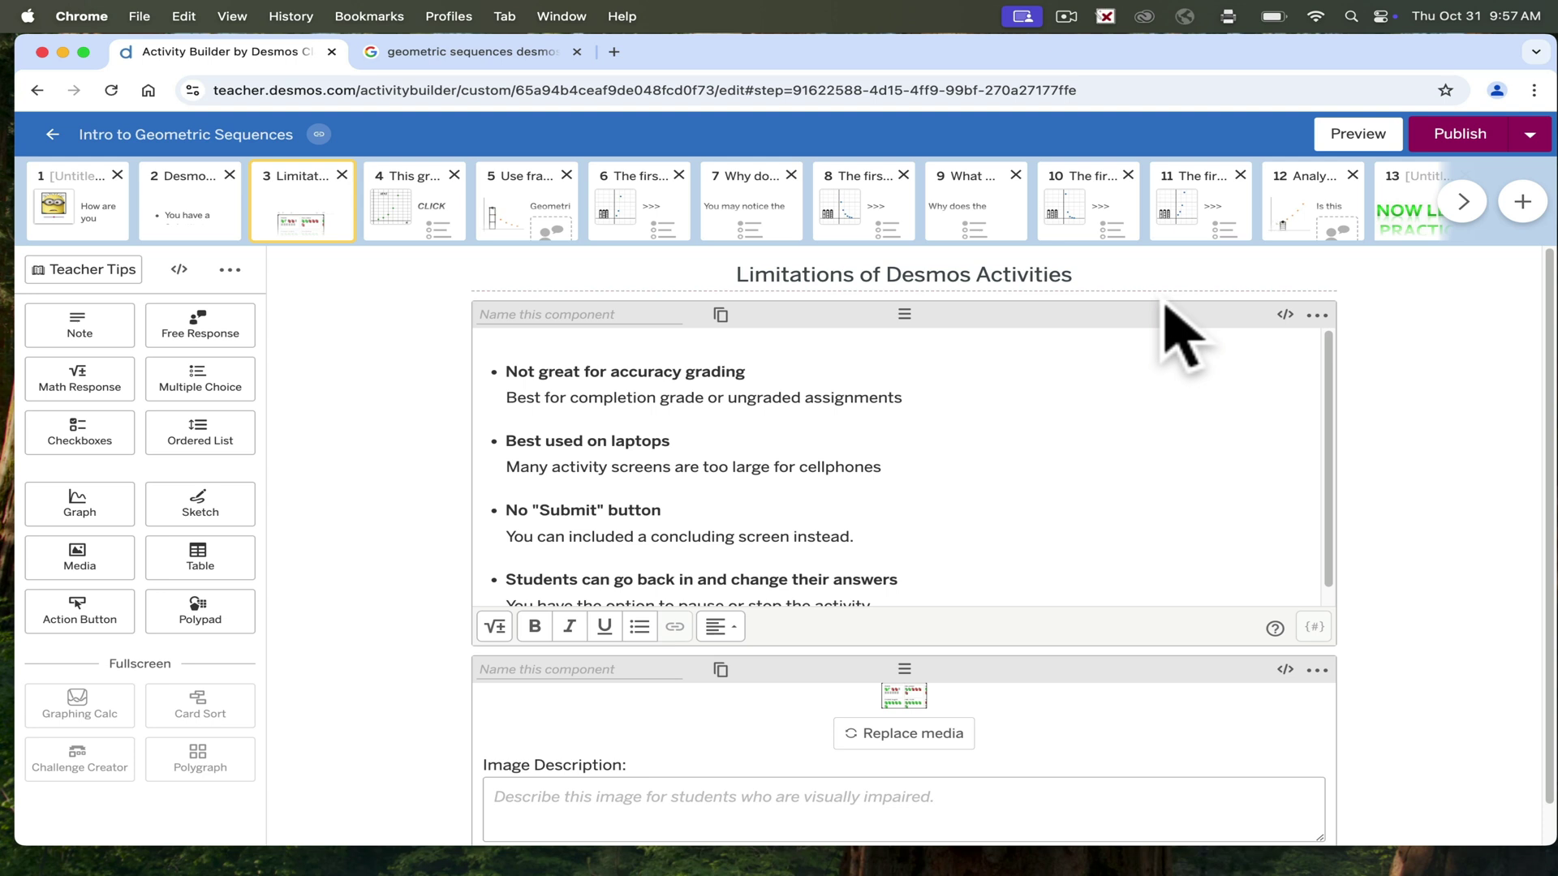
Step: Scroll to the end of the screen list, open screen 26 with the ALL DONE image, then scroll back
click(1463, 202)
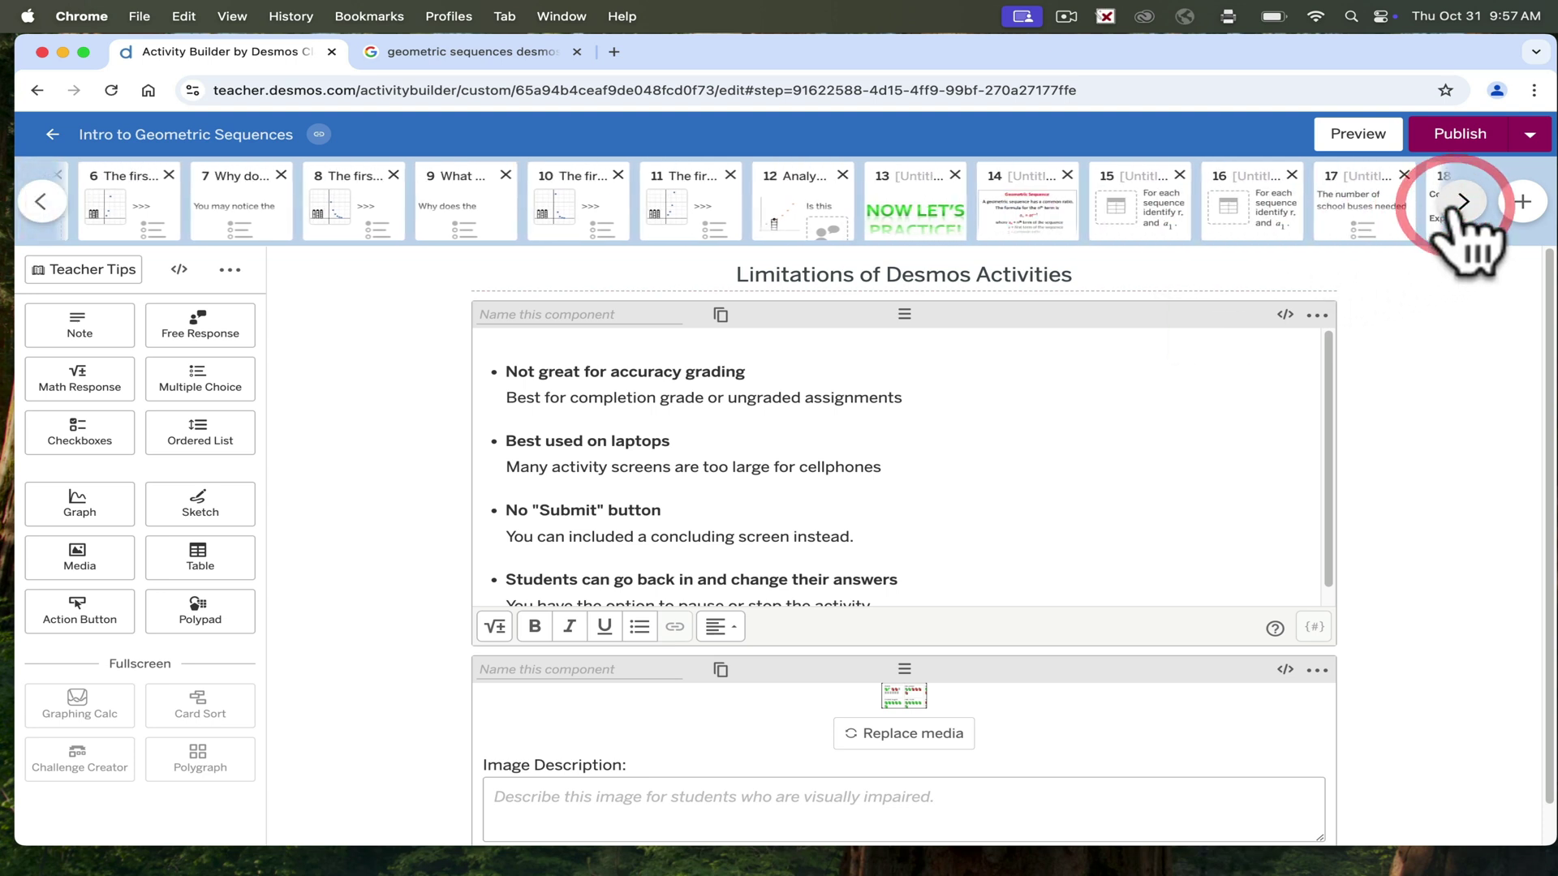
click(1463, 201)
click(1463, 201)
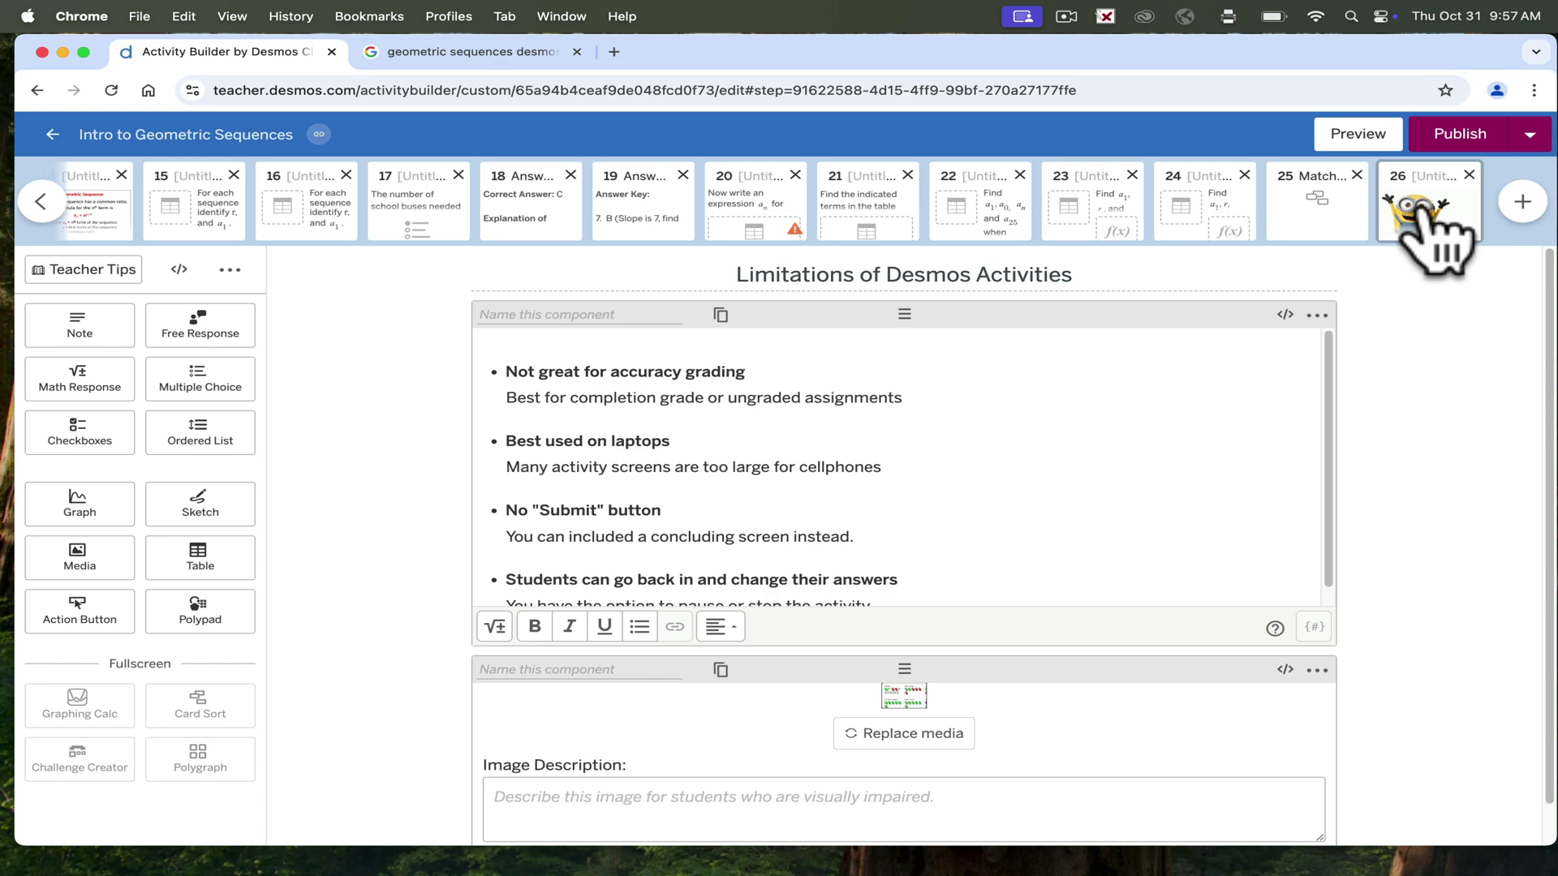
click(1430, 218)
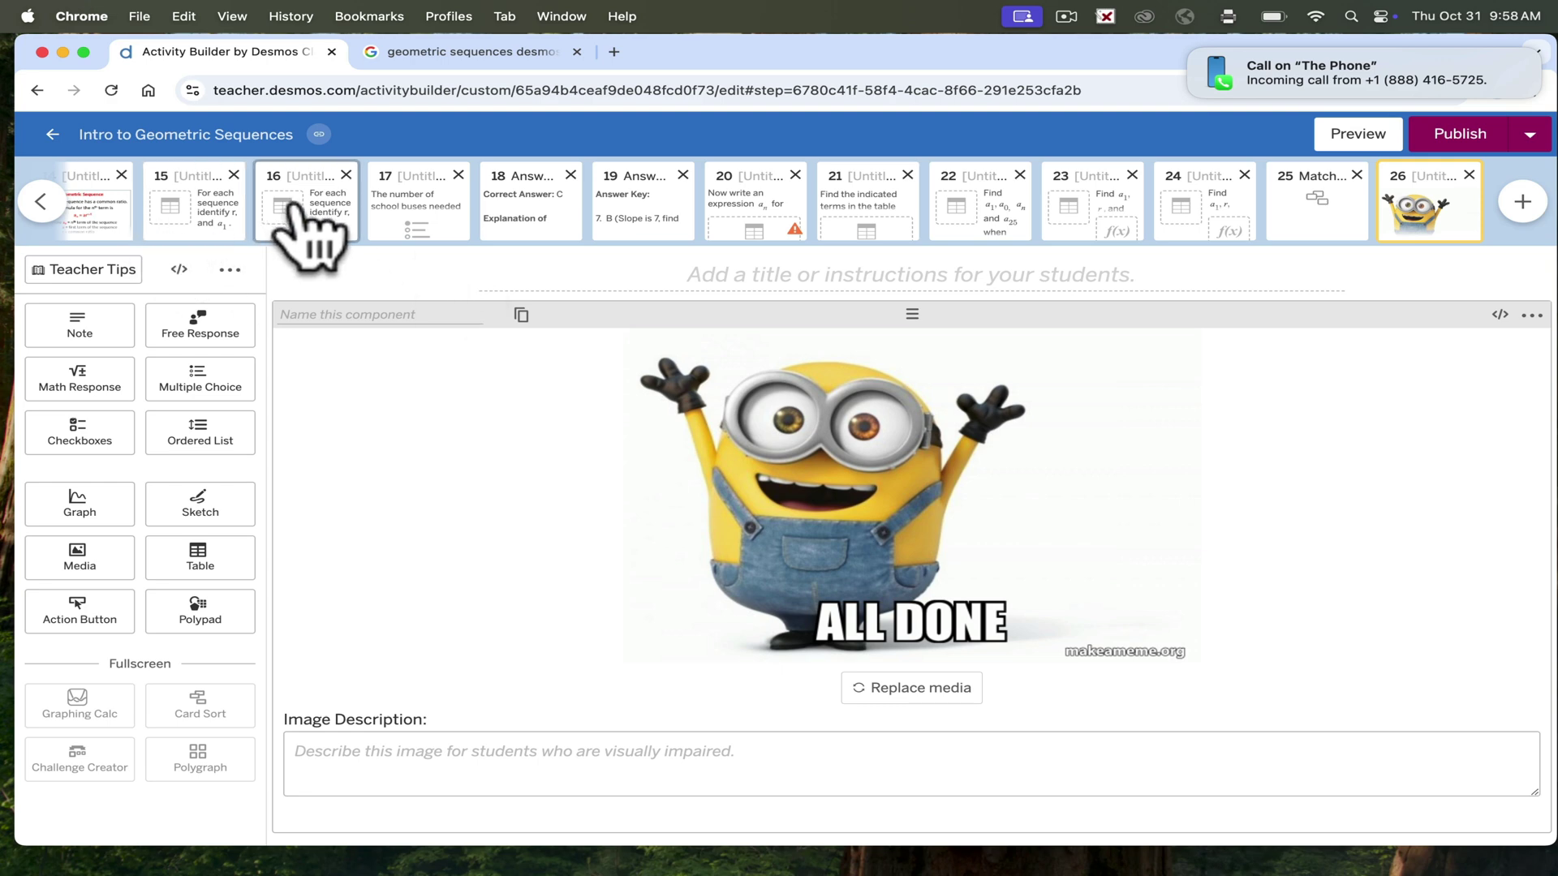
click(40, 203)
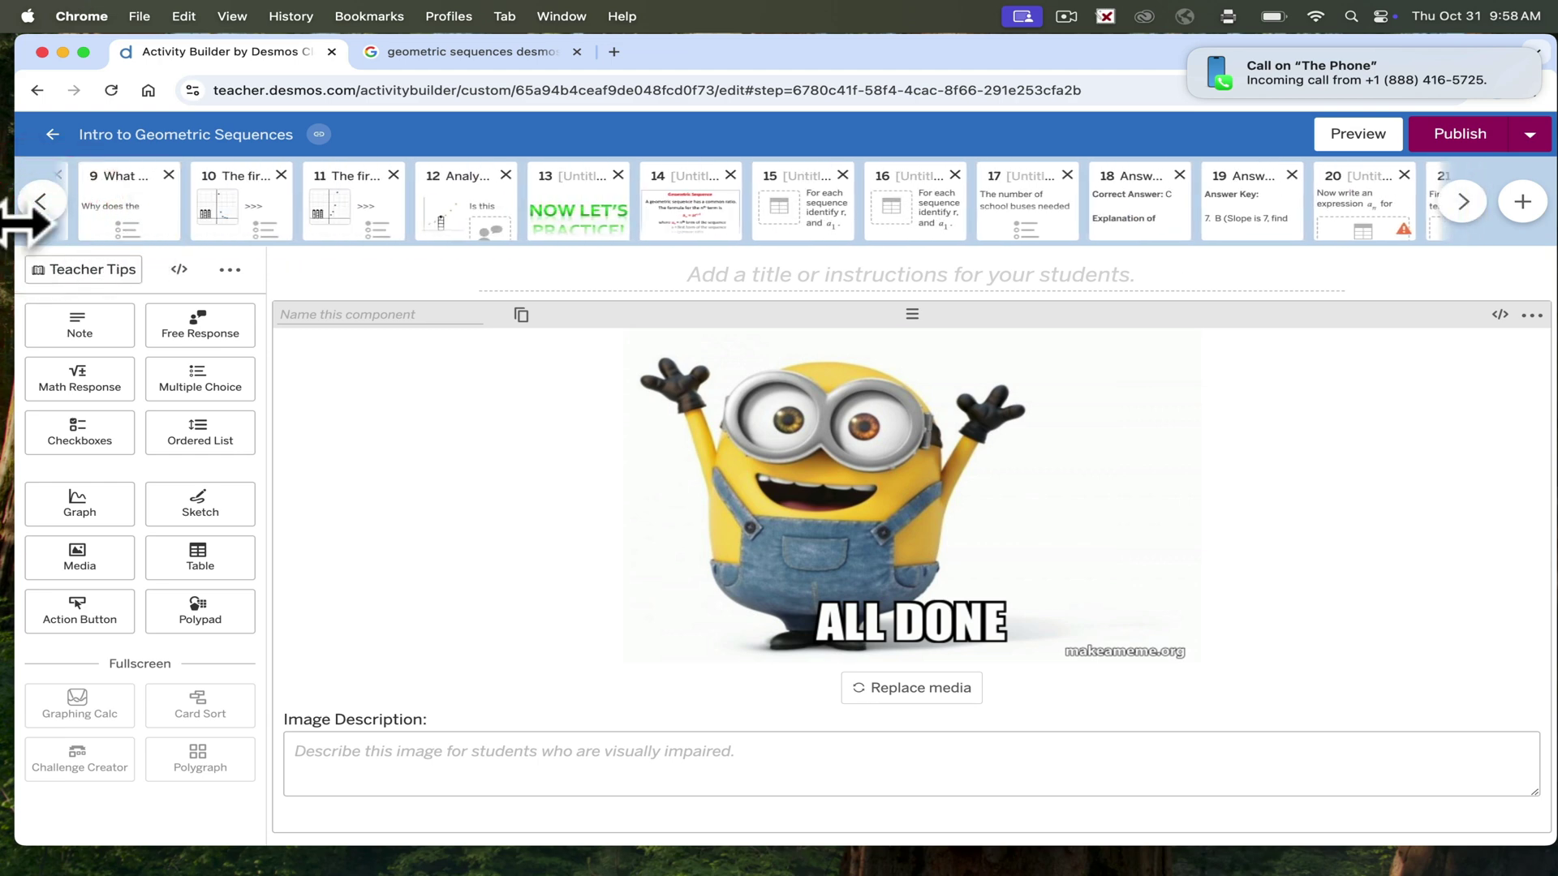
click(39, 203)
click(39, 203)
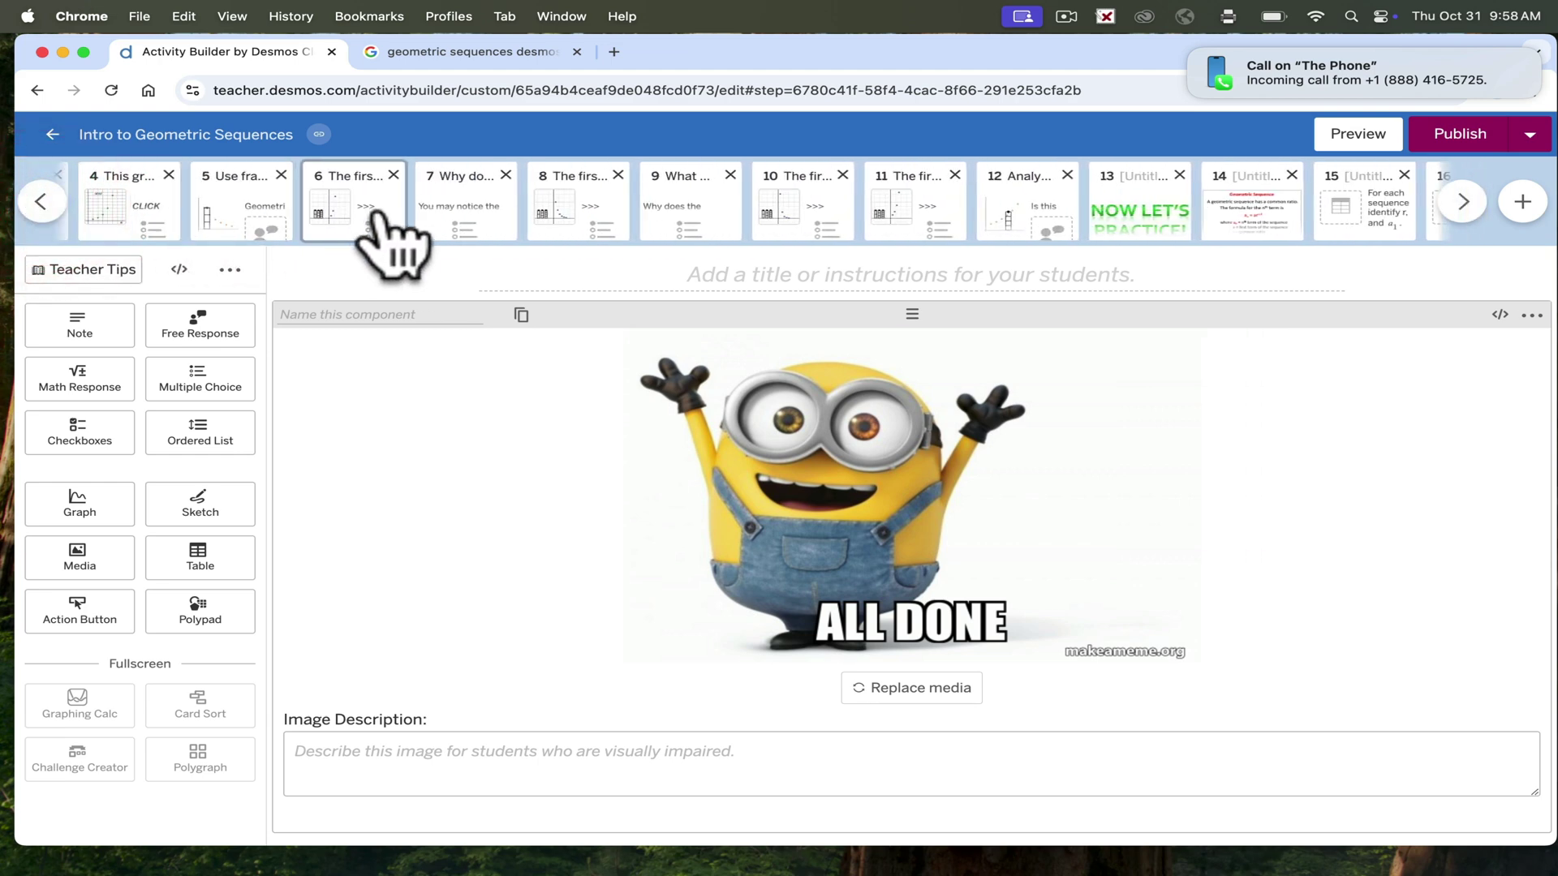